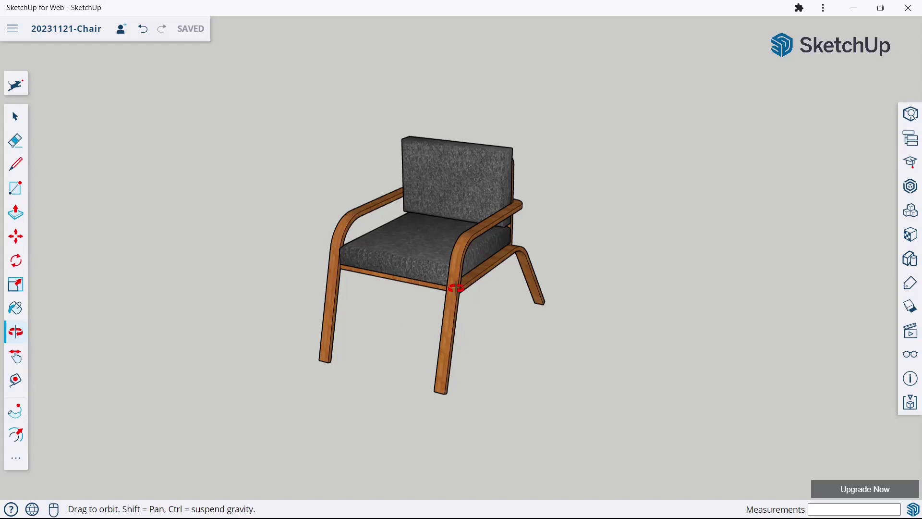
Step: Orbit the finished chair model to see it from the side
{"action": "mouse_move", "coordinate": [455, 289]}
{"action": "left_mouse_down"}
{"action": "mouse_move", "coordinate": [558, 267]}
{"action": "mouse_move", "coordinate": [500, 274]}
{"action": "mouse_move", "coordinate": [552, 287]}
{"action": "mouse_move", "coordinate": [573, 280]}
{"action": "mouse_move", "coordinate": [521, 288]}
{"action": "mouse_move", "coordinate": [494, 279]}
{"action": "mouse_move", "coordinate": [532, 293]}
{"action": "mouse_move", "coordinate": [549, 282]}
{"action": "mouse_move", "coordinate": [412, 263]}
{"action": "mouse_move", "coordinate": [374, 210]}
{"action": "mouse_move", "coordinate": [476, 178]}
{"action": "mouse_move", "coordinate": [556, 289]}
{"action": "mouse_move", "coordinate": [422, 298]}
{"action": "mouse_move", "coordinate": [453, 303]}
{"action": "mouse_move", "coordinate": [362, 263]}
{"action": "mouse_move", "coordinate": [365, 271]}
{"action": "mouse_move", "coordinate": [440, 297]}
{"action": "mouse_move", "coordinate": [500, 287]}
{"action": "mouse_move", "coordinate": [497, 208]}
{"action": "mouse_move", "coordinate": [539, 310]}
{"action": "mouse_move", "coordinate": [546, 200]}
{"action": "mouse_move", "coordinate": [519, 369]}
{"action": "mouse_move", "coordinate": [593, 202]}
{"action": "mouse_move", "coordinate": [245, 290]}
{"action": "mouse_move", "coordinate": [245, 305]}
{"action": "mouse_move", "coordinate": [572, 325]}
{"action": "mouse_move", "coordinate": [601, 360]}
{"action": "left_mouse_up"}
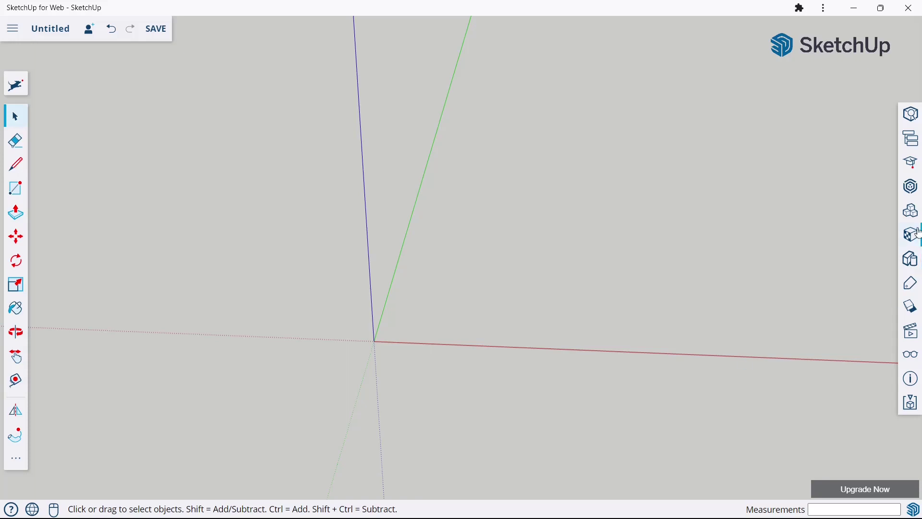
Step: Switch to the front elevation view and draw the slanted leg edge from the origin, then a 900 mm red-axis edge
{"action": "left_click", "coordinate": [912, 332]}
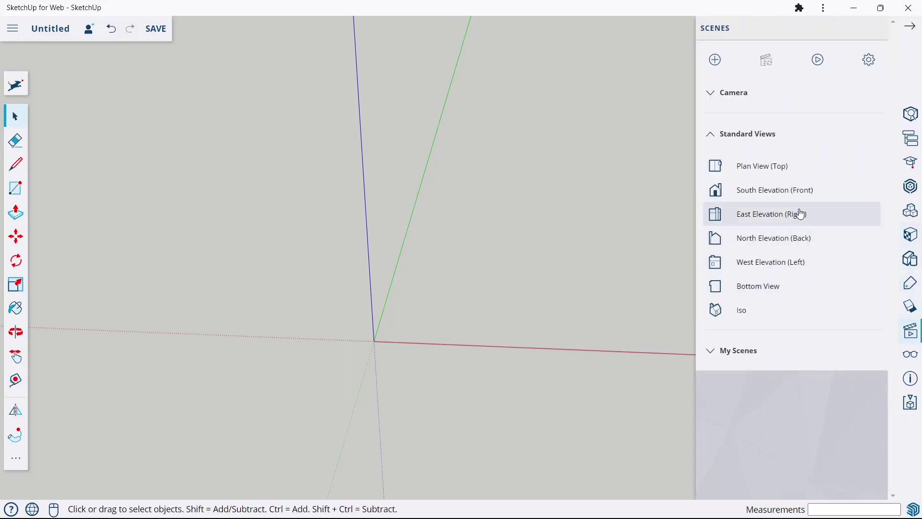
{"action": "left_click", "coordinate": [801, 192]}
{"action": "left_click", "coordinate": [909, 27]}
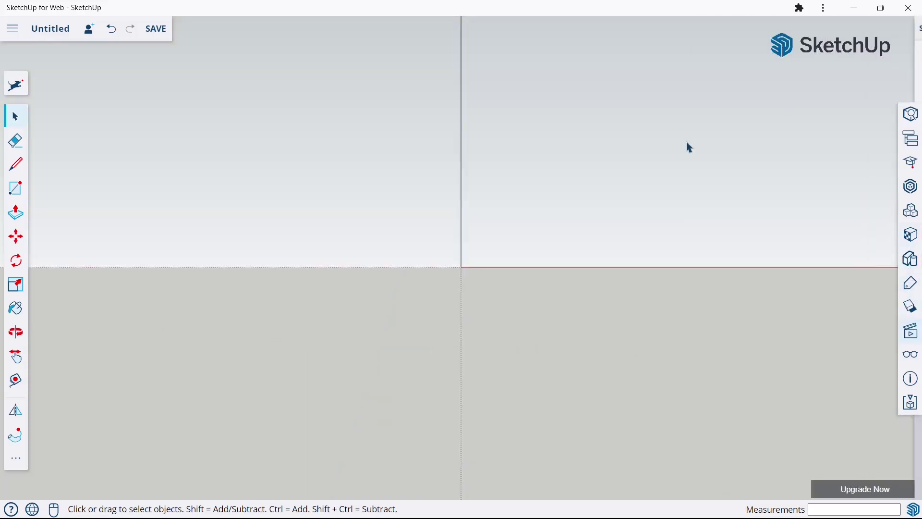
{"action": "left_click", "coordinate": [17, 169]}
{"action": "left_click", "coordinate": [461, 267]}
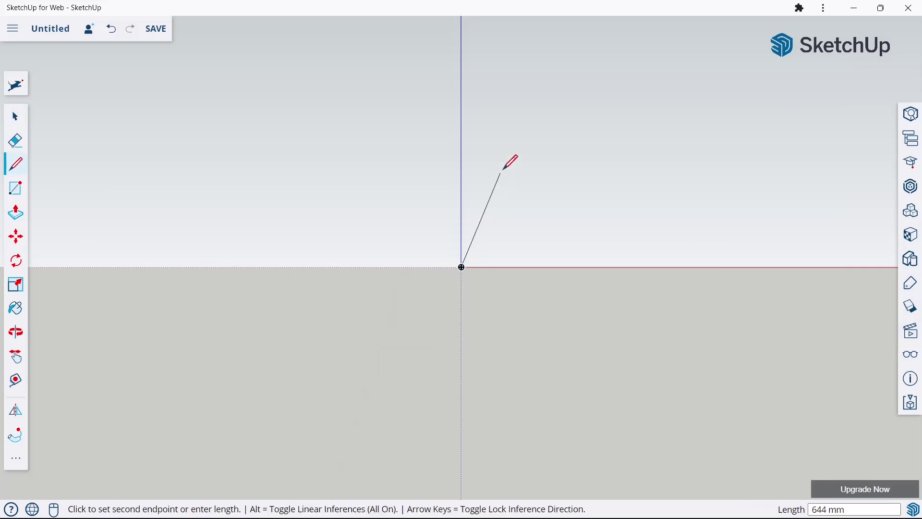
{"action": "left_click", "coordinate": [499, 129]}
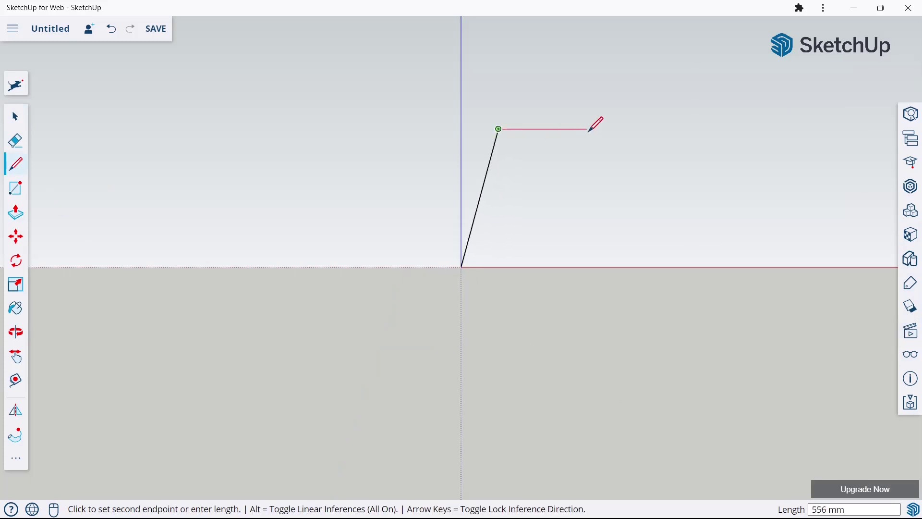
{"action": "type", "text": "900"}
{"action": "key", "text": "Return"}
Step: Draw a 900 mm edge along the green axis from the origin
{"action": "mouse_move", "coordinate": [494, 226]}
{"action": "middle_mouse_down"}
{"action": "mouse_move", "coordinate": [398, 309]}
{"action": "mouse_move", "coordinate": [439, 317]}
{"action": "middle_mouse_up"}
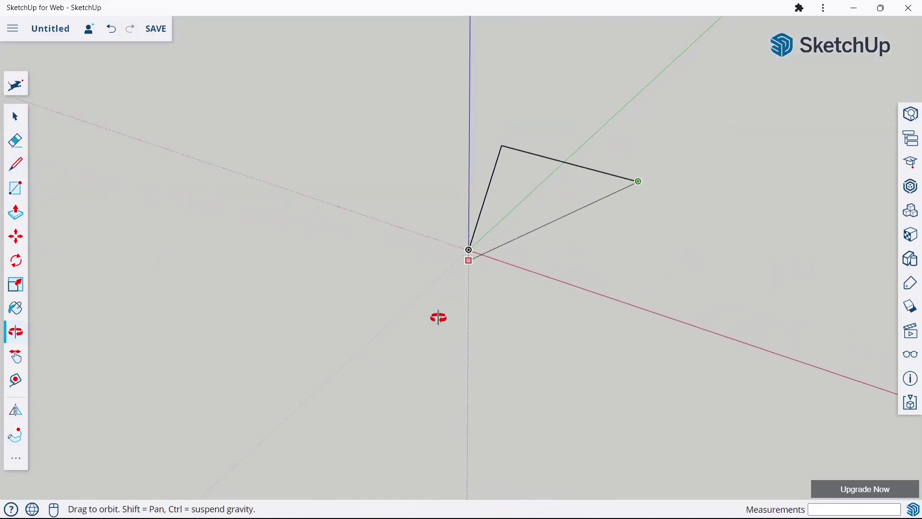
{"action": "left_click", "coordinate": [685, 129]}
{"action": "mouse_move", "coordinate": [685, 122]}
{"action": "middle_mouse_down"}
{"action": "mouse_move", "coordinate": [613, 290]}
{"action": "mouse_move", "coordinate": [686, 151]}
{"action": "middle_mouse_up"}
{"action": "key", "text": "Escape"}
{"action": "left_click", "coordinate": [412, 296]}
{"action": "type", "text": "9"}
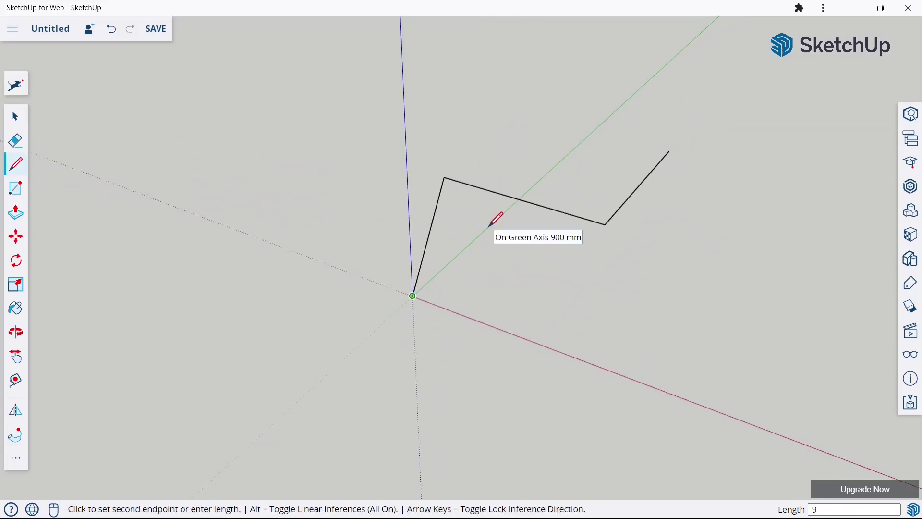
{"action": "type", "text": "00"}
{"action": "key", "text": "Return"}
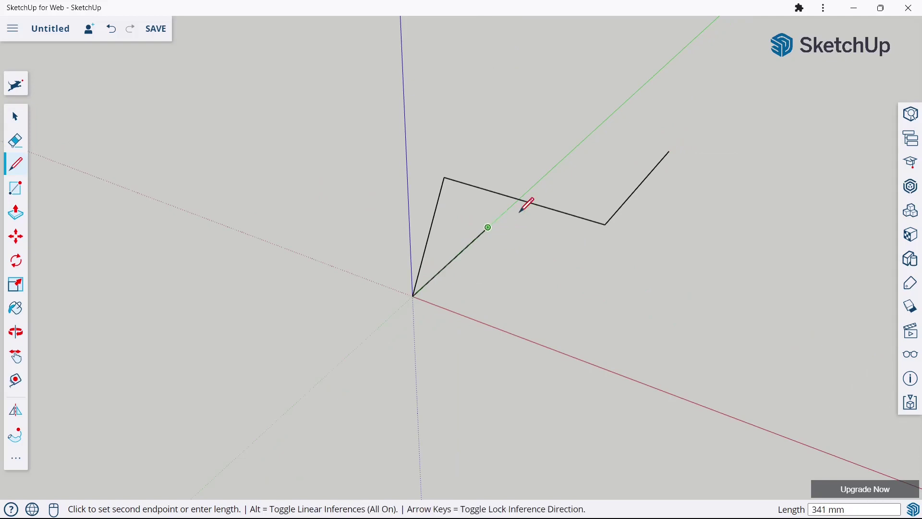
{"action": "key", "text": "Escape"}
Step: Add a 900 mm red-axis edge, join it back to the earlier endpoint, and erase the origin edge
{"action": "left_click", "coordinate": [670, 150]}
{"action": "type", "text": "9"}
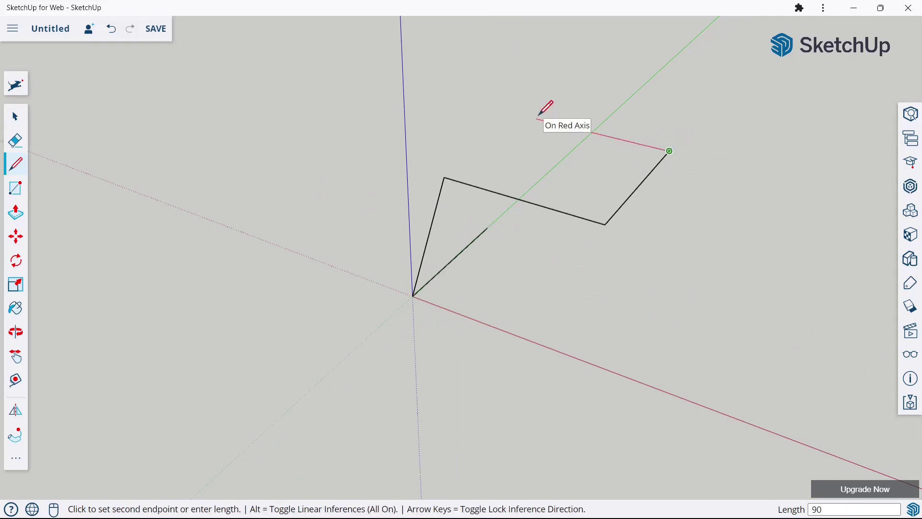
{"action": "type", "text": "0"}
{"action": "key", "text": "Return"}
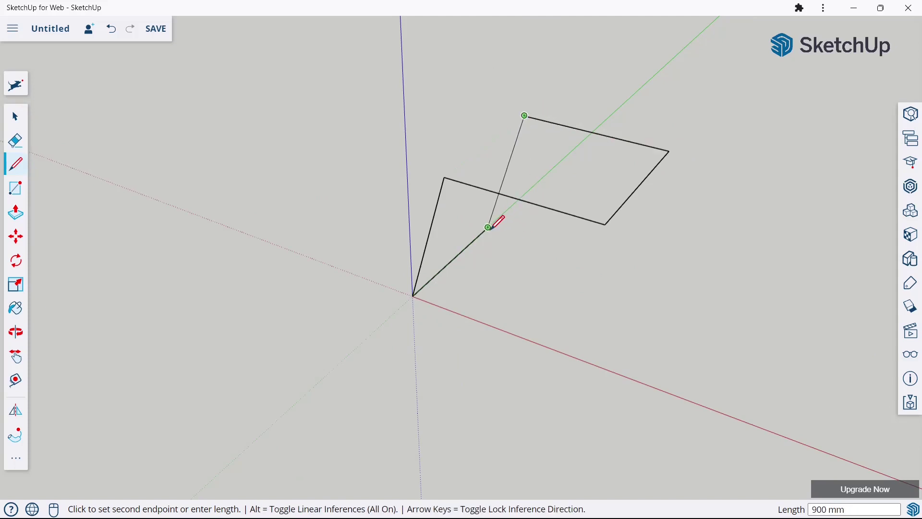
{"action": "left_click", "coordinate": [488, 227]}
{"action": "mouse_move", "coordinate": [488, 227]}
{"action": "middle_mouse_down"}
{"action": "mouse_move", "coordinate": [587, 275]}
{"action": "mouse_move", "coordinate": [427, 265]}
{"action": "middle_mouse_up"}
{"action": "left_click", "coordinate": [12, 139]}
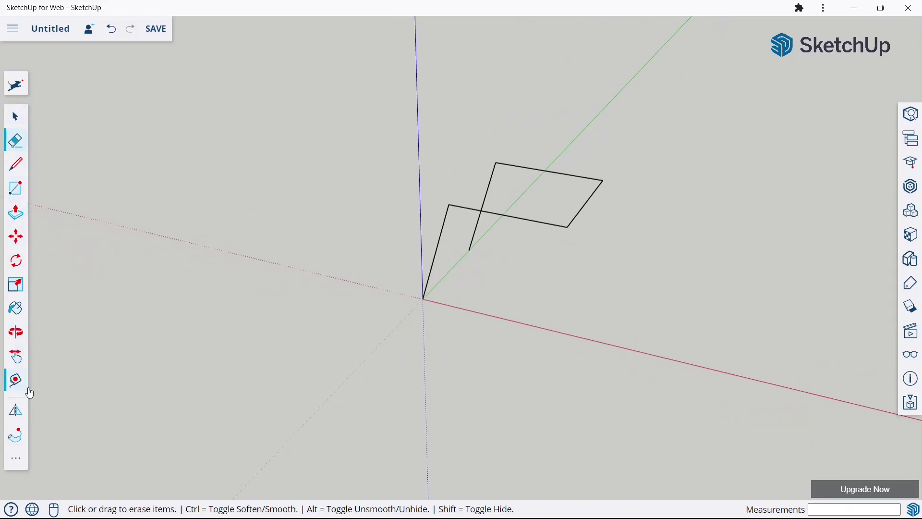
{"action": "left_click", "coordinate": [19, 457]}
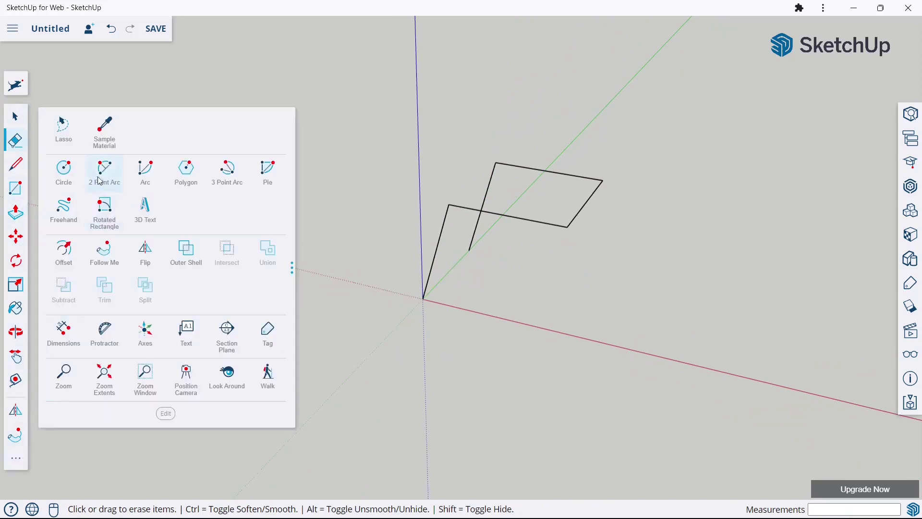
Step: Fillet the first two bends of the frame path with 2 Point Arcs
{"action": "left_click", "coordinate": [100, 181]}
{"action": "mouse_move", "coordinate": [609, 214]}
{"action": "middle_mouse_down"}
{"action": "mouse_move", "coordinate": [570, 153]}
{"action": "mouse_move", "coordinate": [442, 226]}
{"action": "mouse_move", "coordinate": [487, 184]}
{"action": "mouse_move", "coordinate": [485, 204]}
{"action": "mouse_move", "coordinate": [427, 218]}
{"action": "middle_mouse_up"}
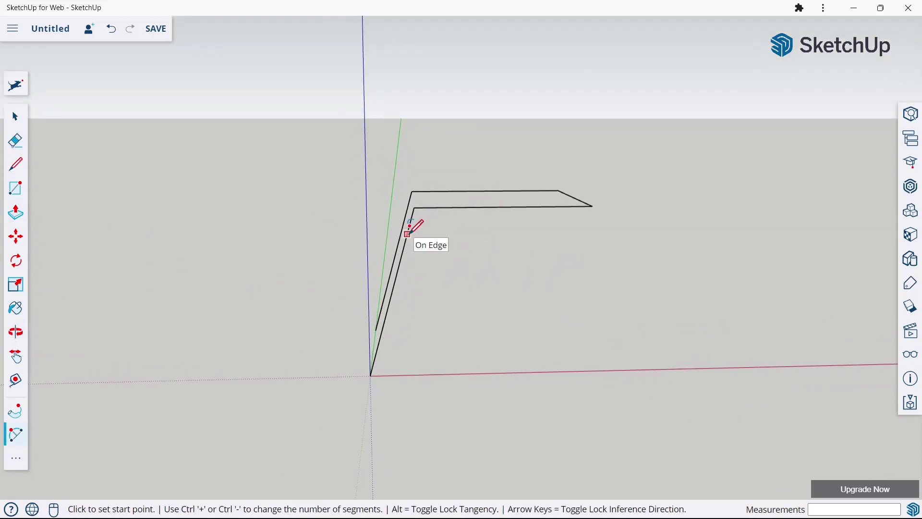
{"action": "left_click", "coordinate": [407, 234]}
{"action": "left_click", "coordinate": [438, 207]}
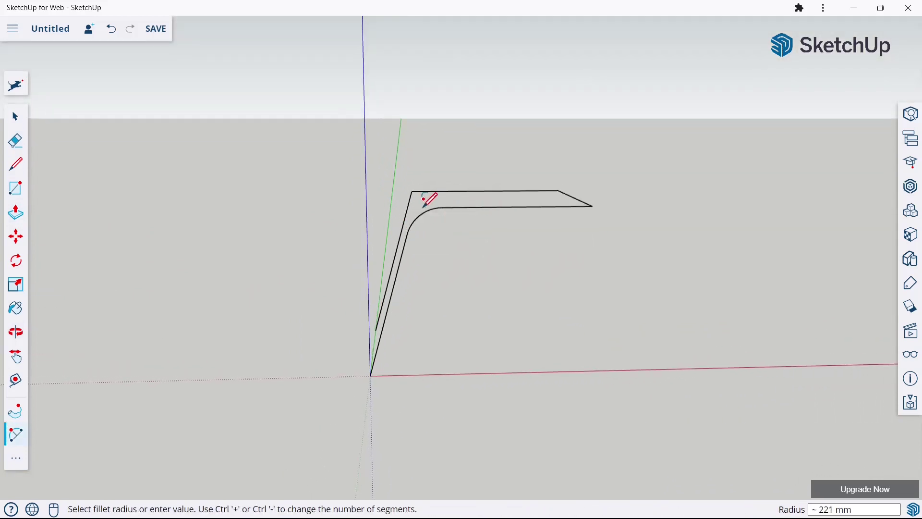
{"action": "left_click", "coordinate": [404, 221]}
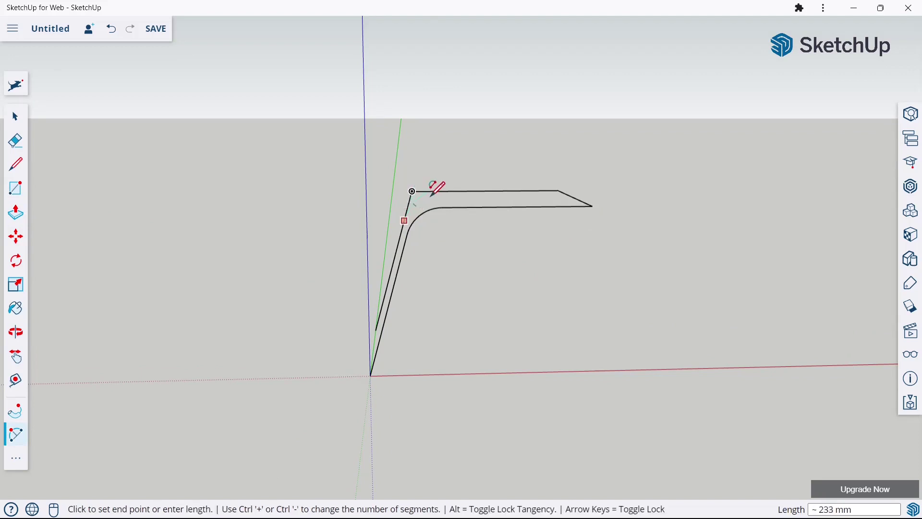
{"action": "left_click", "coordinate": [439, 192]}
Step: Round the lower-right and top-right corners of the path with fillet arcs
{"action": "middle_click_drag", "start_coordinate": [438, 226], "coordinate": [583, 344]}
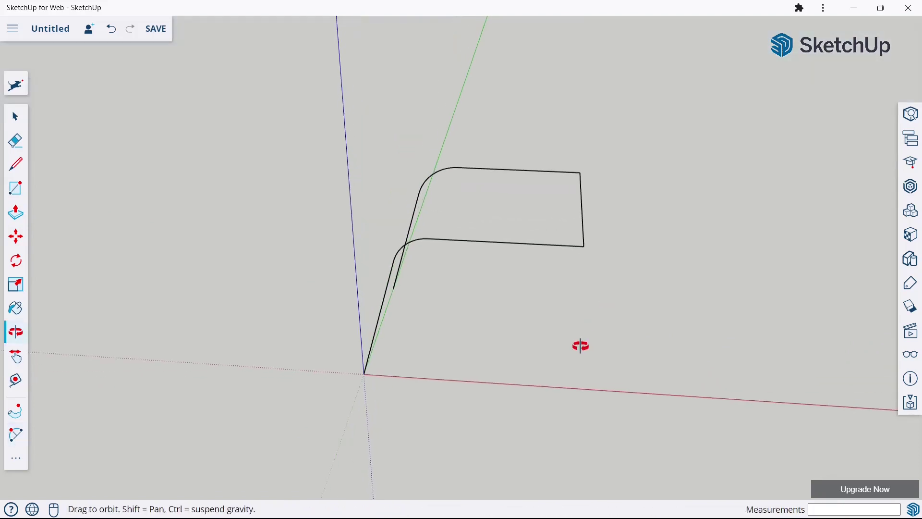
{"action": "mouse_move", "coordinate": [560, 268]}
{"action": "middle_mouse_down"}
{"action": "mouse_move", "coordinate": [463, 361]}
{"action": "mouse_move", "coordinate": [538, 286]}
{"action": "middle_mouse_up"}
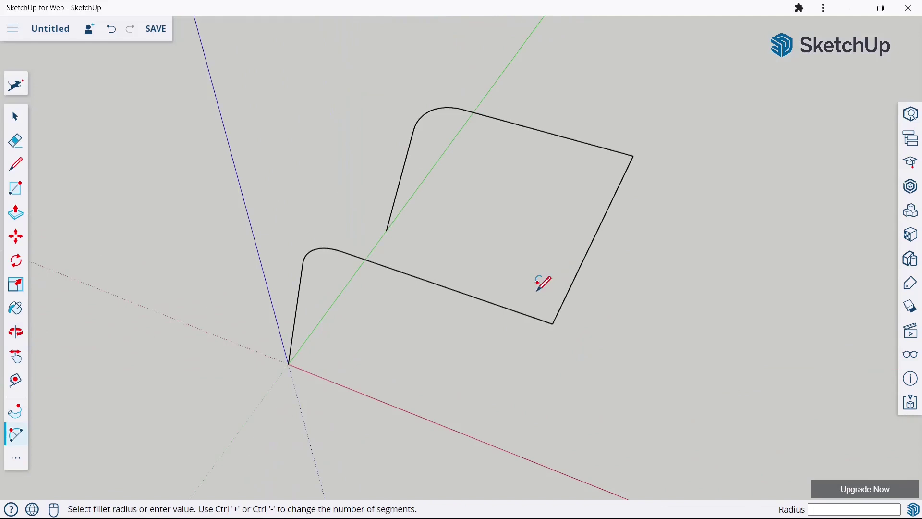
{"action": "left_click", "coordinate": [522, 313]}
{"action": "left_click", "coordinate": [572, 284]}
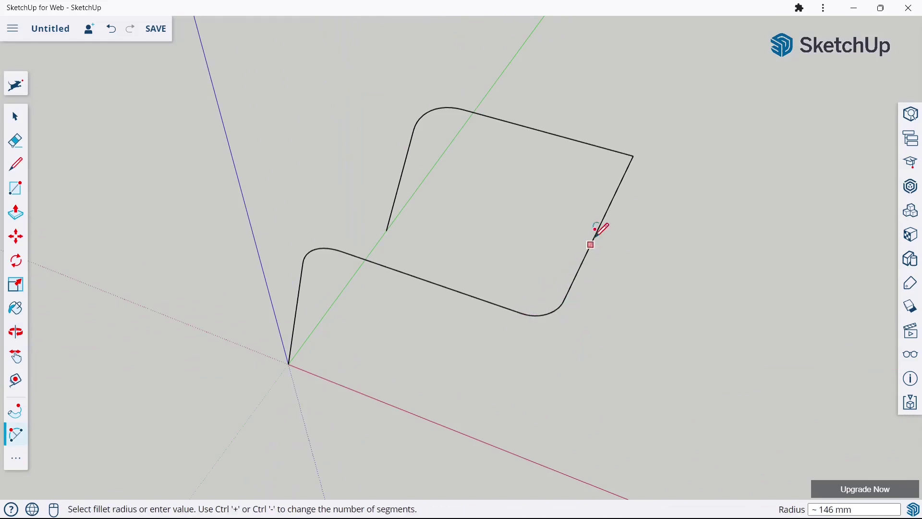
{"action": "left_click", "coordinate": [601, 146]}
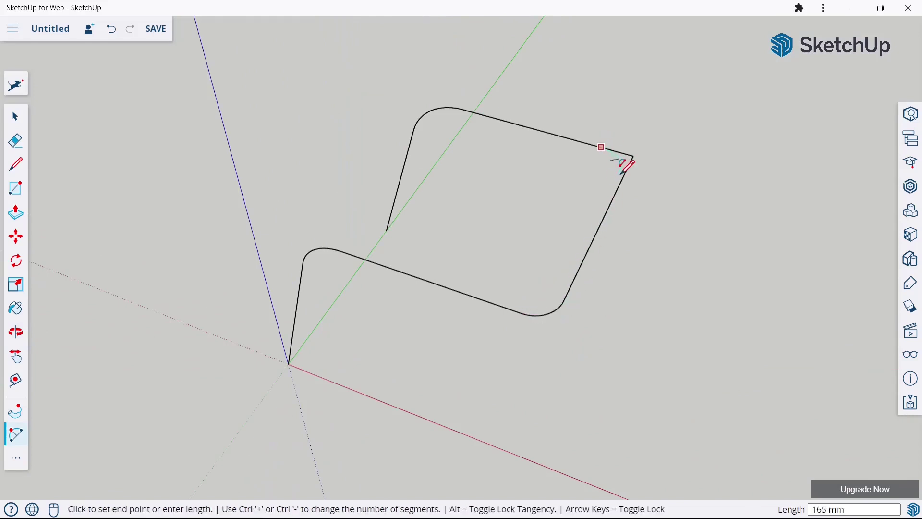
{"action": "left_click", "coordinate": [623, 175]}
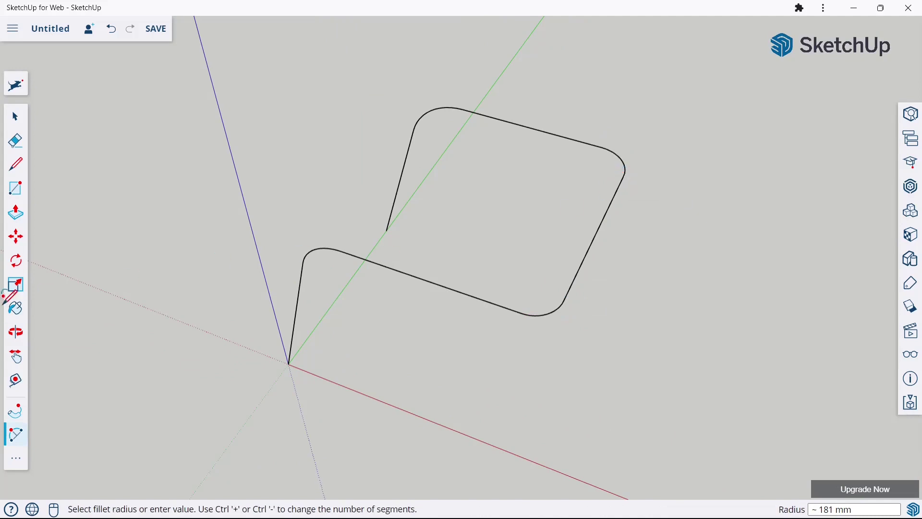
{"action": "left_click", "coordinate": [22, 193]}
{"action": "scroll", "coordinate": [332, 370], "scroll_direction": "up", "scroll_amount": 2}
Step: Draw a 30 by 70 rectangle at the origin and Follow Me it along the whole path
{"action": "left_click", "coordinate": [268, 360]}
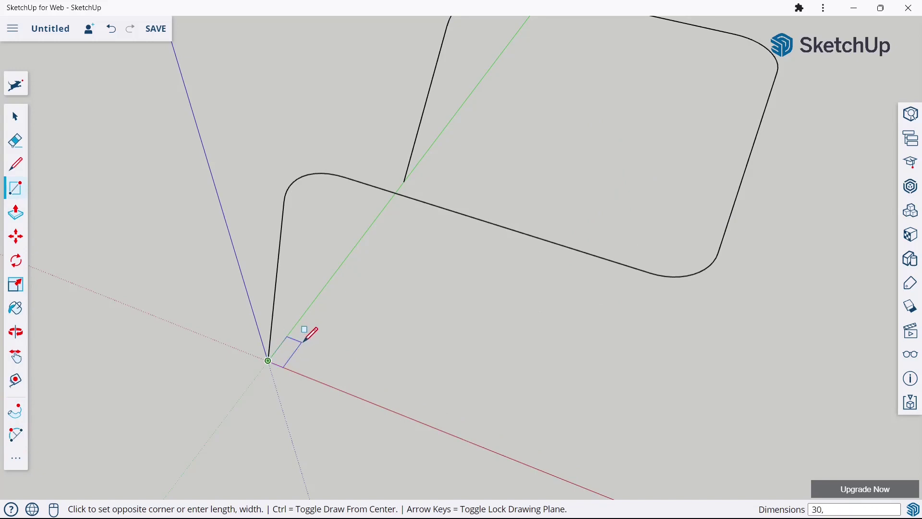
{"action": "key", "text": "Return"}
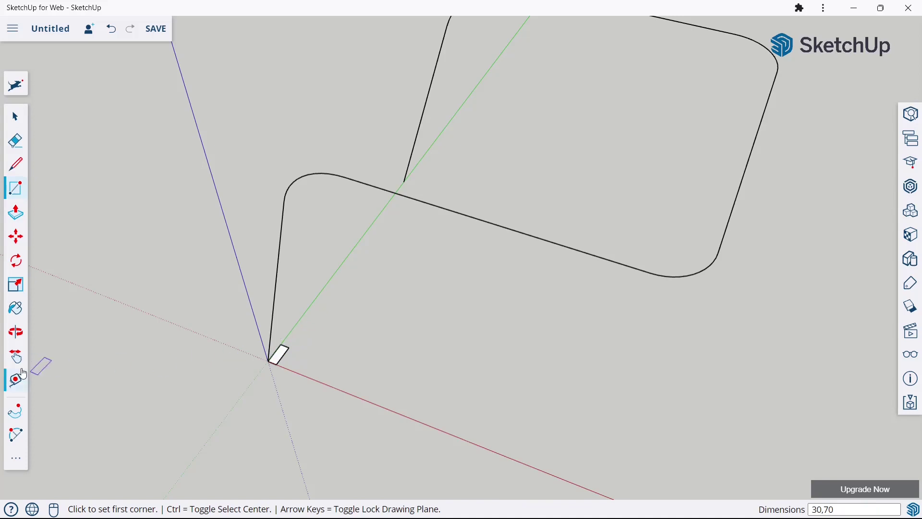
{"action": "left_click", "coordinate": [16, 422]}
{"action": "scroll", "coordinate": [272, 353], "scroll_direction": "down", "scroll_amount": 2}
{"action": "mouse_move", "coordinate": [291, 323]}
{"action": "middle_mouse_down"}
{"action": "mouse_move", "coordinate": [340, 264]}
{"action": "mouse_move", "coordinate": [346, 268]}
{"action": "middle_mouse_up"}
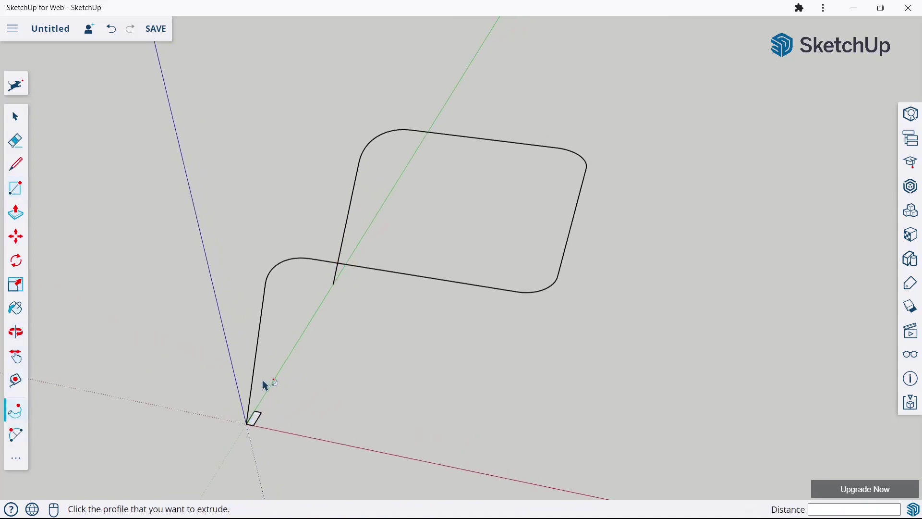
{"action": "left_click", "coordinate": [255, 425]}
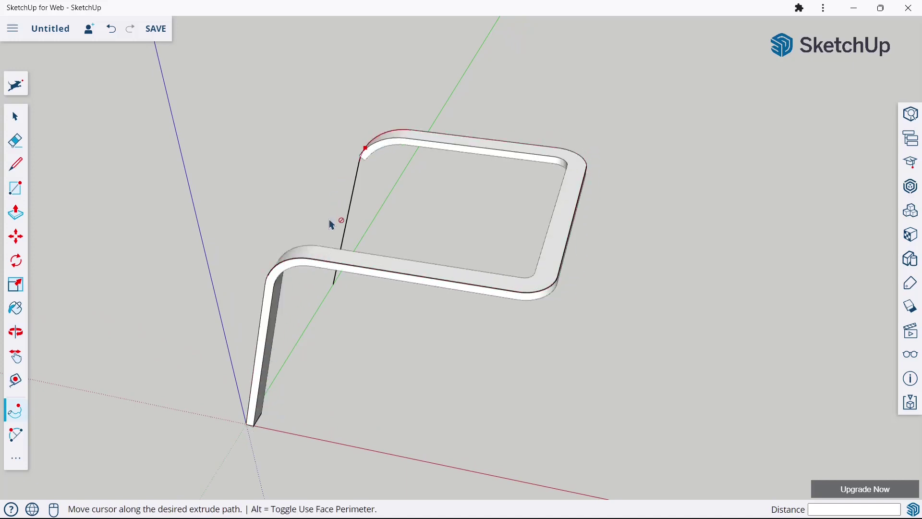
{"action": "left_click", "coordinate": [336, 289]}
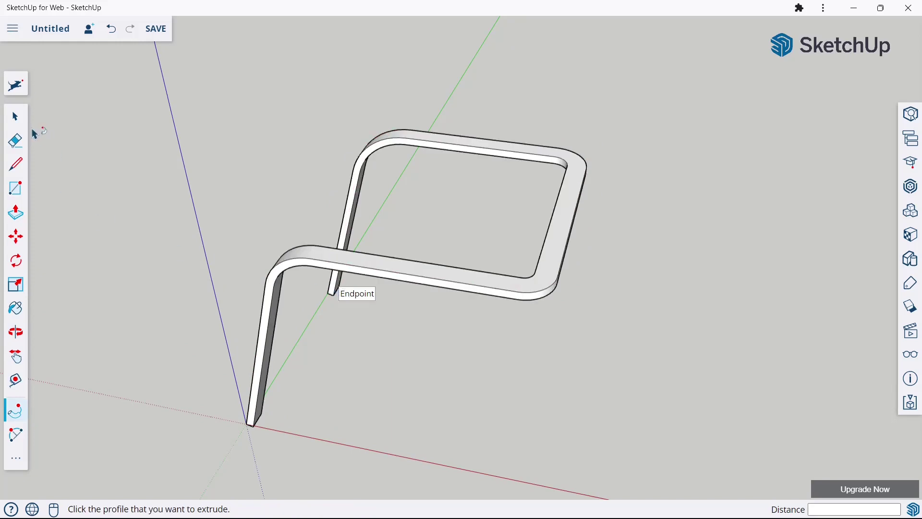
{"action": "key", "text": "space"}
{"action": "mouse_move", "coordinate": [390, 226]}
{"action": "middle_mouse_down"}
{"action": "mouse_move", "coordinate": [462, 189]}
{"action": "mouse_move", "coordinate": [447, 242]}
{"action": "mouse_move", "coordinate": [624, 216]}
{"action": "mouse_move", "coordinate": [506, 249]}
{"action": "middle_mouse_up"}
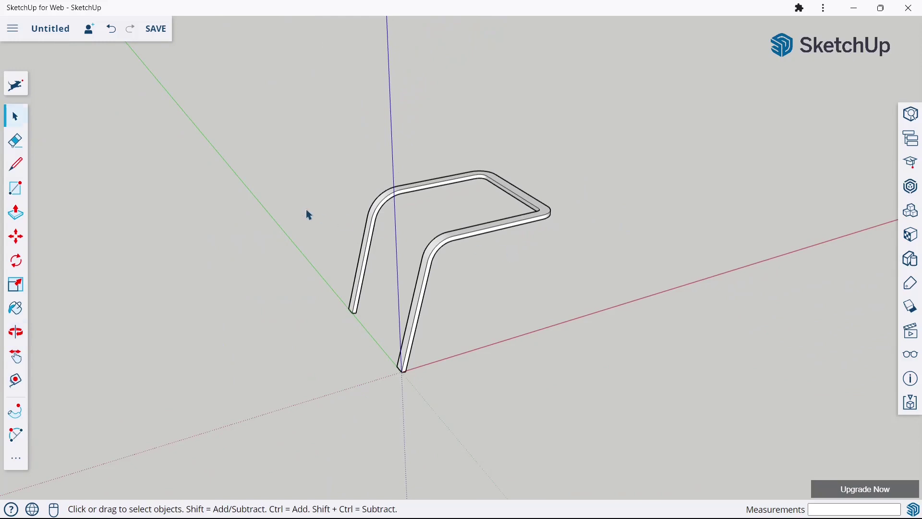
Step: Group the entire chair frame into one object
{"action": "triple_click", "coordinate": [422, 271]}
{"action": "right_click", "coordinate": [422, 271]}
{"action": "left_click", "coordinate": [462, 348]}
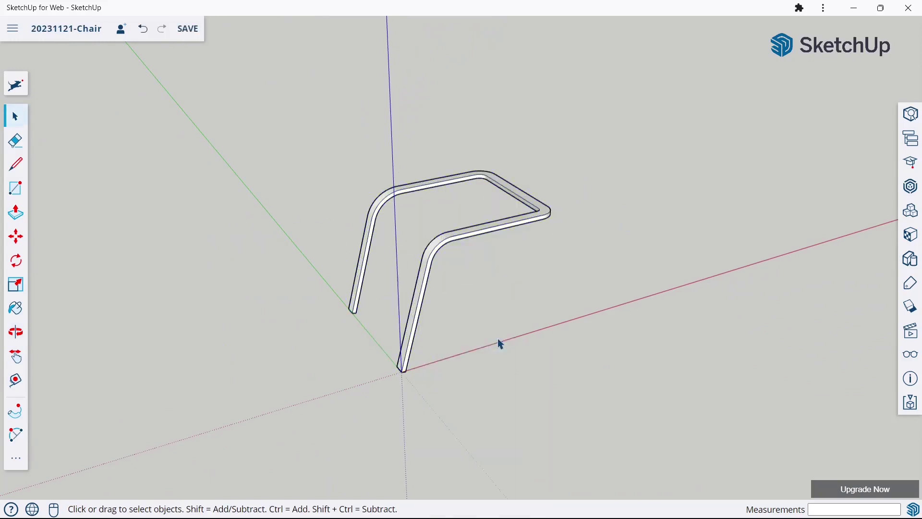
{"action": "mouse_move", "coordinate": [498, 344]}
{"action": "middle_mouse_down"}
{"action": "mouse_move", "coordinate": [422, 278]}
{"action": "mouse_move", "coordinate": [268, 207]}
{"action": "mouse_move", "coordinate": [546, 177]}
{"action": "mouse_move", "coordinate": [429, 243]}
{"action": "middle_mouse_up"}
Step: Draw a line out from the front leg, slope it down to the red axis, and erase the ground edge
{"action": "key", "text": "l"}
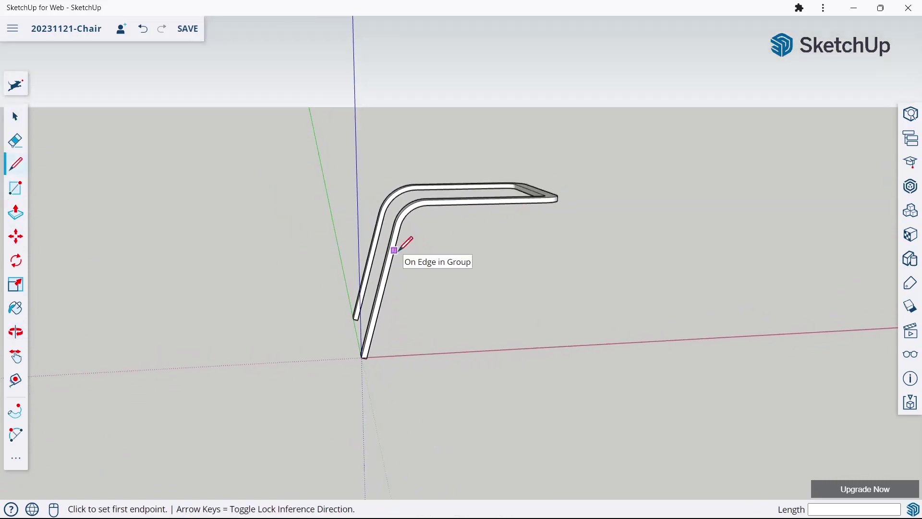
{"action": "left_click", "coordinate": [395, 250]}
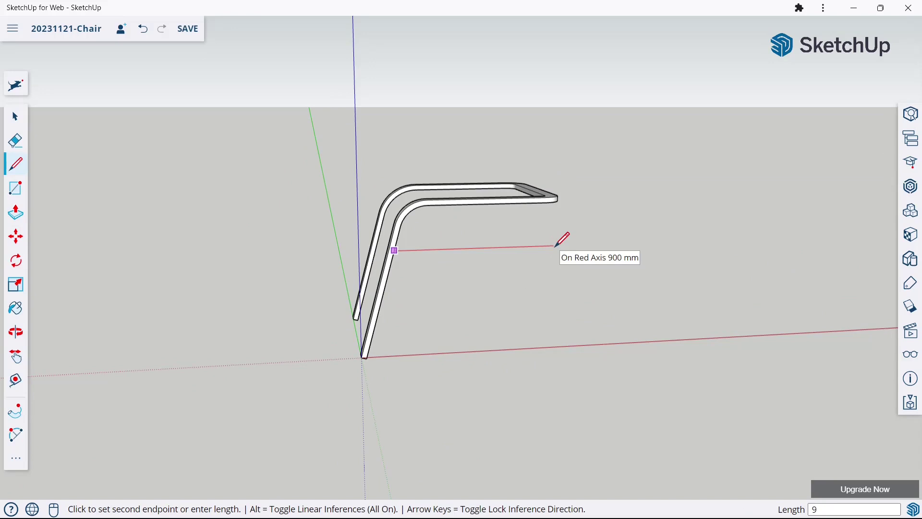
{"action": "left_click", "coordinate": [555, 246]}
{"action": "key", "text": "Escape"}
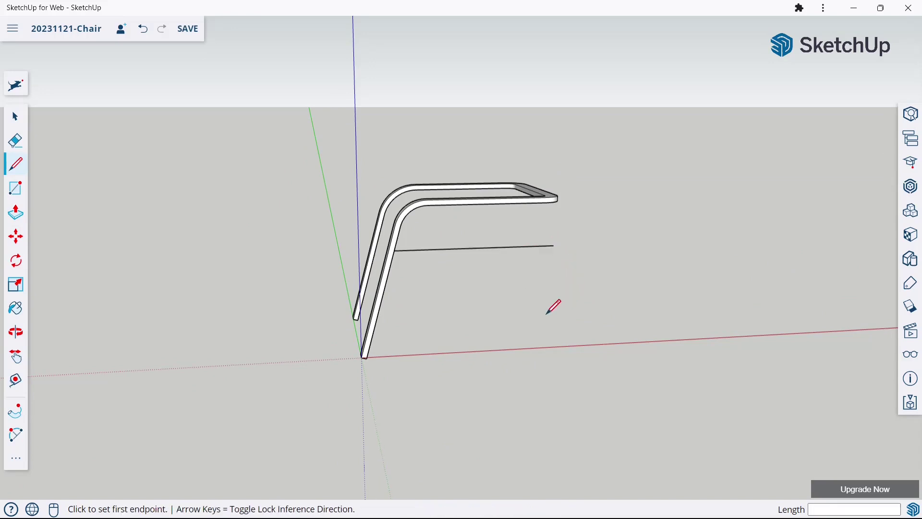
{"action": "left_click", "coordinate": [369, 358]}
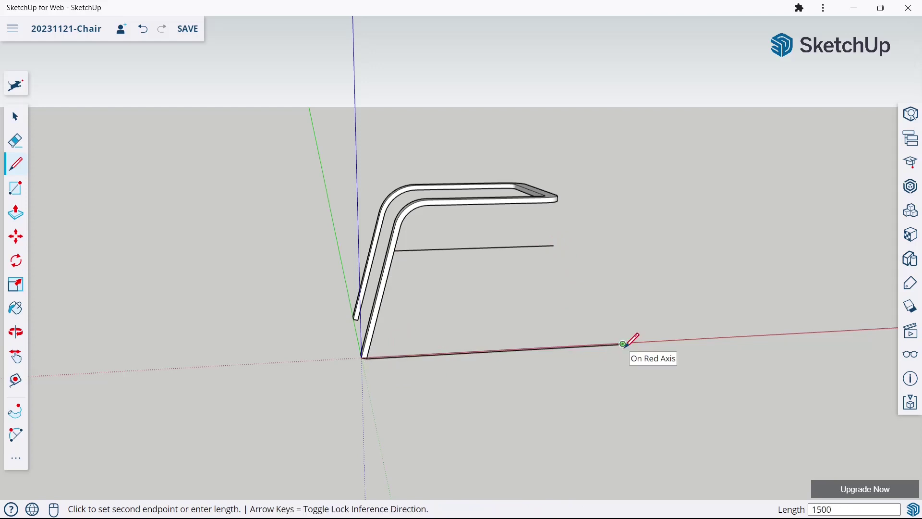
{"action": "left_click", "coordinate": [624, 344]}
{"action": "left_click", "coordinate": [555, 246]}
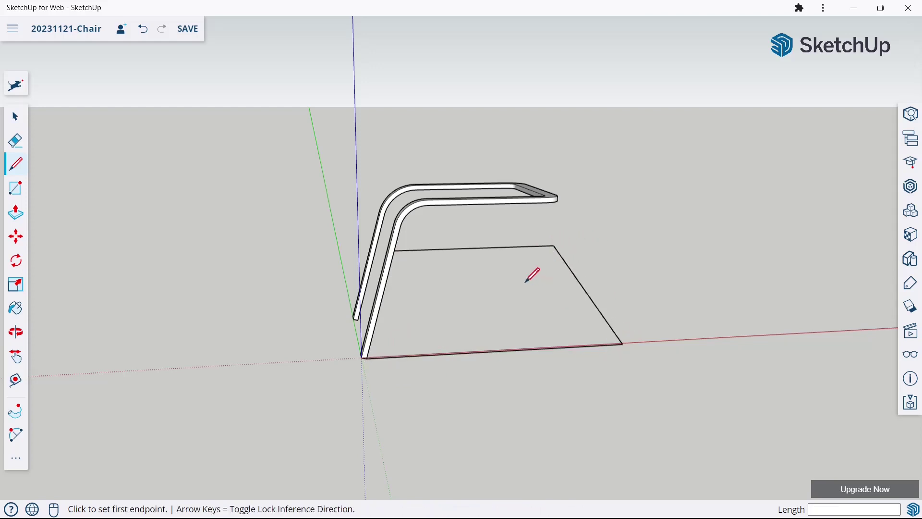
{"action": "middle_click_drag", "start_coordinate": [531, 279], "coordinate": [543, 281]}
{"action": "left_click", "coordinate": [15, 140]}
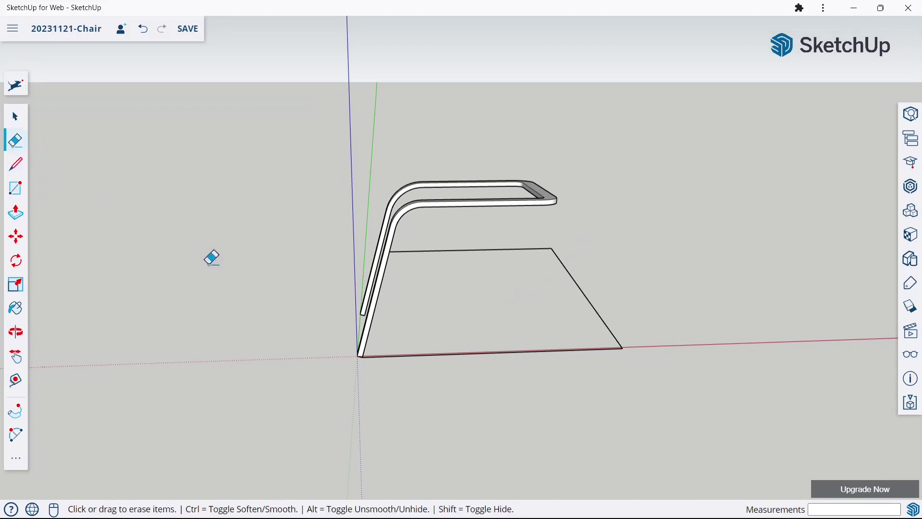
{"action": "mouse_move", "coordinate": [384, 354]}
{"action": "middle_mouse_down"}
{"action": "mouse_move", "coordinate": [340, 366]}
{"action": "mouse_move", "coordinate": [326, 350]}
{"action": "mouse_move", "coordinate": [400, 258]}
{"action": "mouse_move", "coordinate": [247, 216]}
{"action": "mouse_move", "coordinate": [341, 228]}
{"action": "middle_mouse_up"}
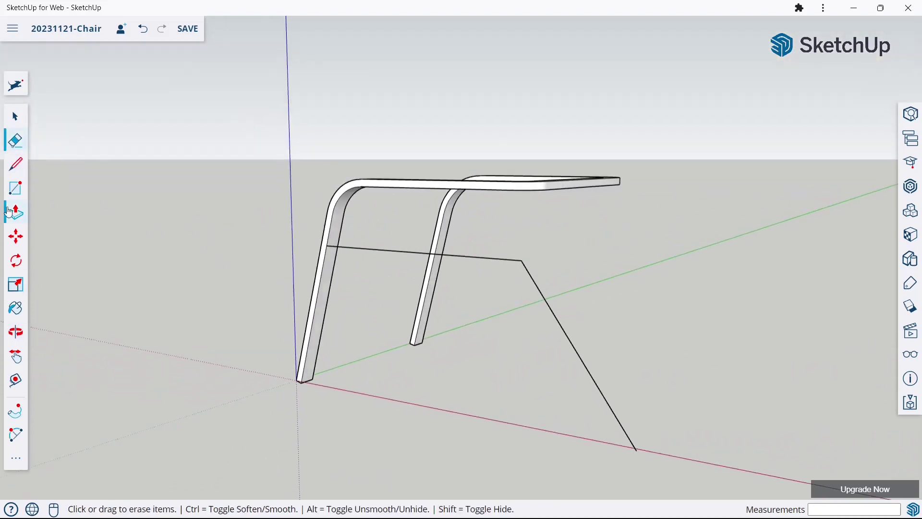
{"action": "key", "text": "r"}
{"action": "scroll", "coordinate": [342, 227], "scroll_direction": "up", "scroll_amount": 2}
Step: Draw a 30 by 70 mm rectangle profile on the leg where the path starts
{"action": "left_click", "coordinate": [318, 254]}
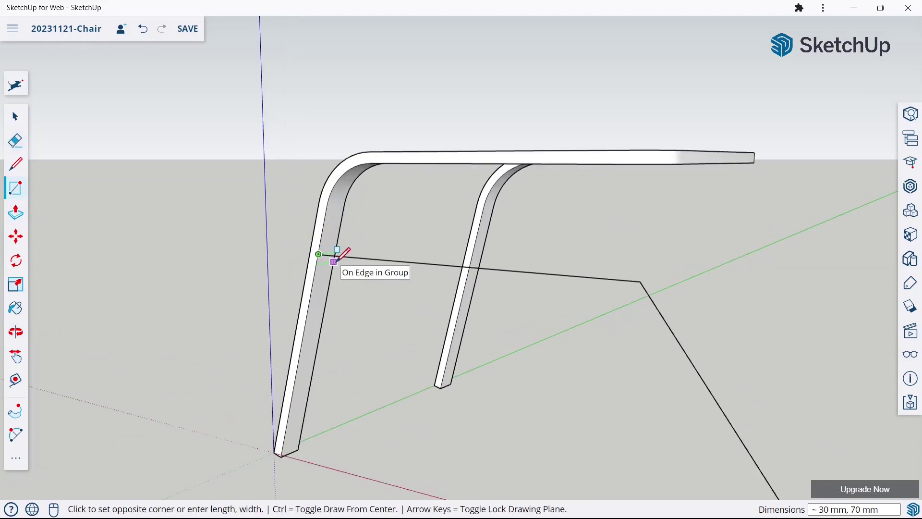
{"action": "scroll", "coordinate": [335, 259], "scroll_direction": "up", "scroll_amount": 1}
{"action": "scroll", "coordinate": [336, 254], "scroll_direction": "up", "scroll_amount": 1}
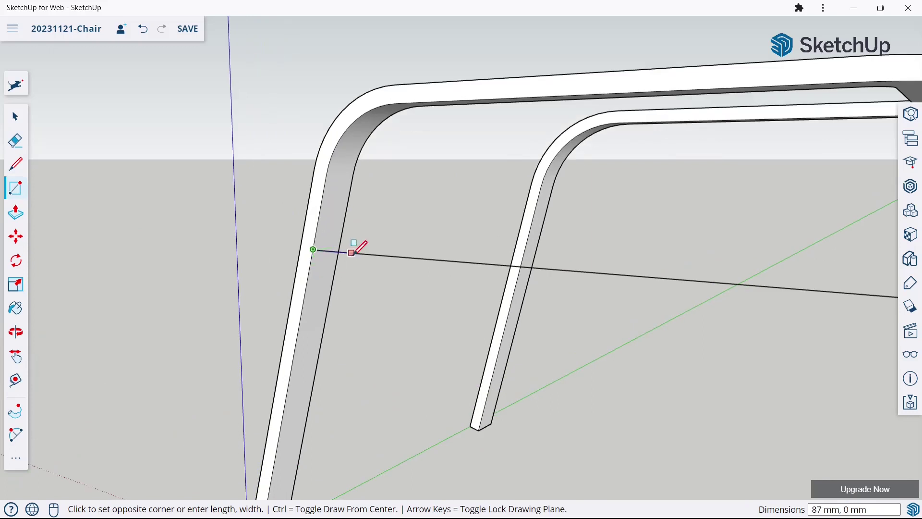
{"action": "middle_click_drag", "start_coordinate": [356, 249], "coordinate": [300, 270]}
{"action": "type", "text": "30,7"}
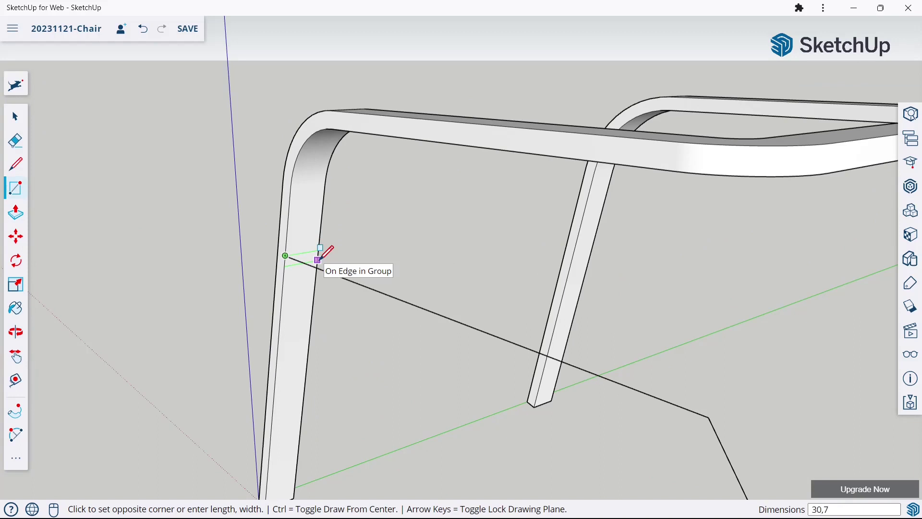
{"action": "type", "text": "0"}
{"action": "key", "text": "Return"}
{"action": "scroll", "coordinate": [332, 240], "scroll_direction": "down", "scroll_amount": 3}
{"action": "scroll", "coordinate": [346, 212], "scroll_direction": "down", "scroll_amount": 2}
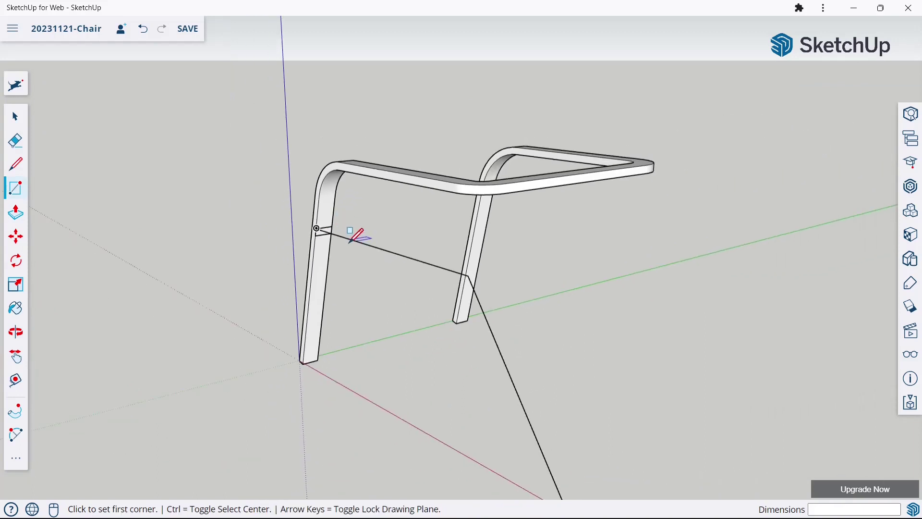
{"action": "scroll", "coordinate": [359, 233], "scroll_direction": "down", "scroll_amount": 2}
{"action": "middle_click_drag", "start_coordinate": [410, 242], "coordinate": [601, 248]}
Step: Fillet the sharp corner between the horizontal and sloping lines
{"action": "left_click", "coordinate": [16, 434]}
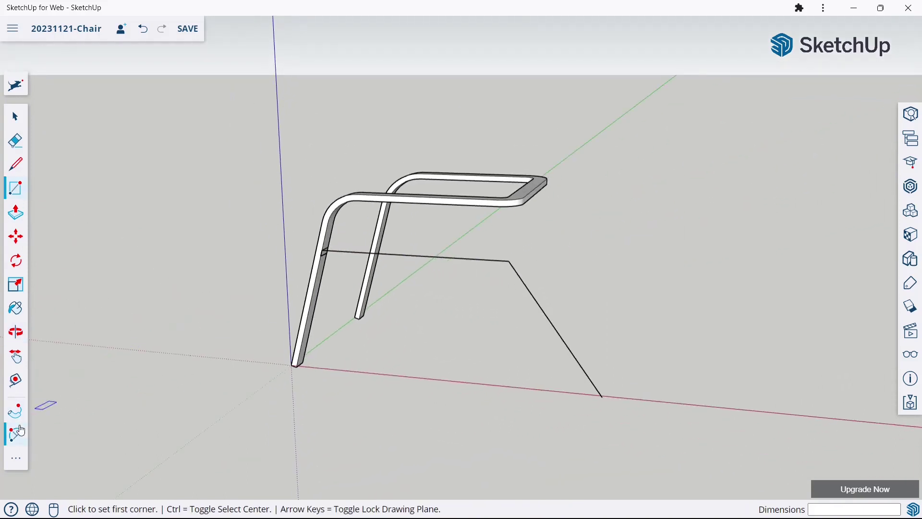
{"action": "left_click", "coordinate": [478, 259]}
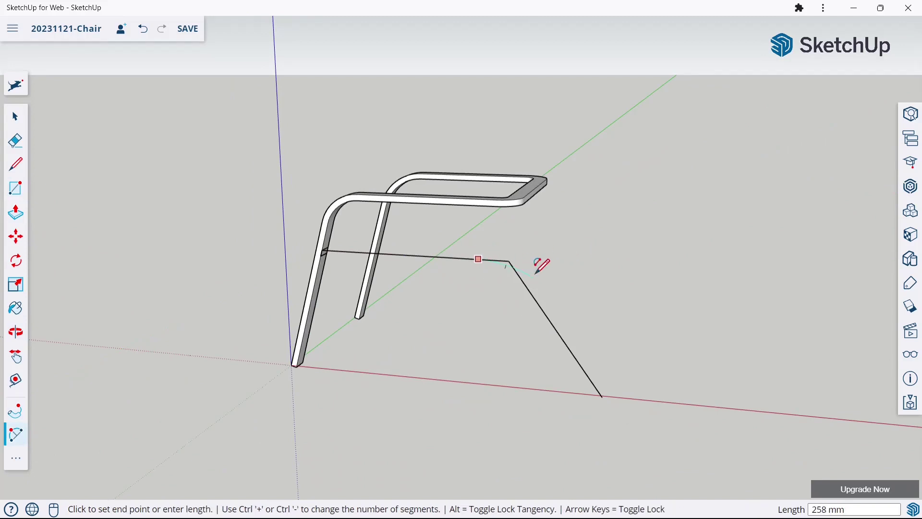
{"action": "left_click", "coordinate": [526, 287]}
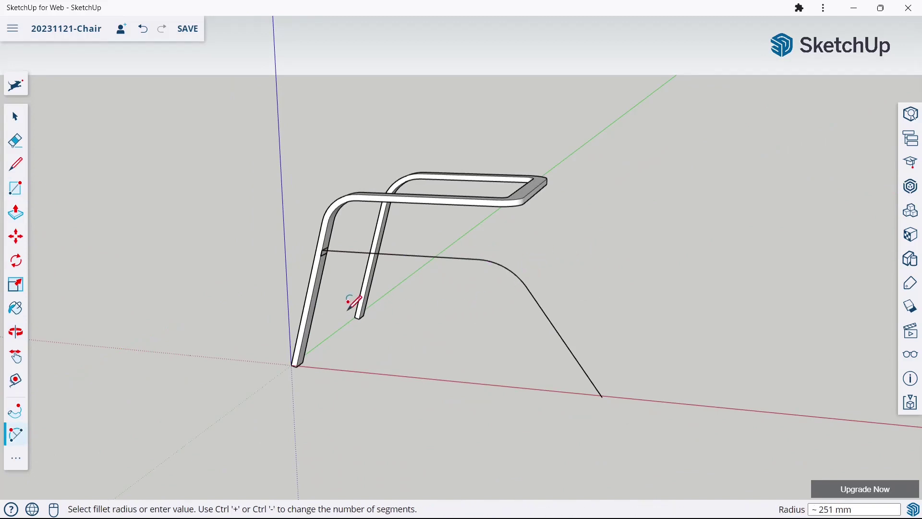
{"action": "left_click", "coordinate": [14, 219]}
Step: Follow Me the rectangle along the filleted path down to the ground end
{"action": "scroll", "coordinate": [331, 254], "scroll_direction": "up", "scroll_amount": 1}
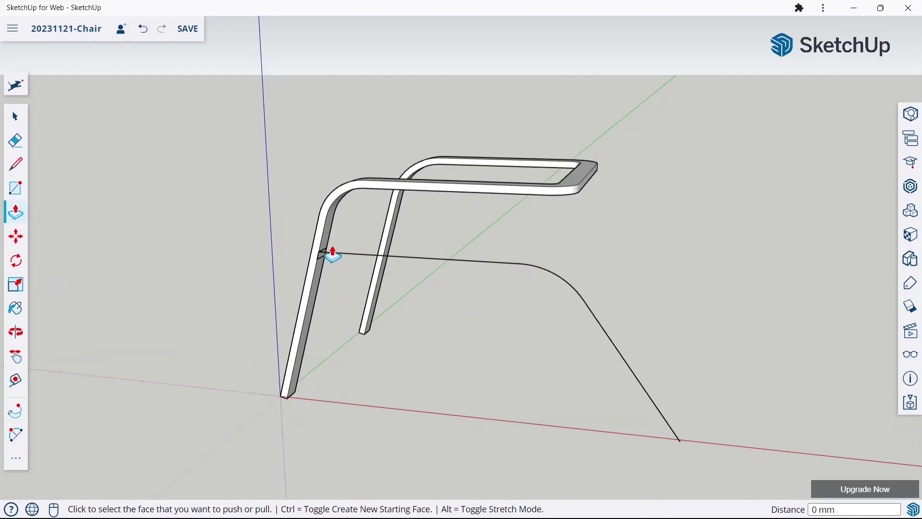
{"action": "left_click", "coordinate": [17, 408]}
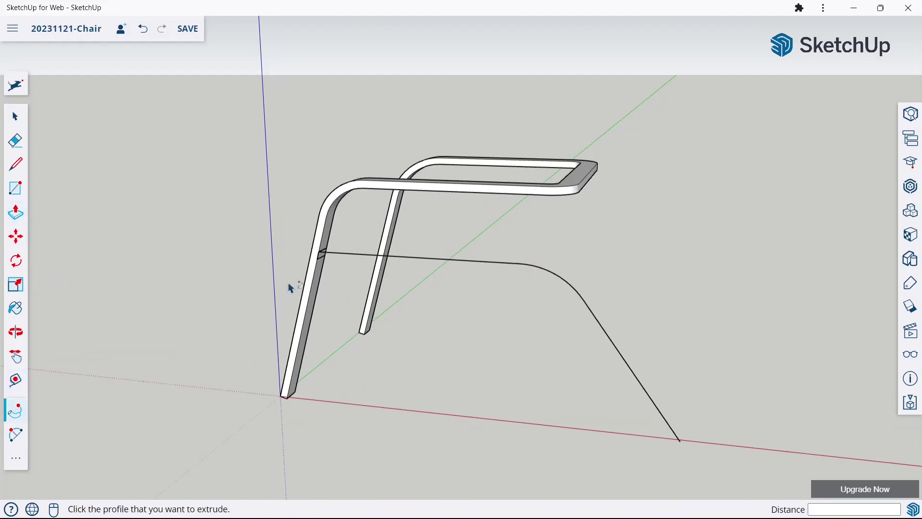
{"action": "left_click", "coordinate": [322, 260]}
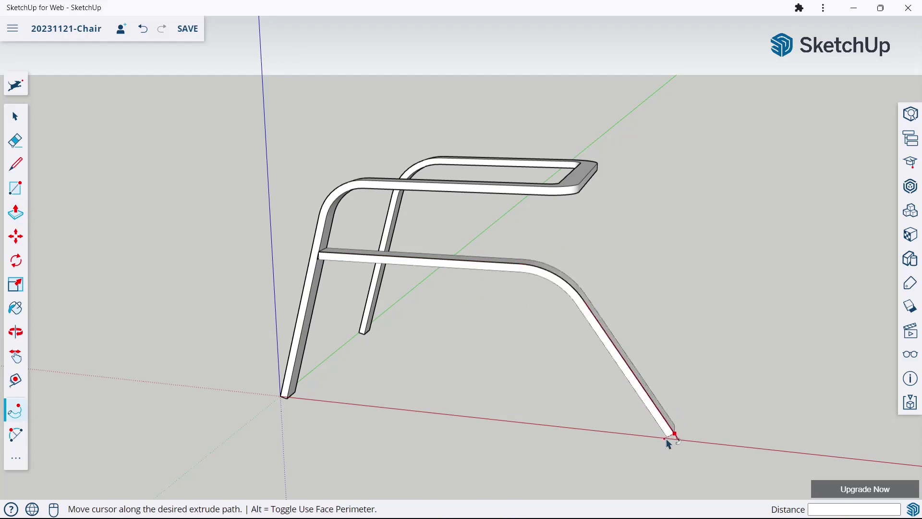
{"action": "left_click", "coordinate": [704, 454]}
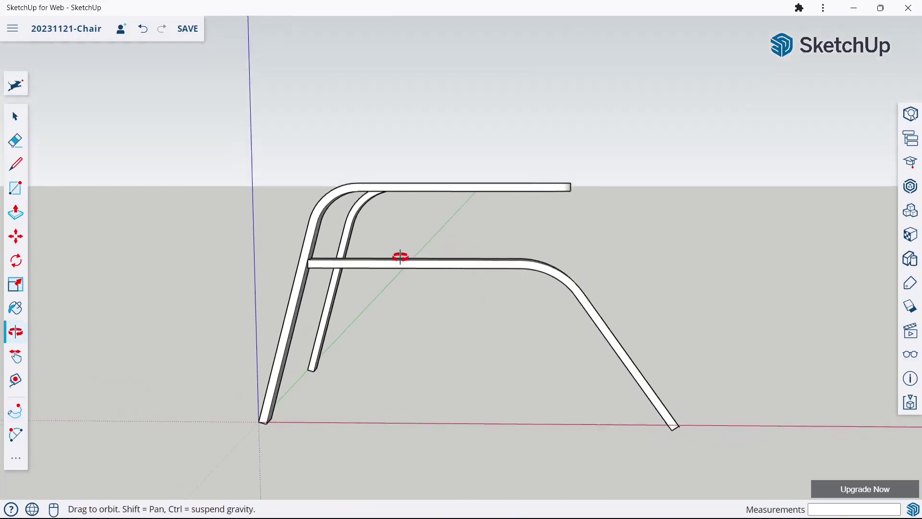
{"action": "middle_click_drag", "start_coordinate": [322, 317], "coordinate": [601, 189]}
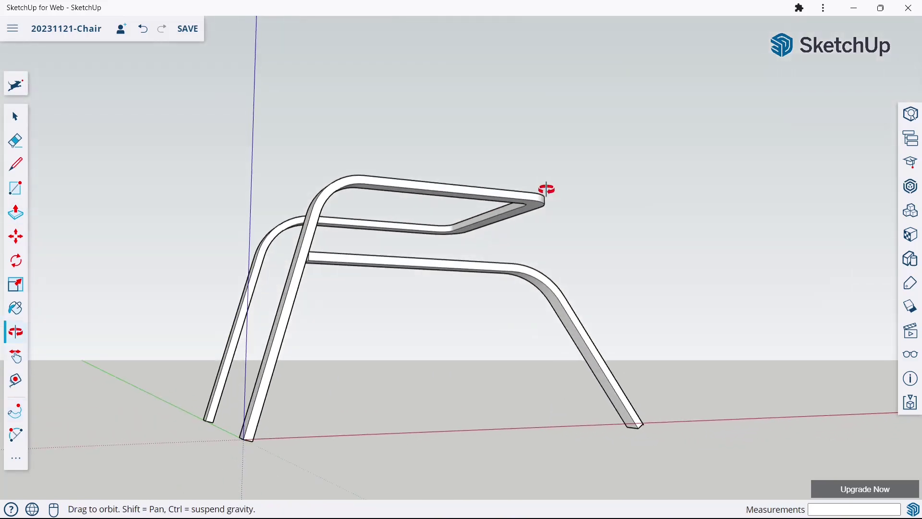
Step: Push/Pull the lower bar's face 19 mm to thicken it
{"action": "left_click", "coordinate": [15, 212]}
{"action": "scroll", "coordinate": [309, 262], "scroll_direction": "up", "scroll_amount": 3}
{"action": "scroll", "coordinate": [279, 249], "scroll_direction": "up", "scroll_amount": 3}
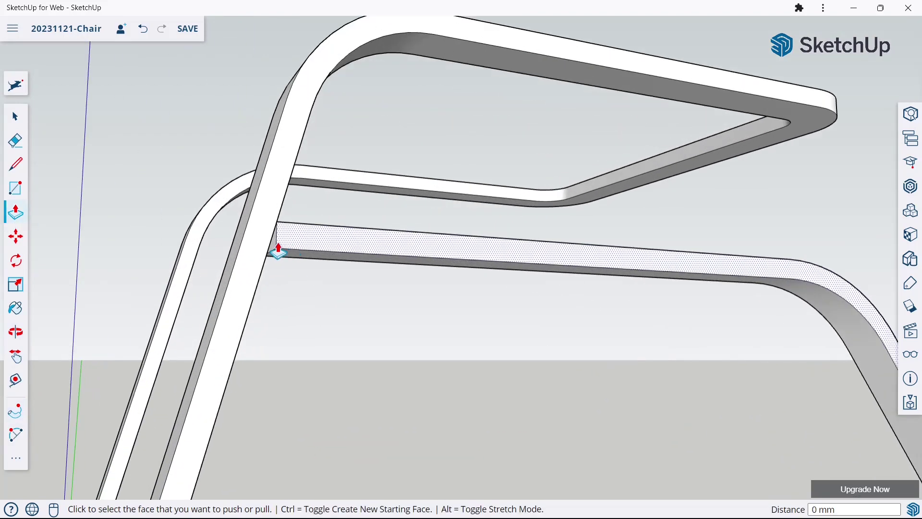
{"action": "left_click", "coordinate": [269, 251]}
{"action": "left_click", "coordinate": [256, 249]}
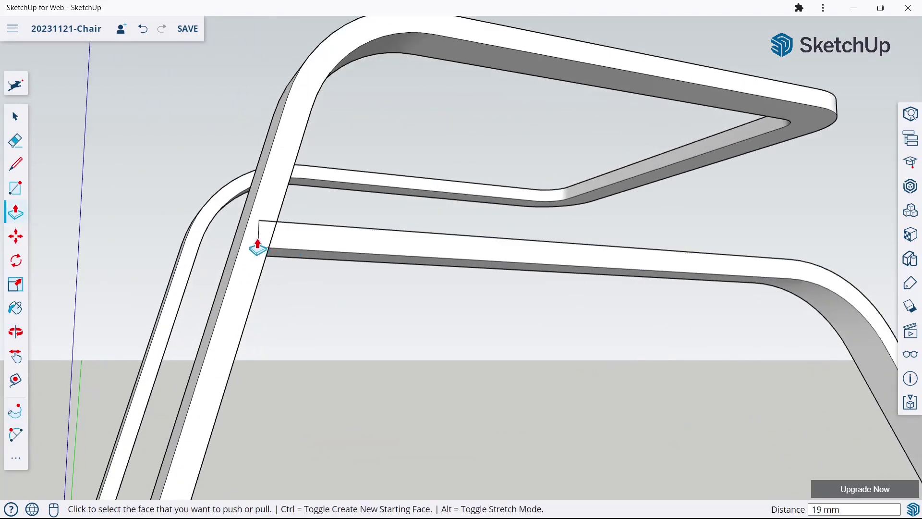
{"action": "scroll", "coordinate": [296, 299], "scroll_direction": "down", "scroll_amount": 3}
{"action": "scroll", "coordinate": [300, 299], "scroll_direction": "down", "scroll_amount": 2}
{"action": "mouse_move", "coordinate": [379, 271]}
{"action": "middle_mouse_down"}
{"action": "mouse_move", "coordinate": [377, 319]}
{"action": "mouse_move", "coordinate": [331, 341]}
{"action": "mouse_move", "coordinate": [317, 332]}
{"action": "middle_mouse_up"}
{"action": "key", "text": "space"}
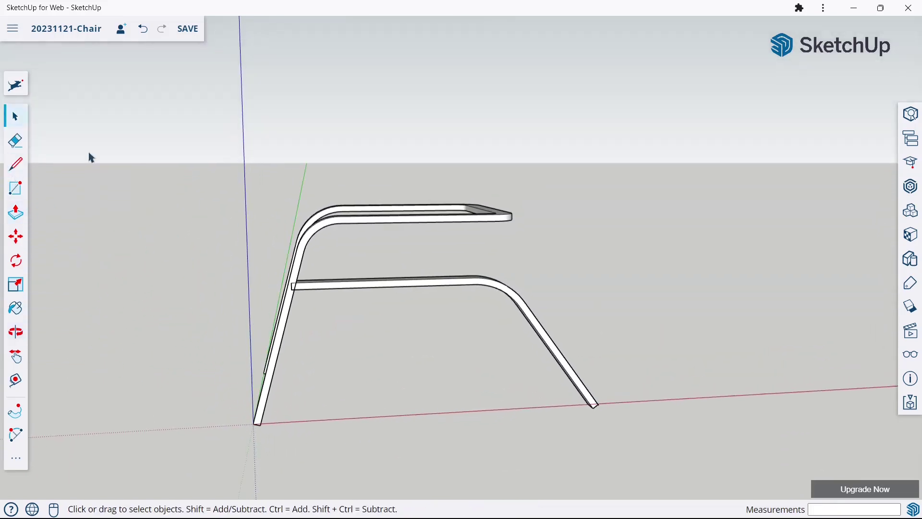
Step: Make the lower bent bar into a group
{"action": "left_click", "coordinate": [388, 286]}
{"action": "middle_click_drag", "start_coordinate": [453, 272], "coordinate": [246, 303]}
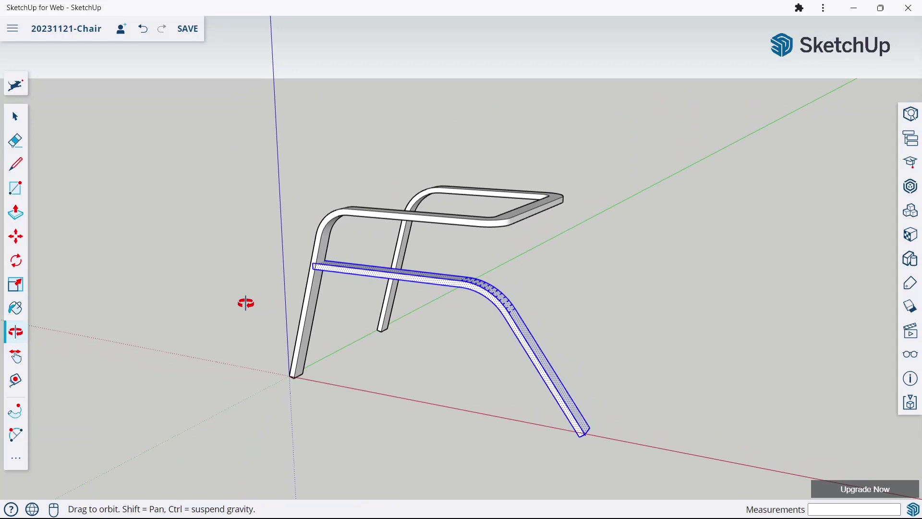
{"action": "key", "text": "space"}
{"action": "right_click", "coordinate": [350, 276]}
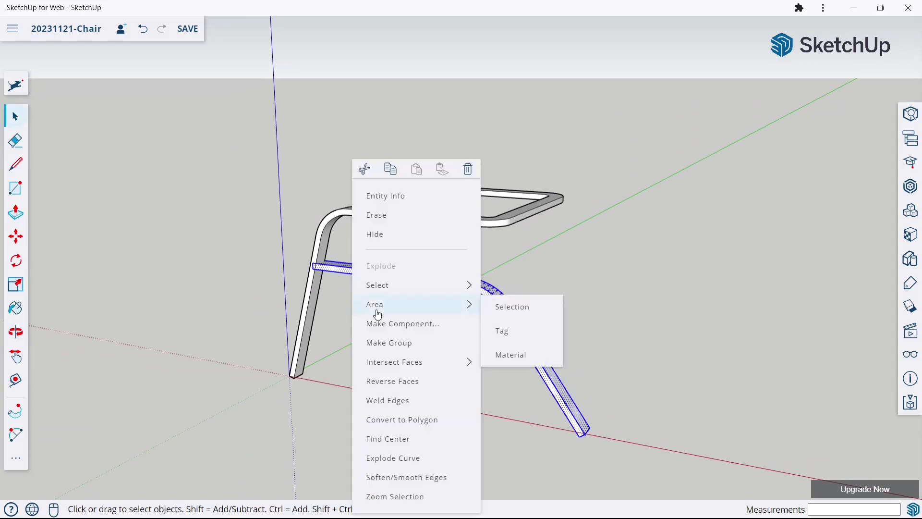
{"action": "left_click", "coordinate": [377, 341]}
{"action": "left_click", "coordinate": [233, 288]}
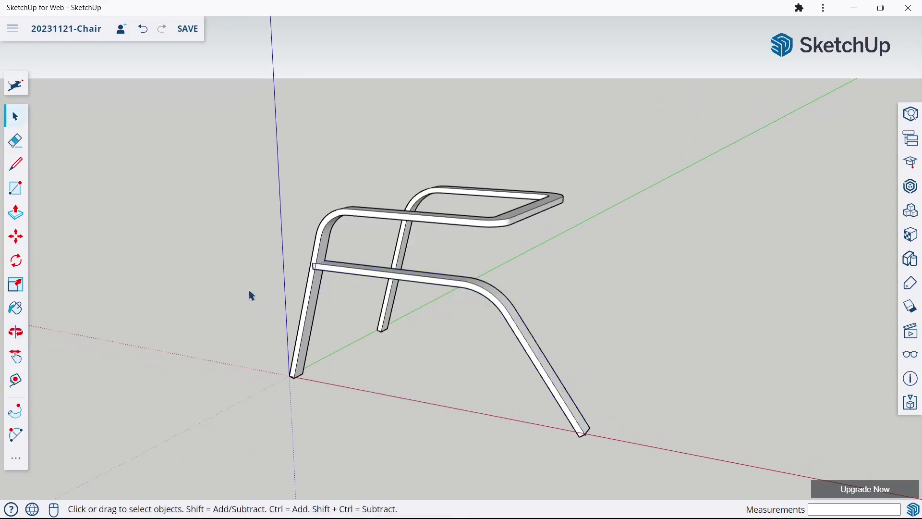
{"action": "scroll", "coordinate": [308, 276], "scroll_direction": "up", "scroll_amount": 2}
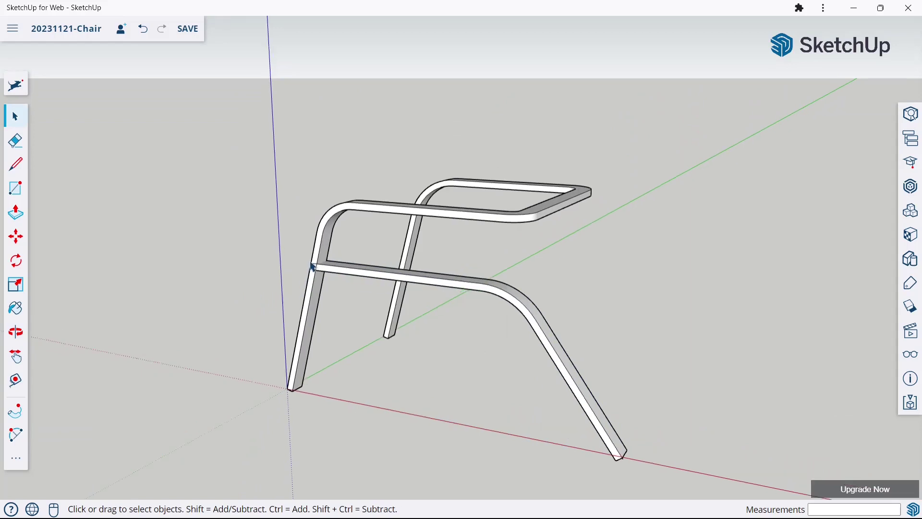
{"action": "scroll", "coordinate": [309, 269], "scroll_direction": "up", "scroll_amount": 1}
Step: Copy the grouped bar 830 mm across to the chair's opposite side
{"action": "left_click", "coordinate": [22, 244]}
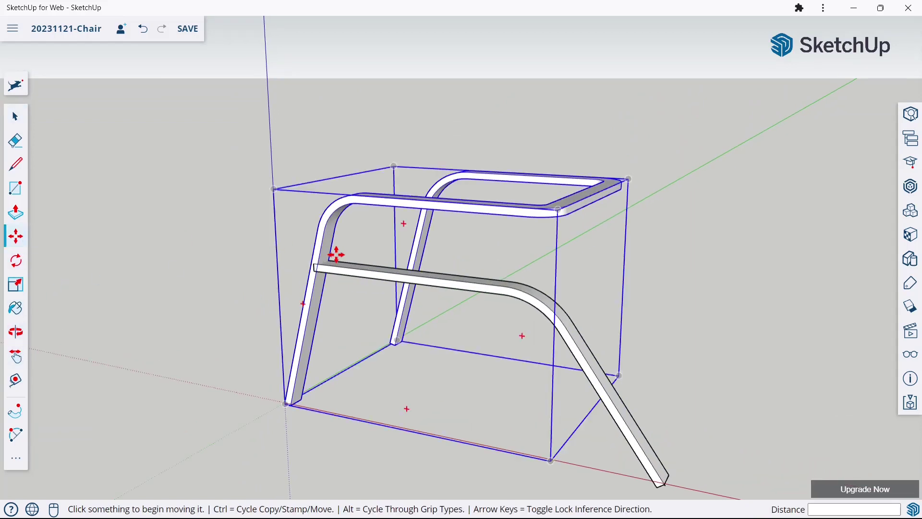
{"action": "scroll", "coordinate": [304, 281], "scroll_direction": "up", "scroll_amount": 2}
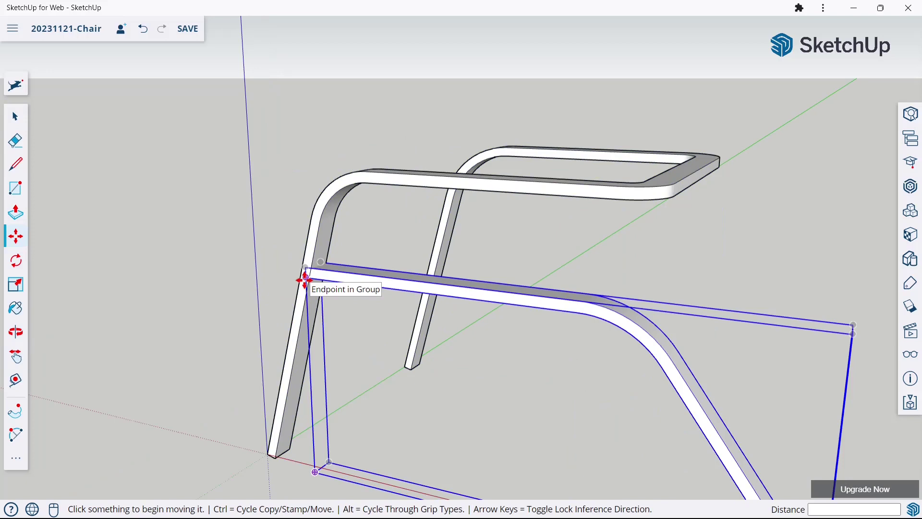
{"action": "left_click", "coordinate": [307, 279]}
{"action": "key", "text": "ctrl"}
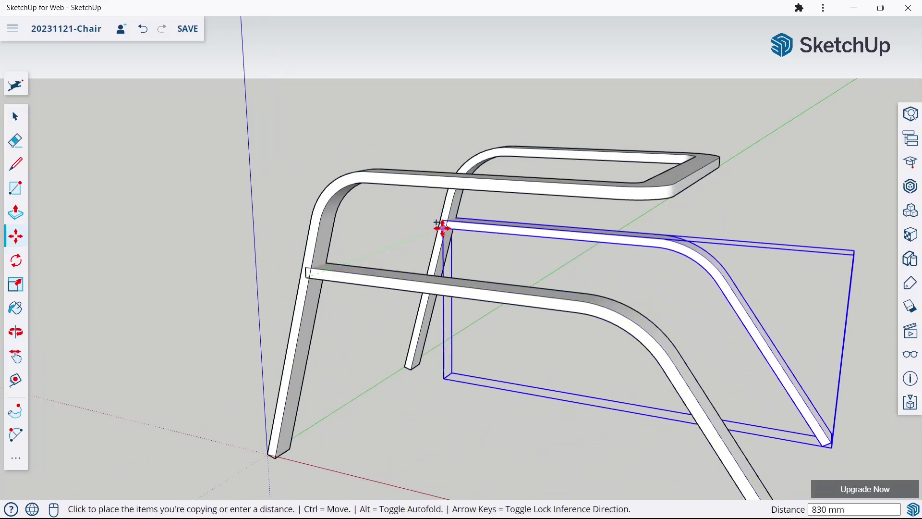
{"action": "key", "text": "Escape"}
{"action": "scroll", "coordinate": [481, 298], "scroll_direction": "up", "scroll_amount": 2}
{"action": "scroll", "coordinate": [439, 232], "scroll_direction": "down", "scroll_amount": 3}
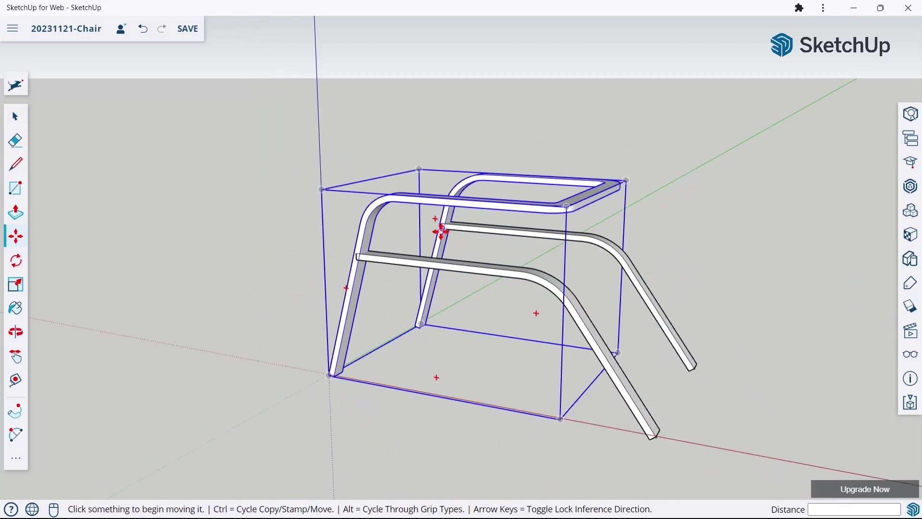
{"action": "key", "text": "space"}
{"action": "mouse_move", "coordinate": [391, 247]}
{"action": "middle_mouse_down"}
{"action": "mouse_move", "coordinate": [322, 264]}
{"action": "mouse_move", "coordinate": [484, 309]}
{"action": "mouse_move", "coordinate": [474, 315]}
{"action": "mouse_move", "coordinate": [531, 354]}
{"action": "middle_mouse_up"}
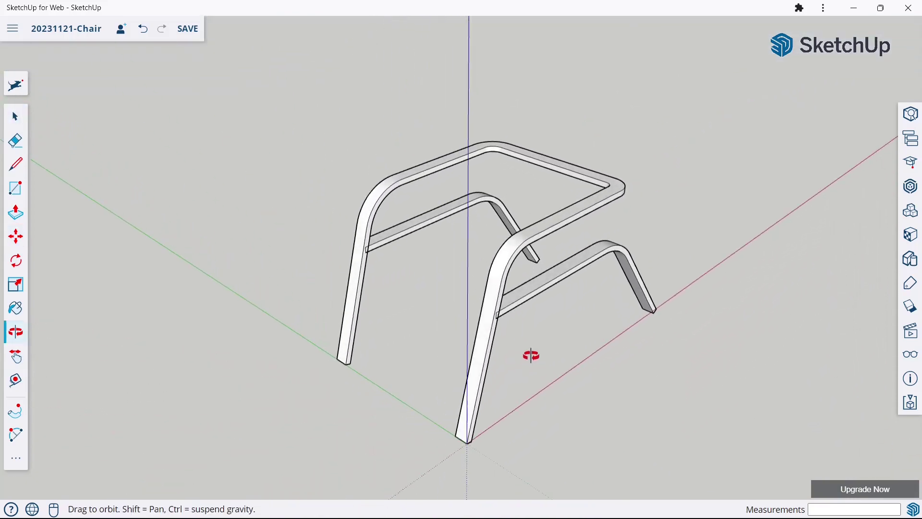
Step: Adjust the view slightly and save the model
{"action": "scroll", "coordinate": [506, 295], "scroll_direction": "down", "scroll_amount": 3}
{"action": "middle_click_drag", "start_coordinate": [505, 295], "coordinate": [500, 294]}
{"action": "scroll", "coordinate": [524, 285], "scroll_direction": "up", "scroll_amount": 3}
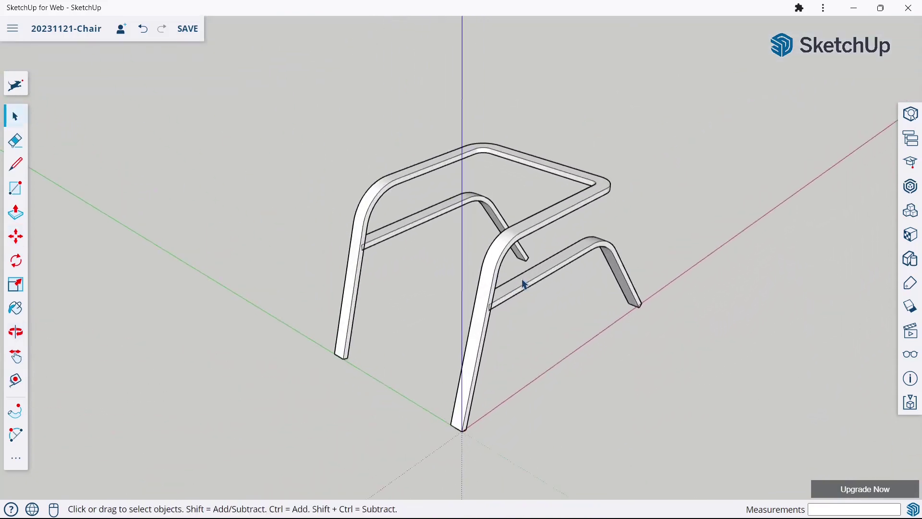
{"action": "key", "text": "ctrl+s"}
Step: Draw a 900 mm line along the red axis from the bent arm's corner
{"action": "mouse_move", "coordinate": [274, 243]}
{"action": "middle_mouse_down"}
{"action": "mouse_move", "coordinate": [439, 270]}
{"action": "mouse_move", "coordinate": [604, 260]}
{"action": "mouse_move", "coordinate": [642, 243]}
{"action": "middle_mouse_up"}
{"action": "scroll", "coordinate": [644, 247], "scroll_direction": "up", "scroll_amount": 3}
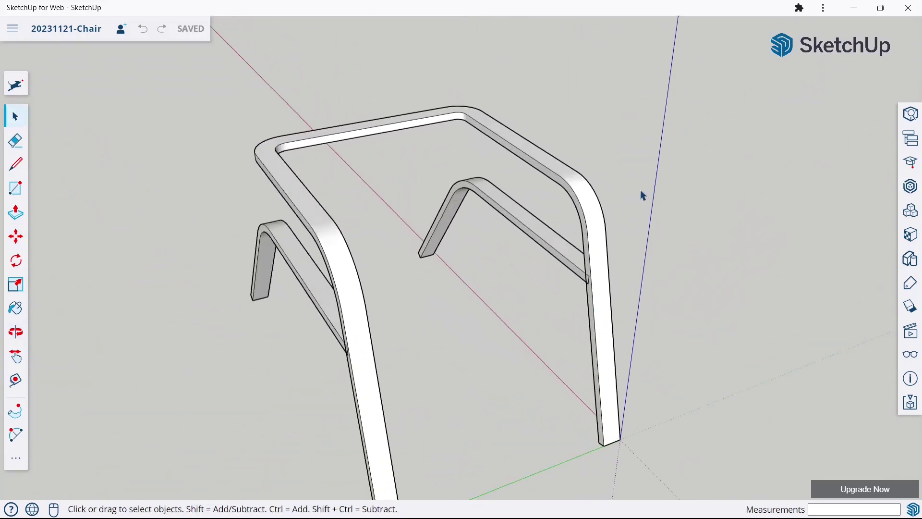
{"action": "left_click", "coordinate": [20, 165]}
{"action": "scroll", "coordinate": [505, 243], "scroll_direction": "up", "scroll_amount": 3}
{"action": "scroll", "coordinate": [530, 259], "scroll_direction": "up", "scroll_amount": 2}
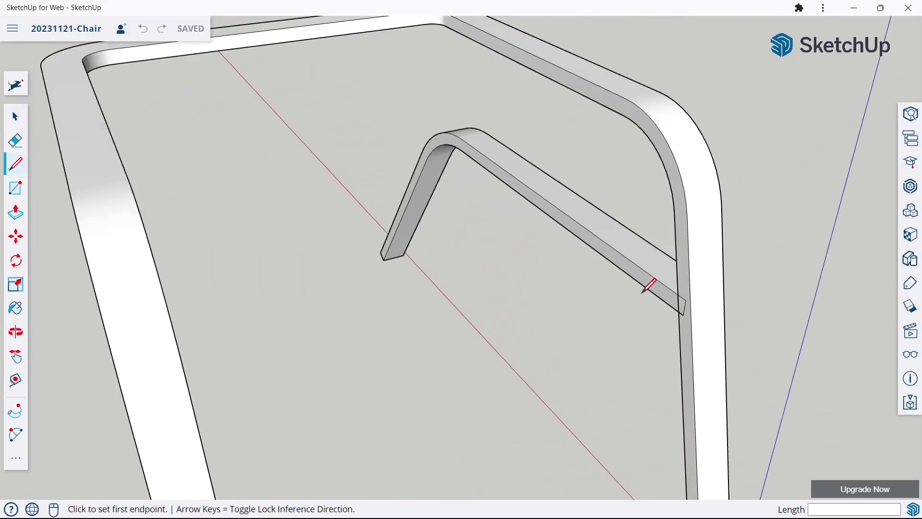
{"action": "left_click", "coordinate": [679, 309]}
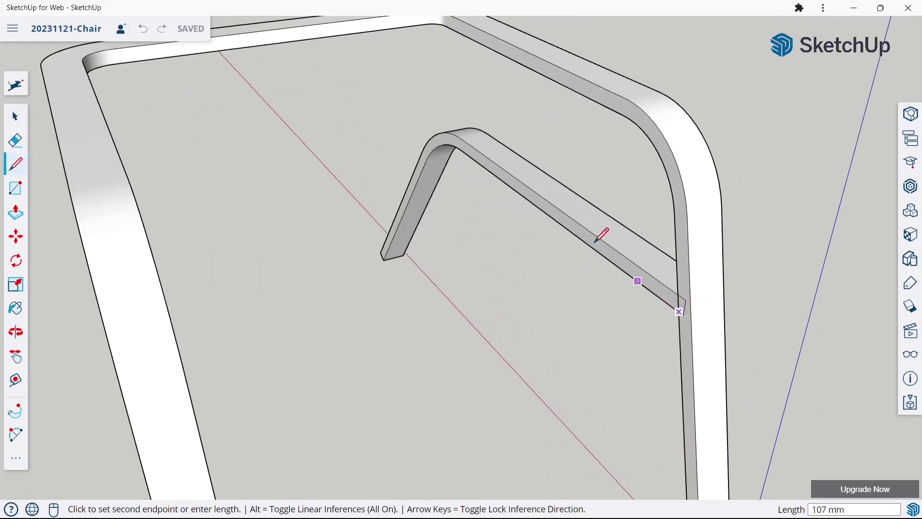
{"action": "type", "text": "900"}
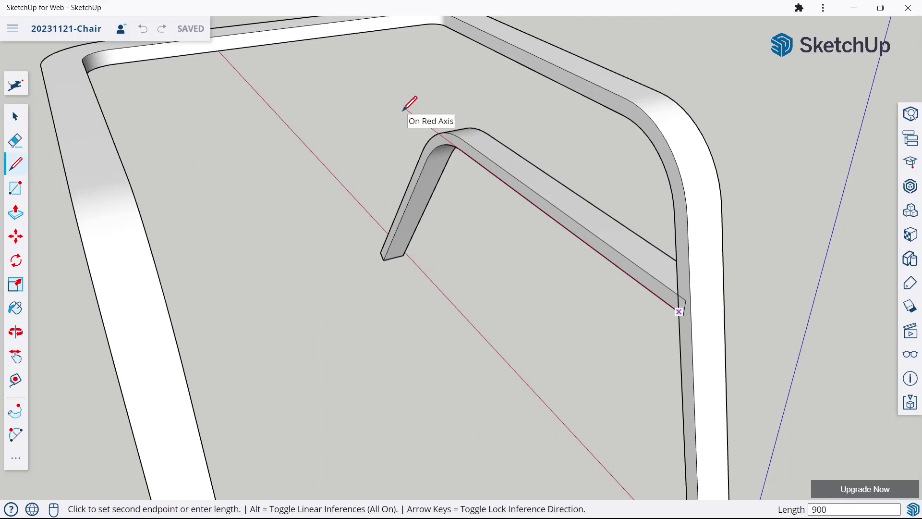
{"action": "key", "text": "Return"}
Step: Draw a straight edge joining the right arm piece's end to the left arm piece's end
{"action": "left_click_drag", "start_coordinate": [472, 138], "coordinate": [412, 128]}
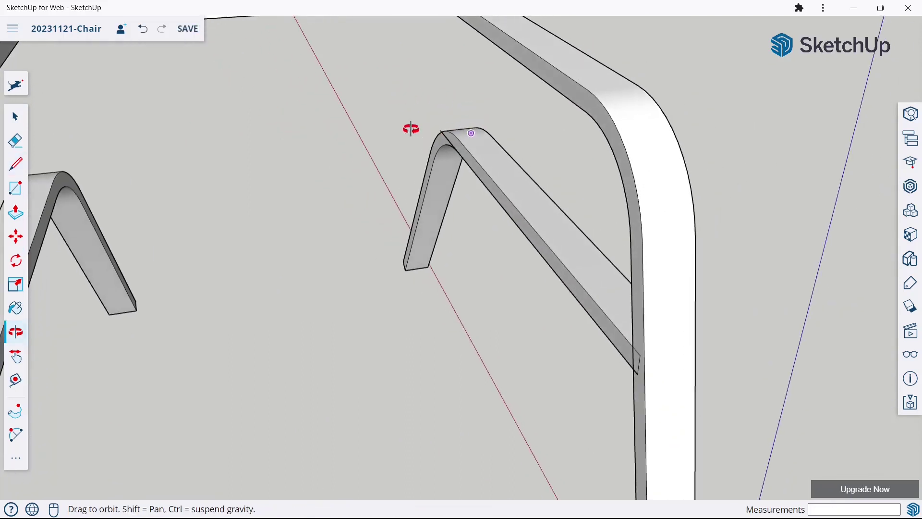
{"action": "key", "text": "l"}
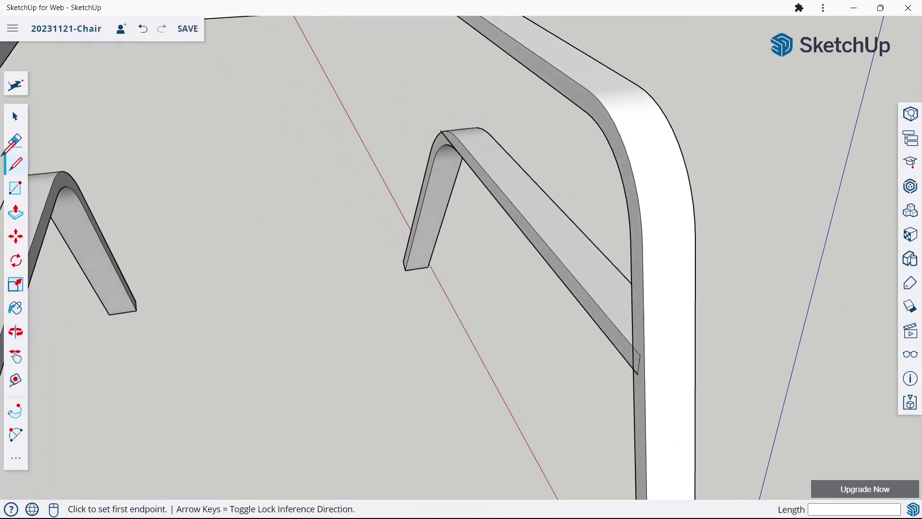
{"action": "scroll", "coordinate": [526, 197], "scroll_direction": "down", "scroll_amount": 2}
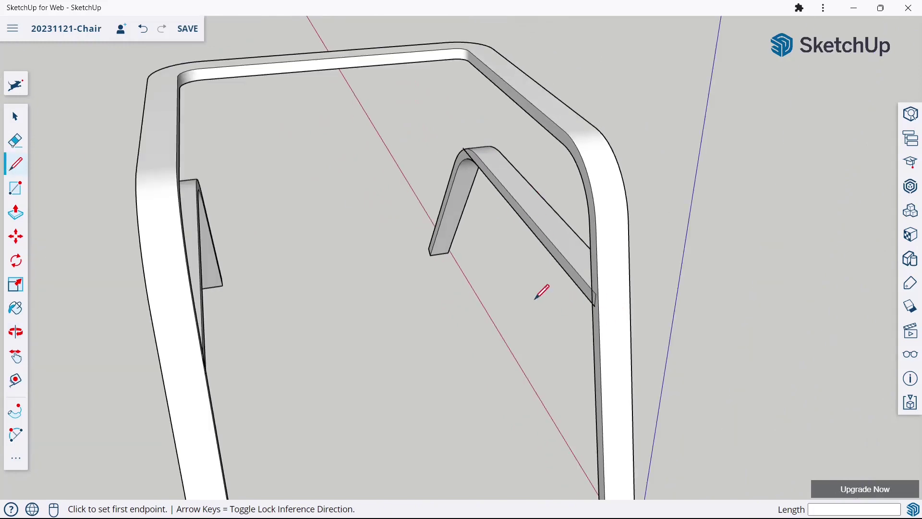
{"action": "middle_click_drag", "start_coordinate": [591, 284], "coordinate": [628, 263]}
{"action": "scroll", "coordinate": [629, 264], "scroll_direction": "up", "scroll_amount": 3}
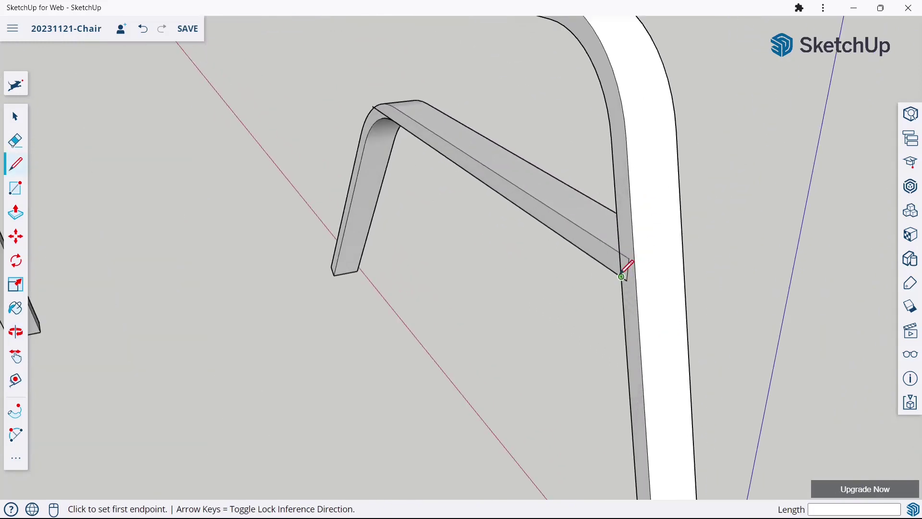
{"action": "left_click", "coordinate": [622, 276]}
{"action": "scroll", "coordinate": [333, 313], "scroll_direction": "down", "scroll_amount": 3}
{"action": "scroll", "coordinate": [338, 285], "scroll_direction": "down", "scroll_amount": 2}
{"action": "scroll", "coordinate": [386, 229], "scroll_direction": "down", "scroll_amount": 2}
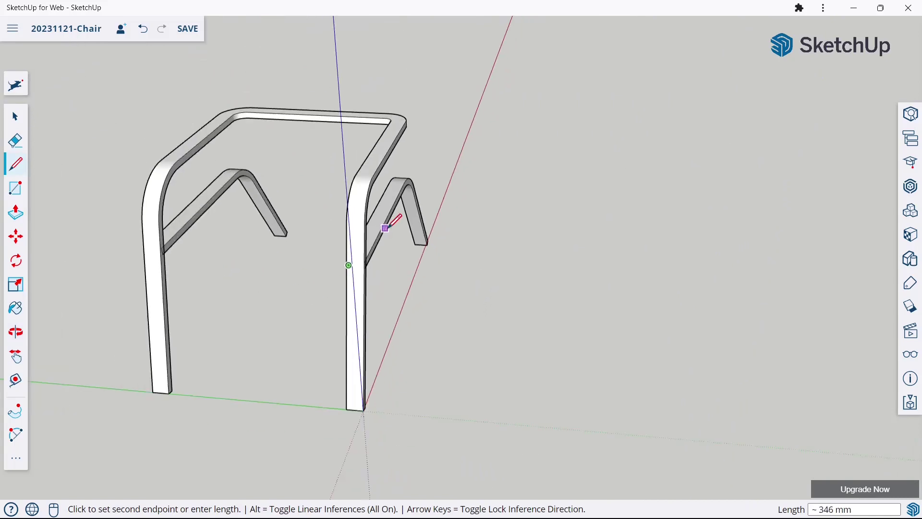
{"action": "scroll", "coordinate": [138, 222], "scroll_direction": "up", "scroll_amount": 1}
{"action": "scroll", "coordinate": [160, 236], "scroll_direction": "up", "scroll_amount": 3}
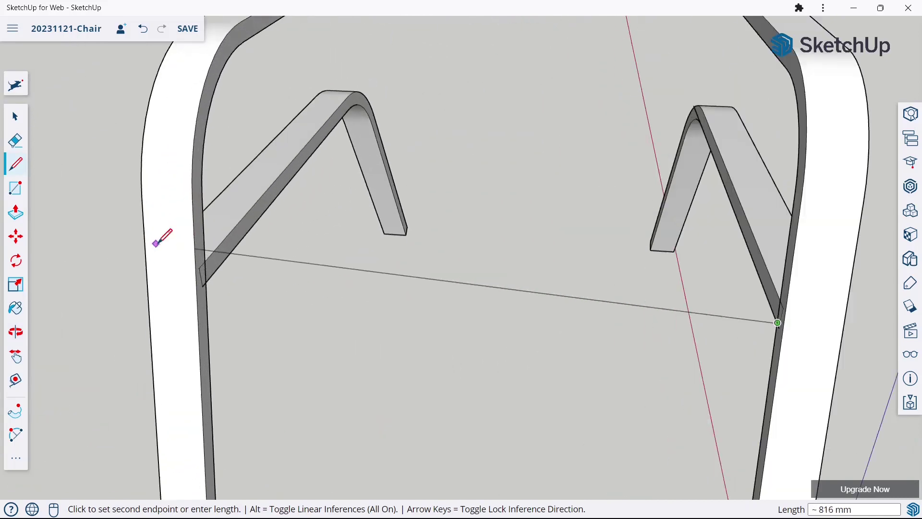
{"action": "left_click", "coordinate": [206, 283]}
{"action": "key", "text": "Escape"}
Step: Orbit around the frame toward the right arm piece, discarding two accidental line starts
{"action": "mouse_move", "coordinate": [259, 233]}
{"action": "middle_mouse_down"}
{"action": "mouse_move", "coordinate": [482, 229]}
{"action": "mouse_move", "coordinate": [550, 247]}
{"action": "middle_mouse_up"}
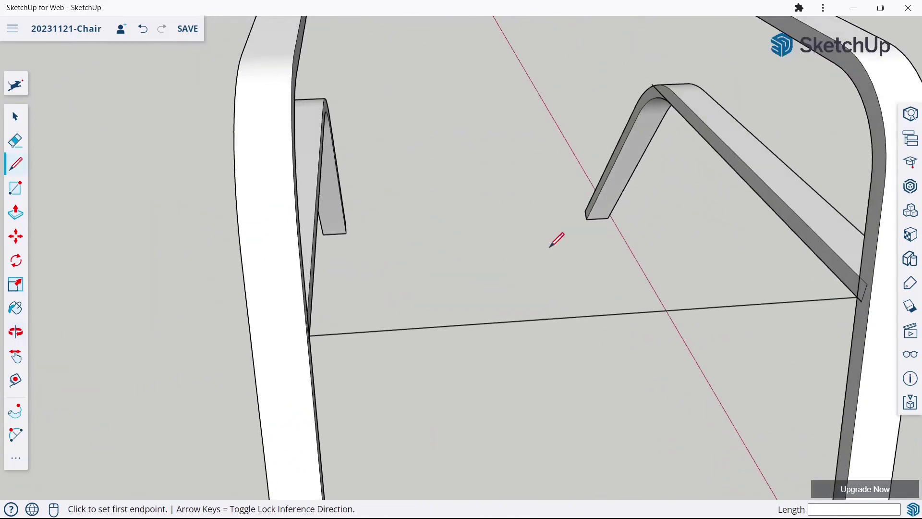
{"action": "left_click", "coordinate": [859, 297]}
{"action": "key", "text": "Escape"}
{"action": "mouse_move", "coordinate": [748, 195]}
{"action": "middle_mouse_down"}
{"action": "mouse_move", "coordinate": [441, 274]}
{"action": "mouse_move", "coordinate": [130, 299]}
{"action": "middle_mouse_up"}
{"action": "left_click", "coordinate": [118, 294]}
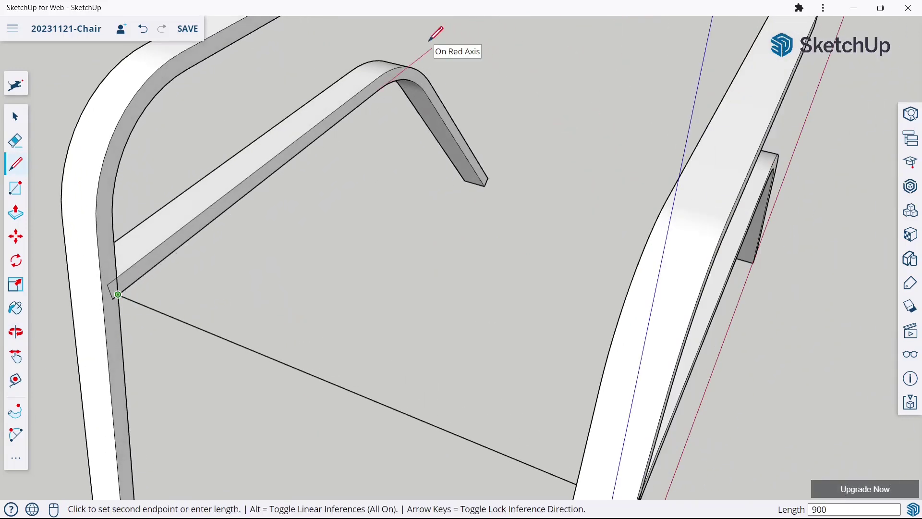
{"action": "key", "text": "Escape"}
{"action": "mouse_move", "coordinate": [497, 253]}
{"action": "middle_mouse_down"}
{"action": "mouse_move", "coordinate": [591, 197]}
{"action": "mouse_move", "coordinate": [679, 184]}
{"action": "middle_mouse_up"}
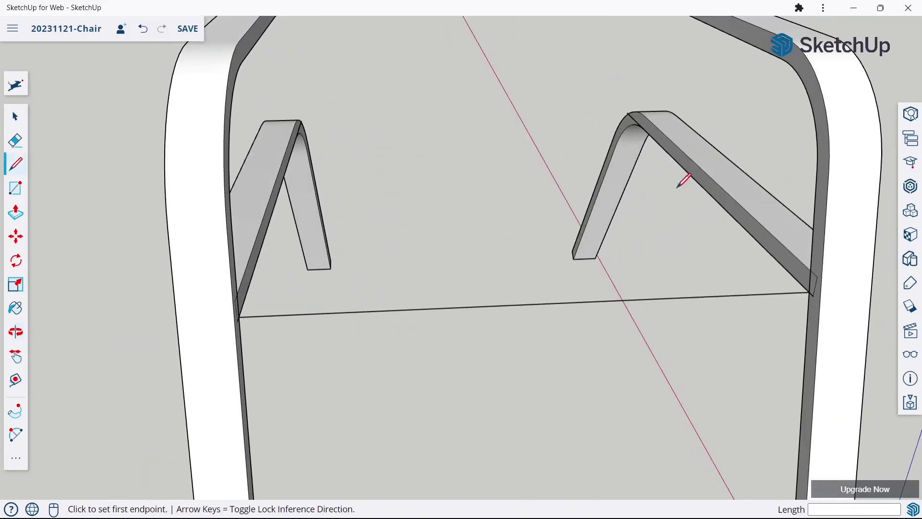
{"action": "left_click", "coordinate": [15, 187]}
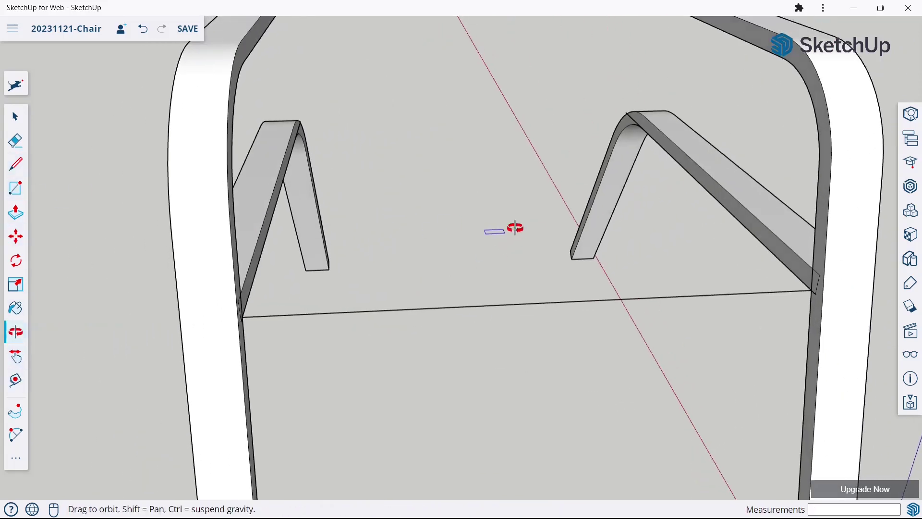
{"action": "middle_click_drag", "start_coordinate": [514, 236], "coordinate": [628, 93]}
{"action": "scroll", "coordinate": [601, 105], "scroll_direction": "up", "scroll_amount": 2}
Step: Draw a small 70×30 mm rectangular profile at the arm's top end
{"action": "left_click", "coordinate": [586, 121]}
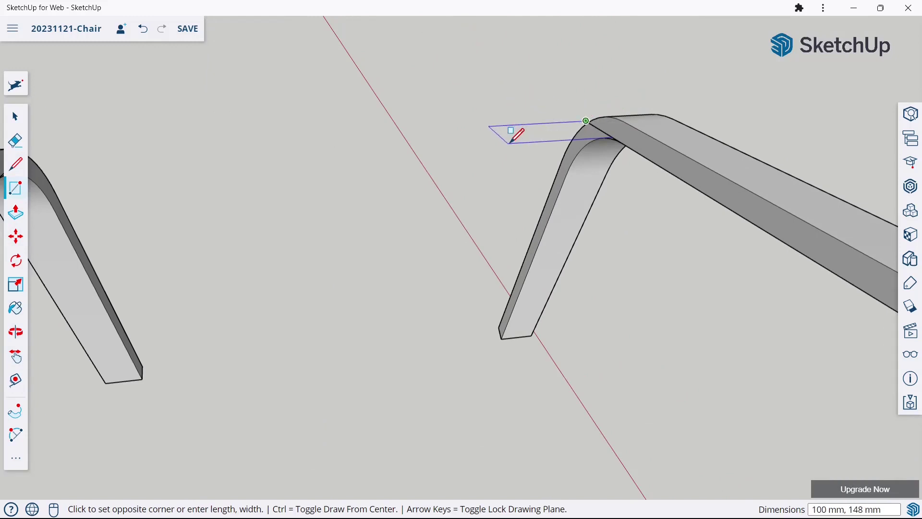
{"action": "key", "text": "Right"}
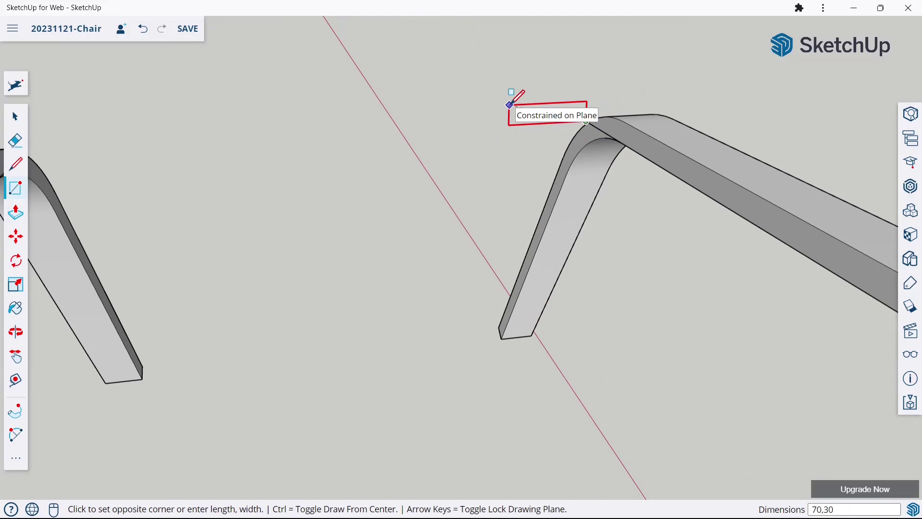
{"action": "left_click", "coordinate": [509, 105]}
{"action": "scroll", "coordinate": [516, 144], "scroll_direction": "down", "scroll_amount": 3}
{"action": "scroll", "coordinate": [521, 211], "scroll_direction": "down", "scroll_amount": 2}
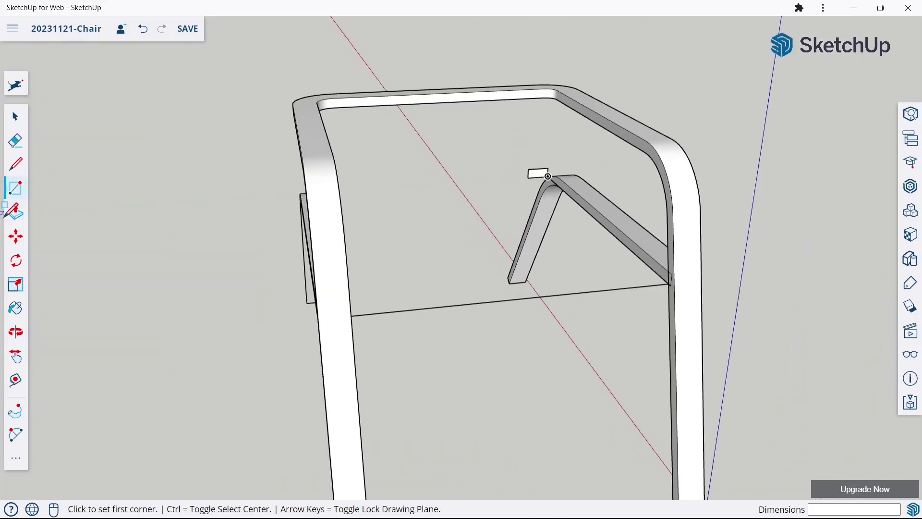
Step: Sweep the rectangle along the linking frame edges with Follow Me to form the rail
{"action": "left_click", "coordinate": [27, 409]}
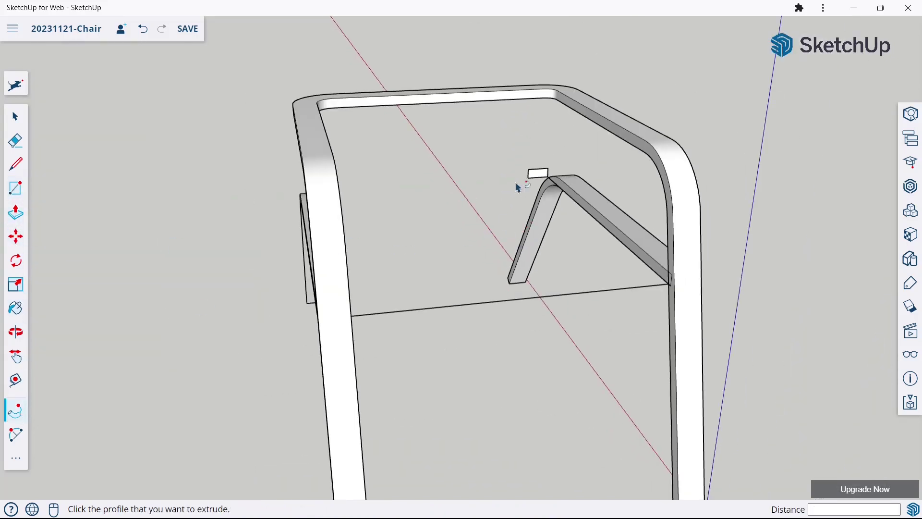
{"action": "left_click", "coordinate": [540, 179]}
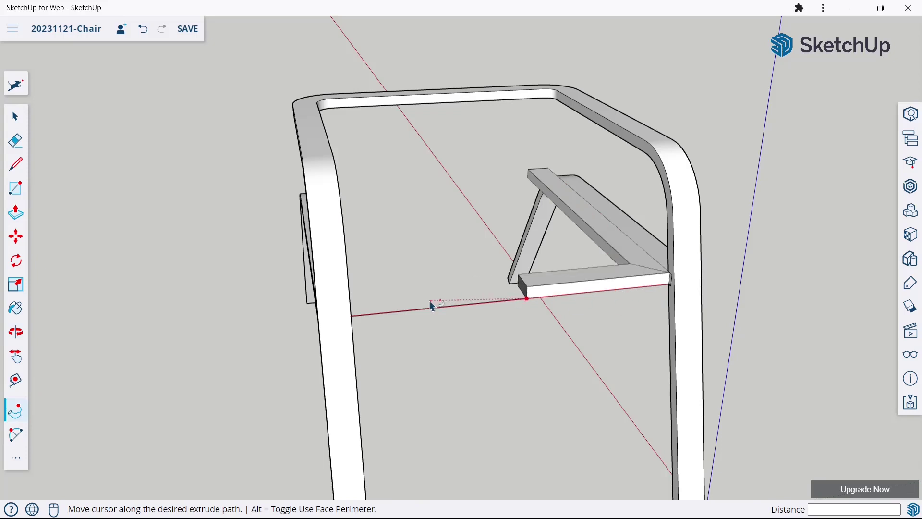
{"action": "mouse_move", "coordinate": [433, 305]}
{"action": "middle_mouse_down"}
{"action": "mouse_move", "coordinate": [287, 317]}
{"action": "mouse_move", "coordinate": [304, 237]}
{"action": "middle_mouse_up"}
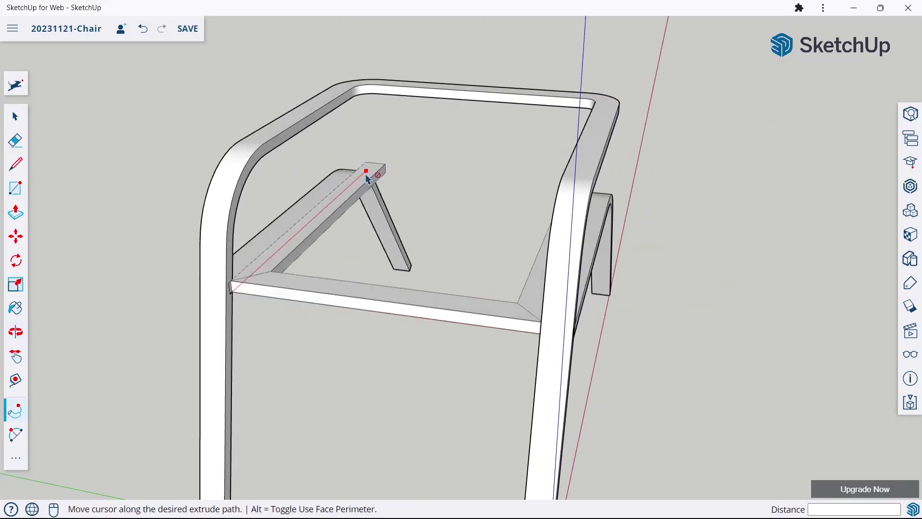
{"action": "left_click", "coordinate": [368, 179]}
{"action": "left_click", "coordinate": [13, 117]}
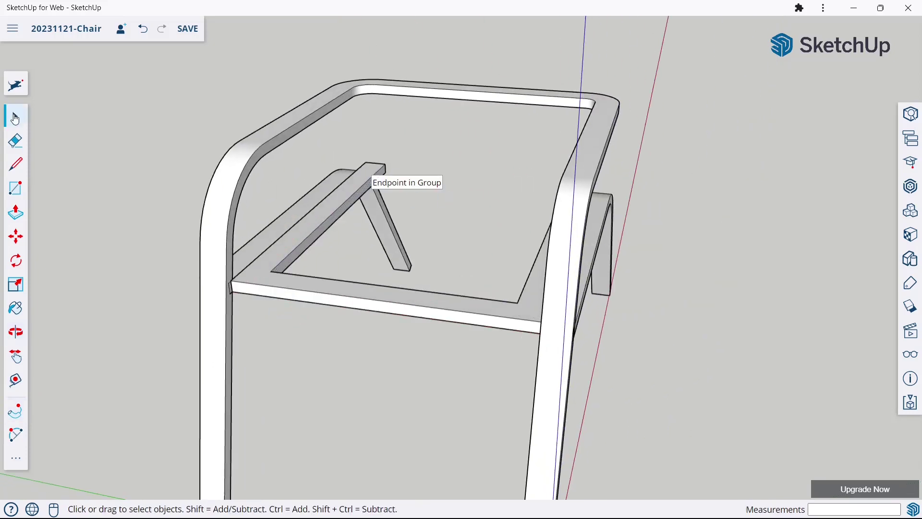
{"action": "mouse_move", "coordinate": [259, 185]}
{"action": "middle_mouse_down"}
{"action": "mouse_move", "coordinate": [492, 206]}
{"action": "mouse_move", "coordinate": [528, 130]}
{"action": "mouse_move", "coordinate": [524, 88]}
{"action": "mouse_move", "coordinate": [636, 243]}
{"action": "mouse_move", "coordinate": [634, 344]}
{"action": "mouse_move", "coordinate": [579, 244]}
{"action": "mouse_move", "coordinate": [673, 375]}
{"action": "mouse_move", "coordinate": [422, 268]}
{"action": "mouse_move", "coordinate": [539, 272]}
{"action": "mouse_move", "coordinate": [292, 236]}
{"action": "mouse_move", "coordinate": [490, 196]}
{"action": "mouse_move", "coordinate": [269, 216]}
{"action": "mouse_move", "coordinate": [208, 200]}
{"action": "middle_mouse_up"}
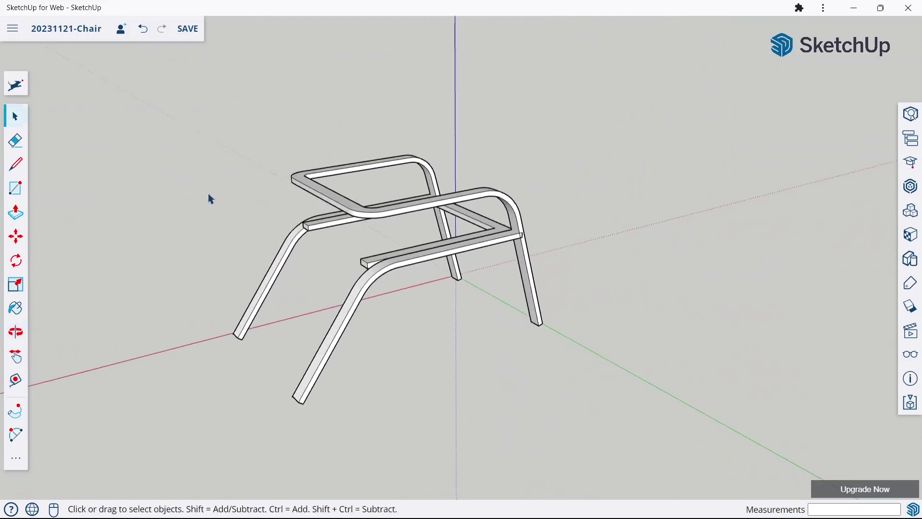
Step: Pull two rail bar end faces outward by 50 mm with Push/Pull
{"action": "scroll", "coordinate": [208, 200], "scroll_direction": "up", "scroll_amount": 2}
{"action": "left_click", "coordinate": [19, 218]}
{"action": "scroll", "coordinate": [323, 241], "scroll_direction": "up", "scroll_amount": 3}
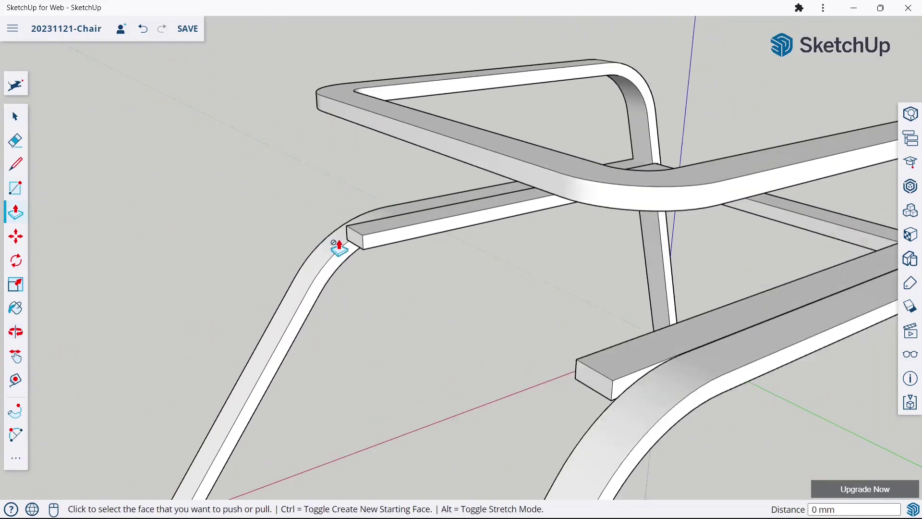
{"action": "scroll", "coordinate": [339, 243], "scroll_direction": "up", "scroll_amount": 2}
{"action": "left_click", "coordinate": [360, 241]}
{"action": "type", "text": "0"}
{"action": "key", "text": "Return"}
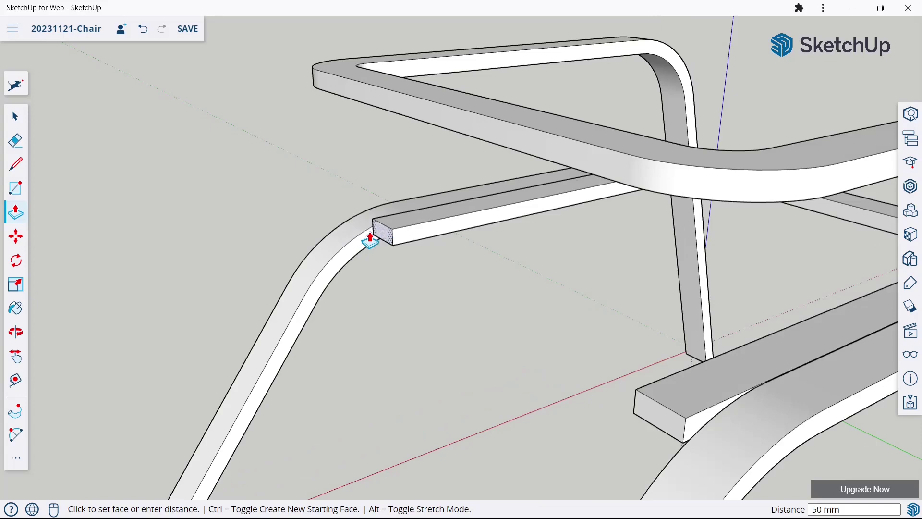
{"action": "scroll", "coordinate": [397, 269], "scroll_direction": "down", "scroll_amount": 3}
{"action": "scroll", "coordinate": [538, 353], "scroll_direction": "down", "scroll_amount": 2}
{"action": "left_click", "coordinate": [542, 347]}
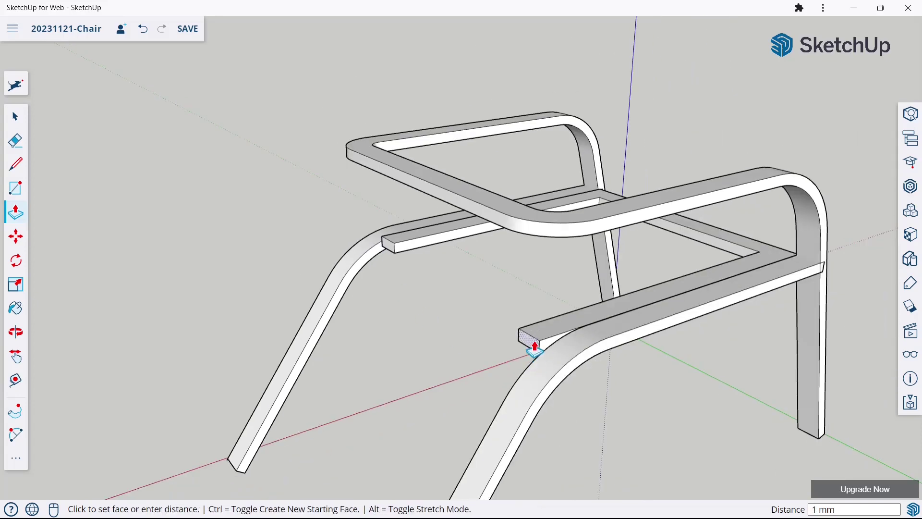
{"action": "type", "text": "50"}
{"action": "key", "text": "Return"}
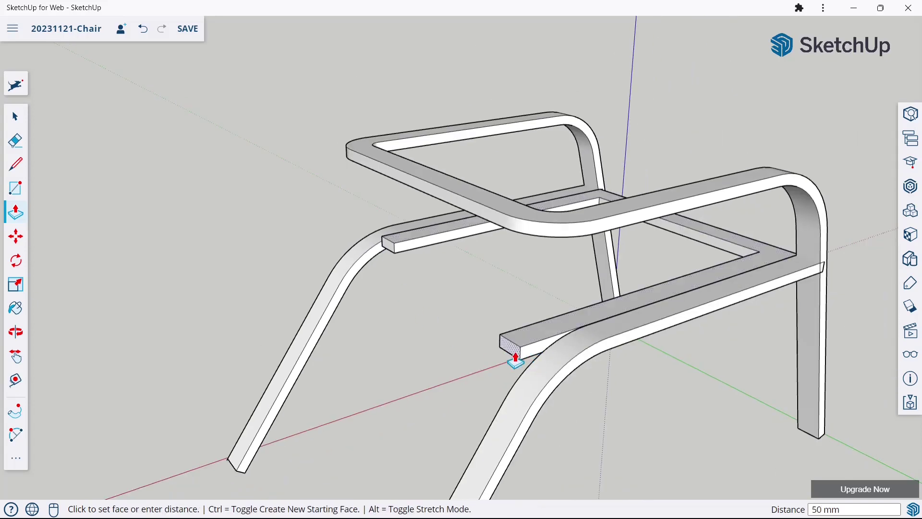
Step: Extend the right bar end by 50 mm, undoing a stray extension on the left end
{"action": "mouse_move", "coordinate": [498, 264]}
{"action": "middle_mouse_down"}
{"action": "mouse_move", "coordinate": [404, 261]}
{"action": "mouse_move", "coordinate": [579, 251]}
{"action": "middle_mouse_up"}
{"action": "left_click", "coordinate": [524, 342]}
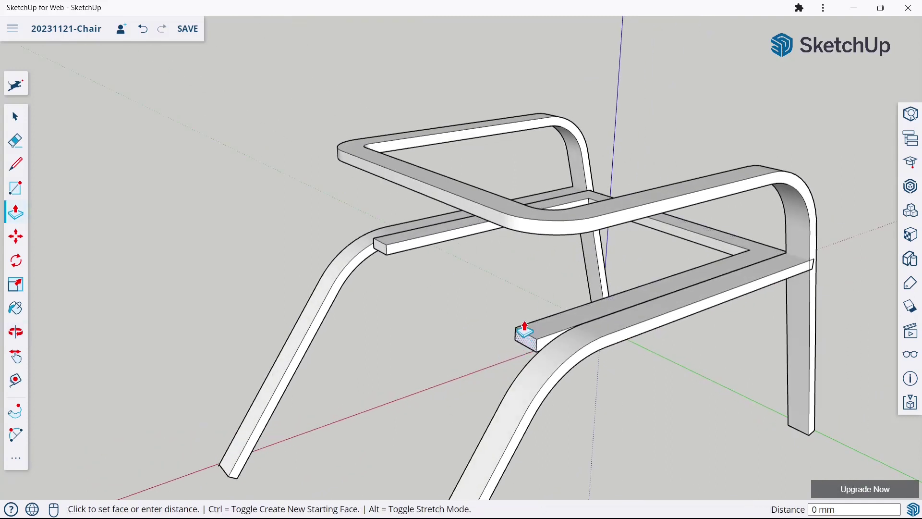
{"action": "left_click", "coordinate": [524, 329]}
{"action": "double_click", "coordinate": [521, 342]}
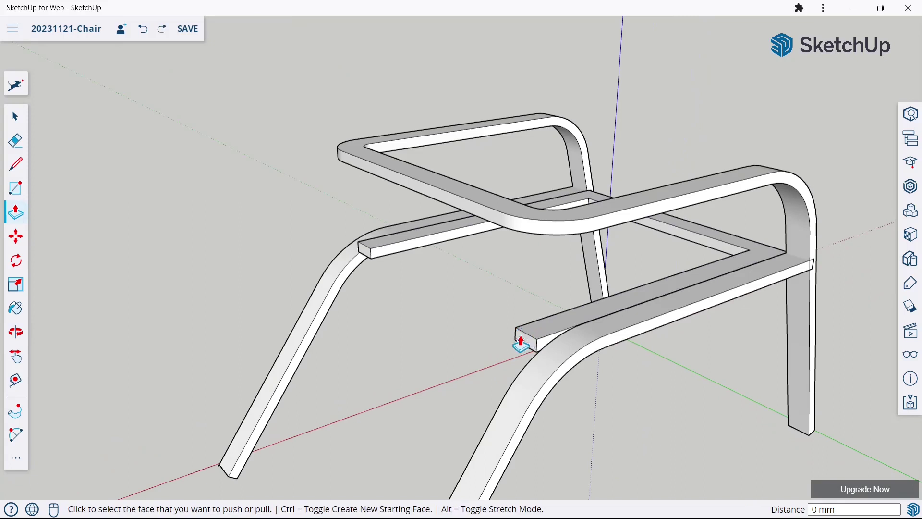
{"action": "key", "text": "ctrl+z"}
{"action": "left_click", "coordinate": [526, 354]}
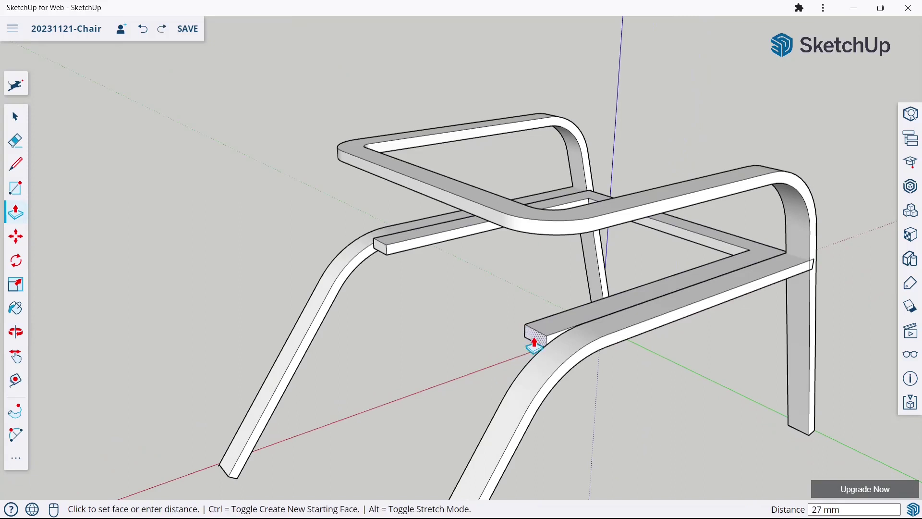
{"action": "key", "text": "Return"}
{"action": "mouse_move", "coordinate": [538, 283]}
{"action": "middle_mouse_down"}
{"action": "mouse_move", "coordinate": [433, 299]}
{"action": "mouse_move", "coordinate": [446, 298]}
{"action": "mouse_move", "coordinate": [428, 290]}
{"action": "mouse_move", "coordinate": [426, 262]}
{"action": "mouse_move", "coordinate": [222, 301]}
{"action": "mouse_move", "coordinate": [517, 220]}
{"action": "mouse_move", "coordinate": [376, 238]}
{"action": "middle_mouse_up"}
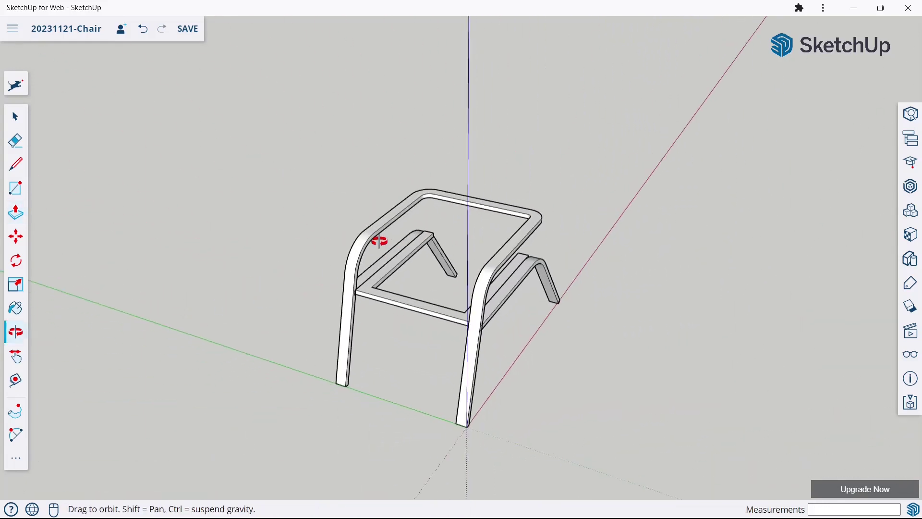
Step: Draw a 600 mm vertical edge up from the rear seat corner
{"action": "key", "text": "space"}
{"action": "middle_click_drag", "start_coordinate": [324, 134], "coordinate": [270, 271], "text": "shift"}
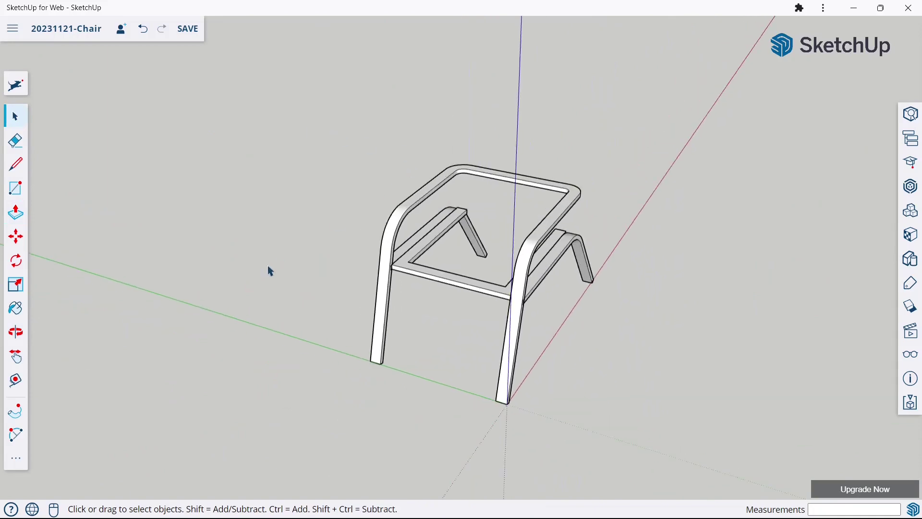
{"action": "mouse_move", "coordinate": [278, 233]}
{"action": "middle_mouse_down"}
{"action": "mouse_move", "coordinate": [268, 245]}
{"action": "mouse_move", "coordinate": [649, 264]}
{"action": "mouse_move", "coordinate": [456, 153]}
{"action": "middle_mouse_up"}
{"action": "scroll", "coordinate": [457, 154], "scroll_direction": "up", "scroll_amount": 2}
{"action": "left_click", "coordinate": [28, 170]}
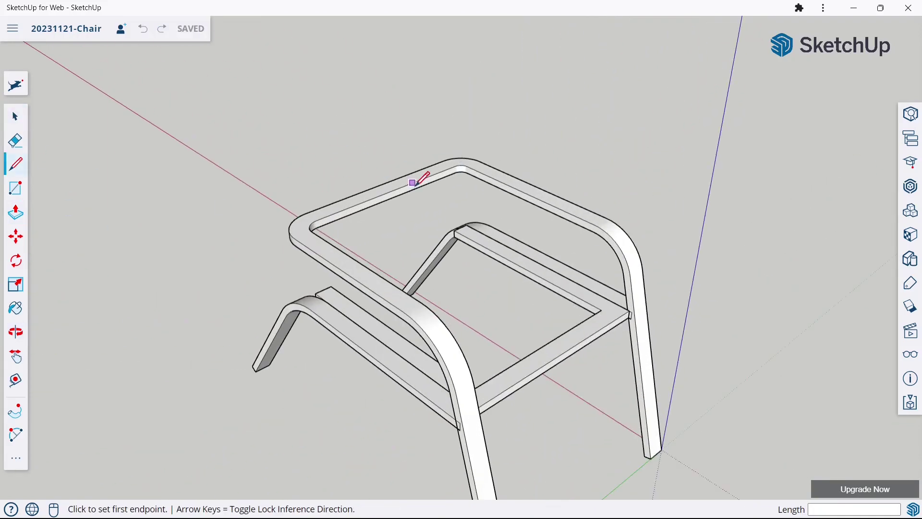
{"action": "mouse_move", "coordinate": [470, 229]}
{"action": "middle_mouse_down"}
{"action": "mouse_move", "coordinate": [449, 304]}
{"action": "mouse_move", "coordinate": [471, 207]}
{"action": "middle_mouse_up"}
{"action": "left_click", "coordinate": [471, 206]}
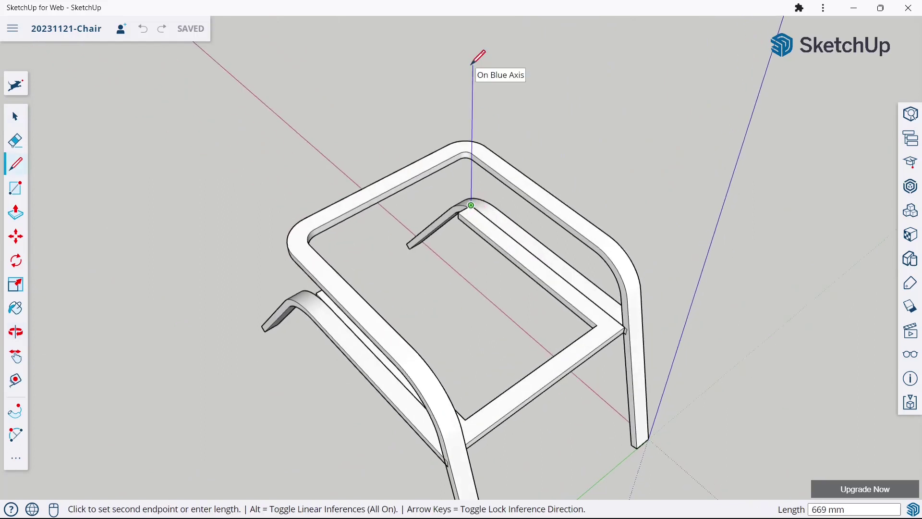
{"action": "key", "text": "Return"}
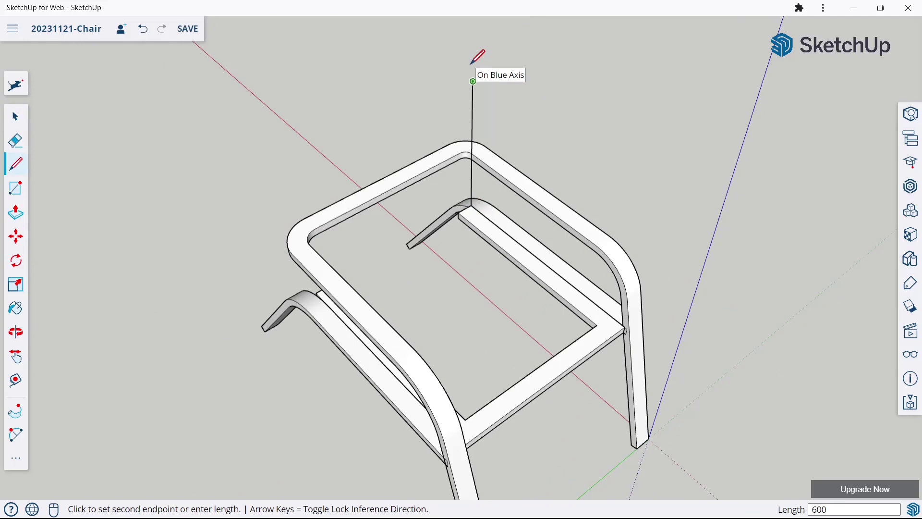
Step: Draw a second 600 mm vertical edge at the other rear corner and join their tops
{"action": "mouse_move", "coordinate": [417, 130]}
{"action": "middle_mouse_down"}
{"action": "mouse_move", "coordinate": [354, 179]}
{"action": "mouse_move", "coordinate": [378, 150]}
{"action": "mouse_move", "coordinate": [390, 201]}
{"action": "middle_mouse_up"}
{"action": "left_click", "coordinate": [391, 201]}
{"action": "scroll", "coordinate": [389, 202], "scroll_direction": "down", "scroll_amount": 3}
{"action": "type", "text": "6"}
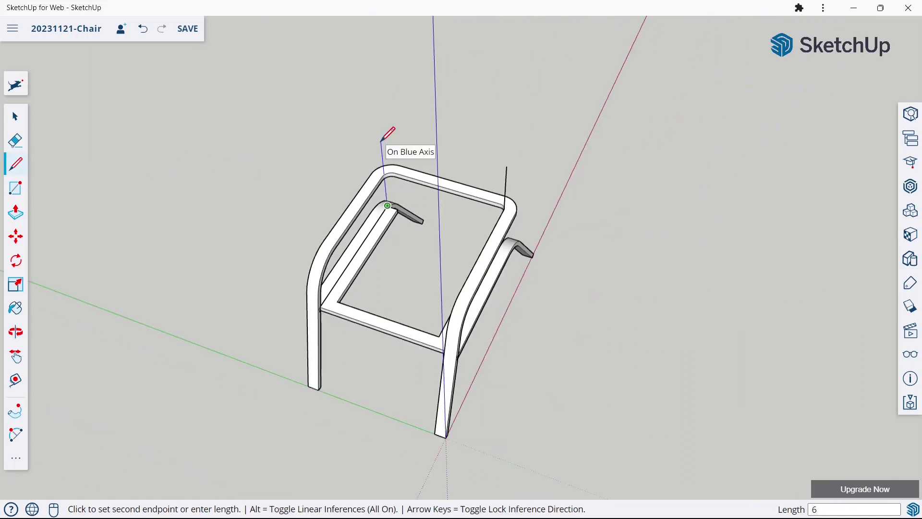
{"action": "type", "text": "00"}
{"action": "key", "text": "Return"}
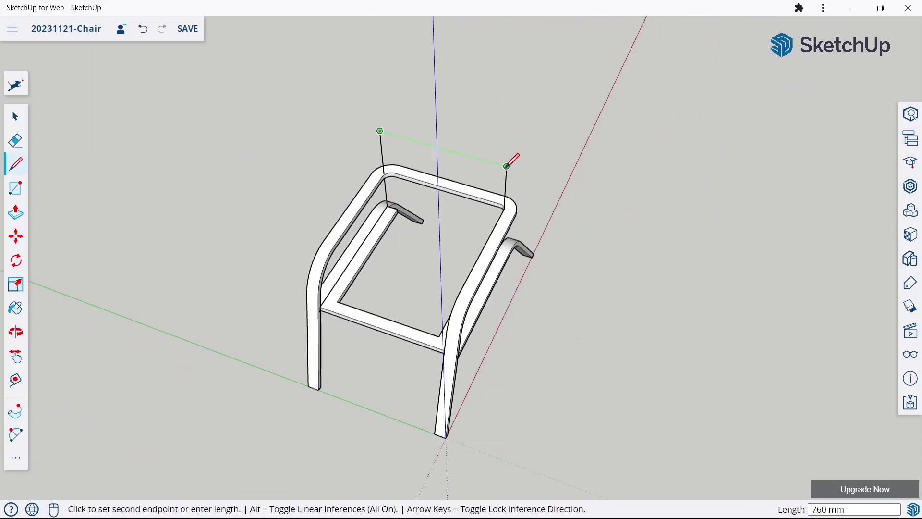
{"action": "left_click", "coordinate": [506, 166]}
{"action": "middle_click_drag", "start_coordinate": [431, 239], "coordinate": [578, 109]}
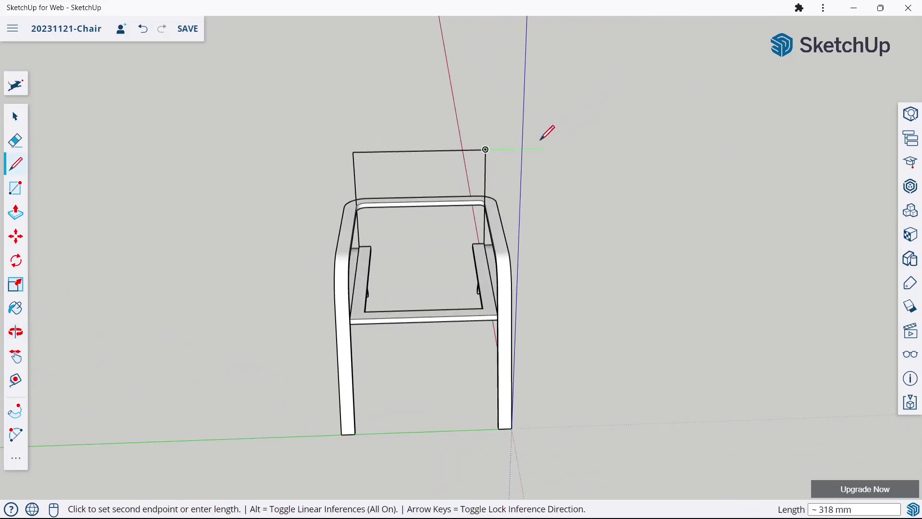
{"action": "key", "text": "Escape"}
Step: Round the backrest outline's top-right and top-left corners with 2-Point Arcs
{"action": "scroll", "coordinate": [548, 132], "scroll_direction": "up", "scroll_amount": 2}
{"action": "scroll", "coordinate": [514, 148], "scroll_direction": "up", "scroll_amount": 2}
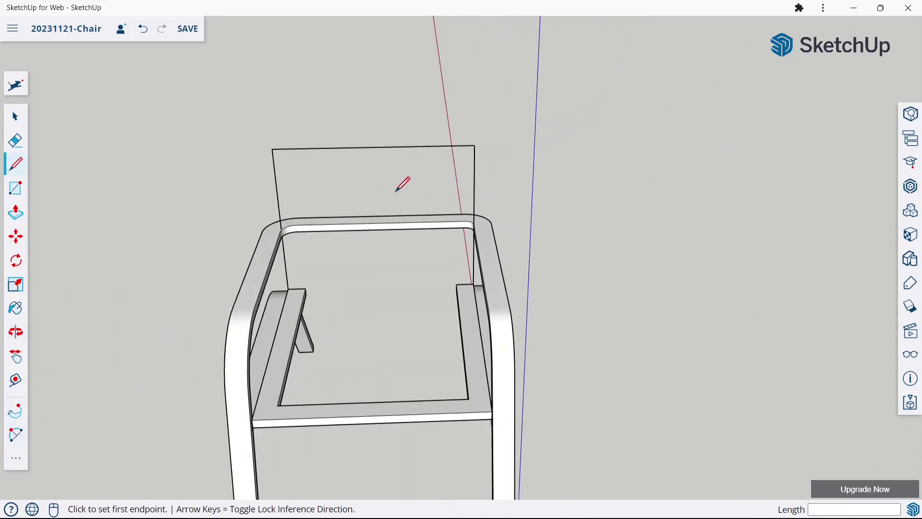
{"action": "scroll", "coordinate": [395, 190], "scroll_direction": "up", "scroll_amount": 2}
{"action": "left_click", "coordinate": [480, 131]}
{"action": "key", "text": "Escape"}
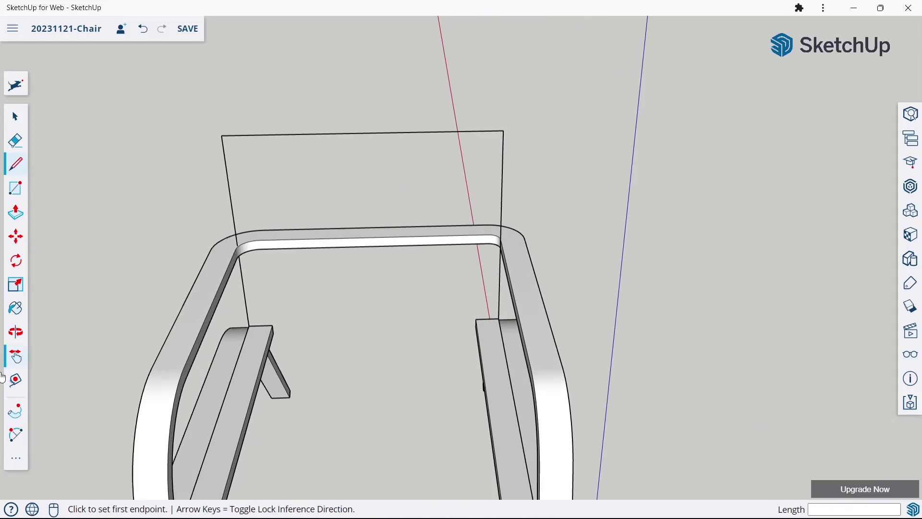
{"action": "left_click", "coordinate": [10, 438]}
{"action": "left_click", "coordinate": [475, 131]}
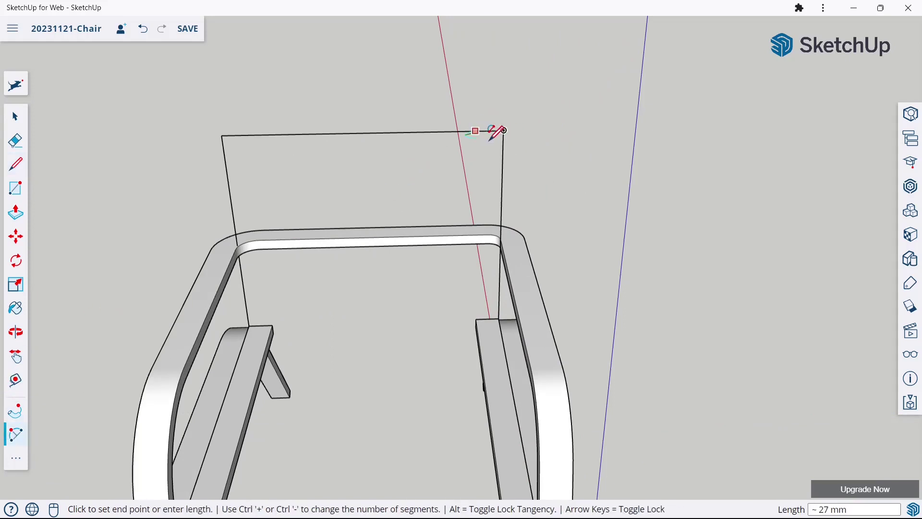
{"action": "left_click", "coordinate": [502, 157]}
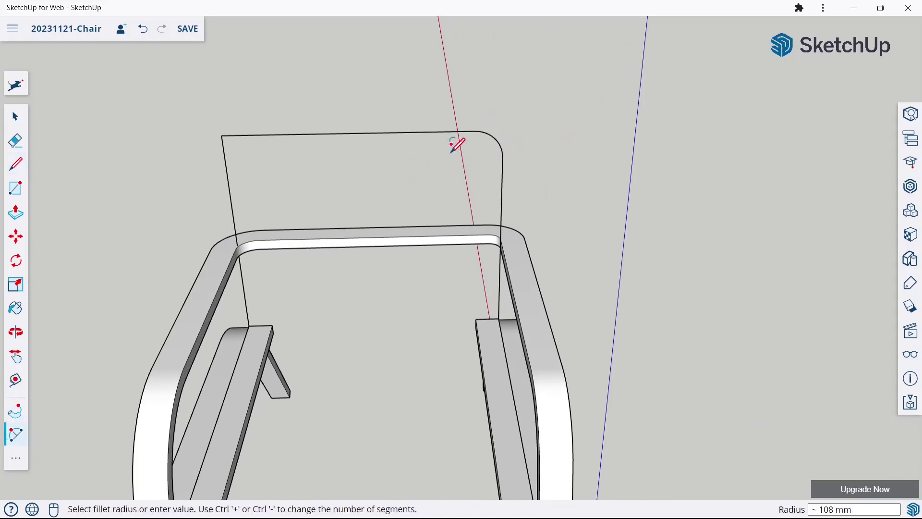
{"action": "left_click", "coordinate": [249, 135]}
{"action": "left_click", "coordinate": [226, 159]}
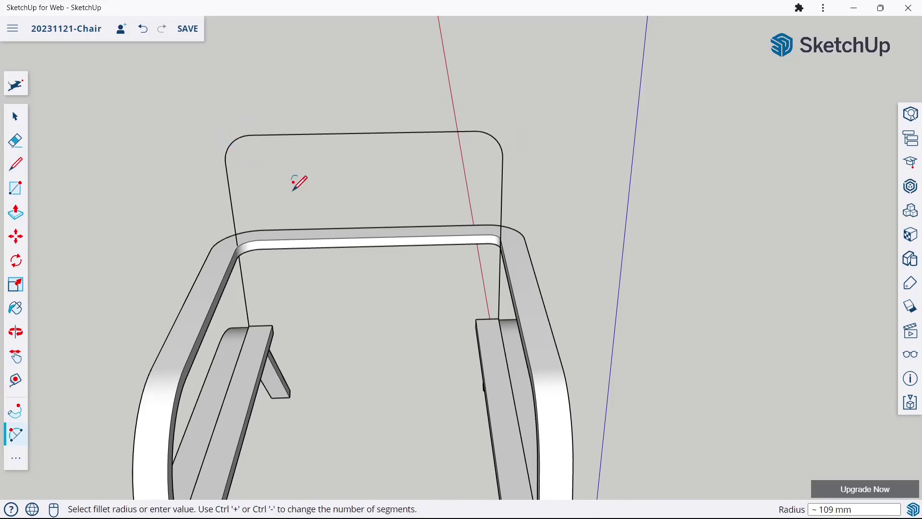
{"action": "mouse_move", "coordinate": [448, 166]}
{"action": "middle_mouse_down"}
{"action": "mouse_move", "coordinate": [456, 233]}
{"action": "mouse_move", "coordinate": [474, 221]}
{"action": "mouse_move", "coordinate": [116, 325]}
{"action": "middle_mouse_up"}
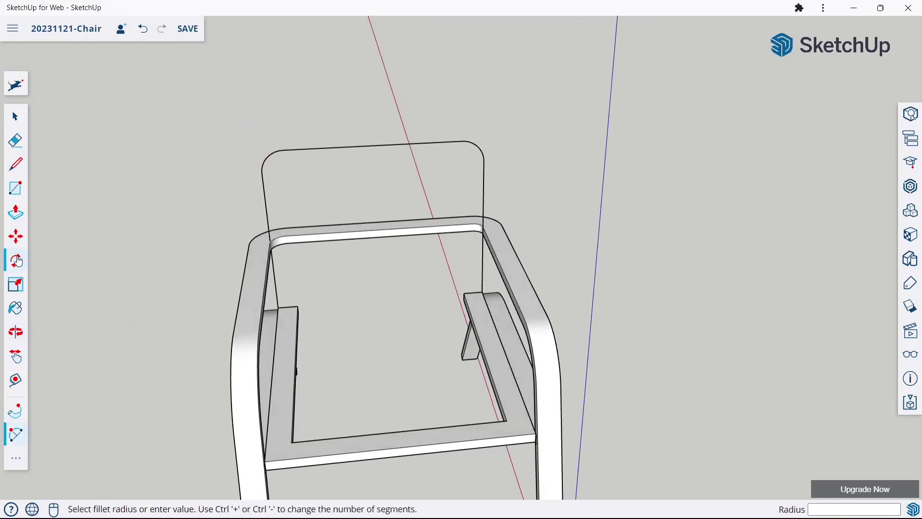
Step: Draw a 70×30 mm rectangular profile at the base of the backrest outline
{"action": "left_click", "coordinate": [24, 196]}
{"action": "scroll", "coordinate": [406, 253], "scroll_direction": "up", "scroll_amount": 3}
{"action": "scroll", "coordinate": [458, 274], "scroll_direction": "up", "scroll_amount": 5}
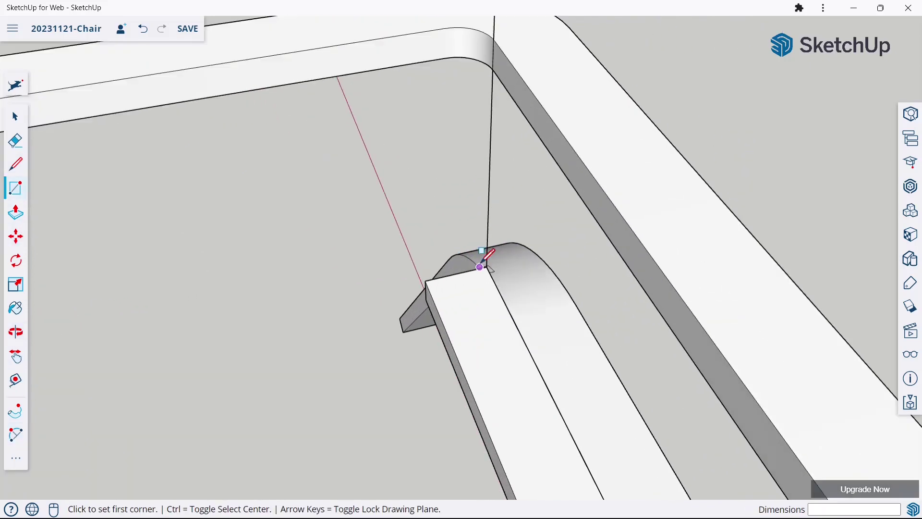
{"action": "left_click", "coordinate": [487, 266]}
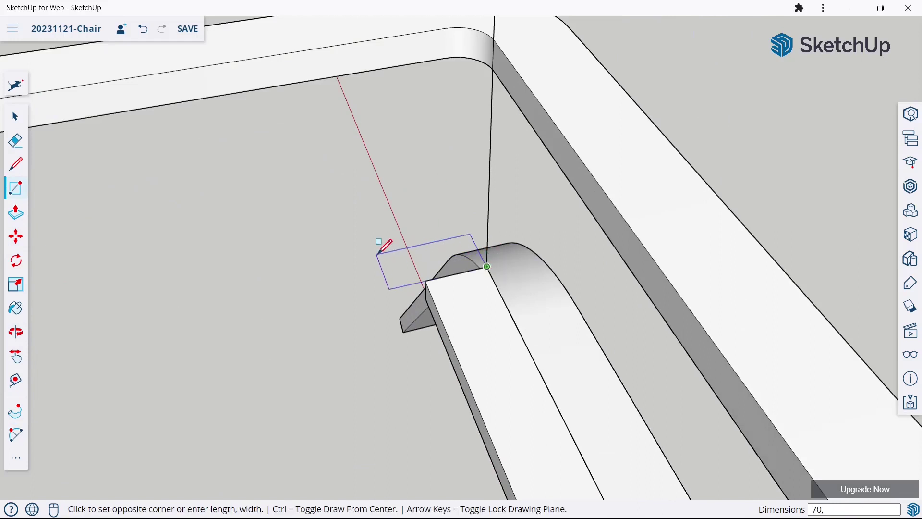
{"action": "key", "text": "Return"}
{"action": "scroll", "coordinate": [384, 247], "scroll_direction": "down", "scroll_amount": 3}
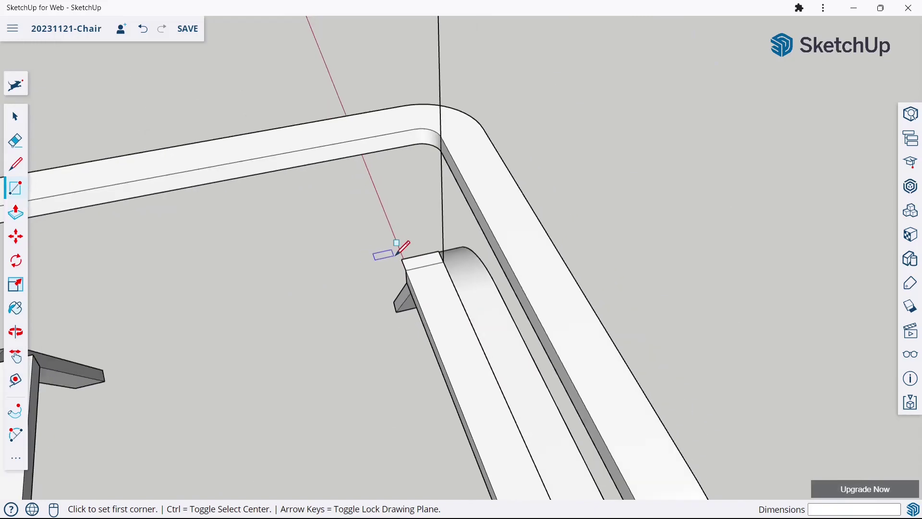
{"action": "scroll", "coordinate": [391, 251], "scroll_direction": "down", "scroll_amount": 3}
{"action": "scroll", "coordinate": [638, 251], "scroll_direction": "down", "scroll_amount": 1}
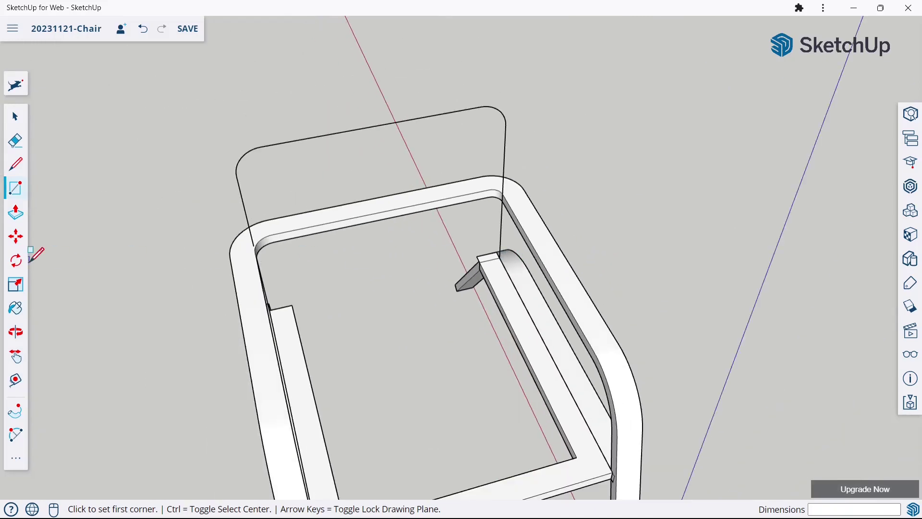
Step: Sweep the profile up and around the backrest outline with Follow Me, retrying once
{"action": "left_click", "coordinate": [14, 410]}
{"action": "middle_click_drag", "start_coordinate": [484, 278], "coordinate": [492, 272]}
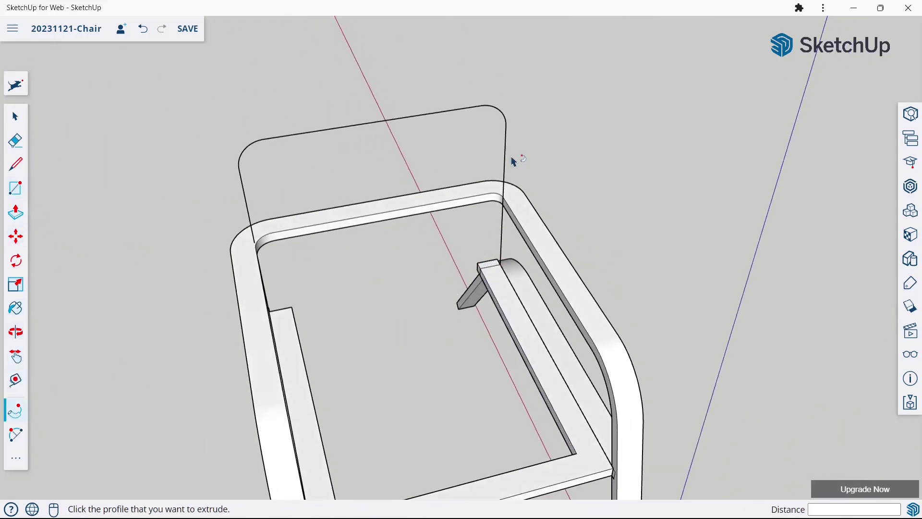
{"action": "left_click", "coordinate": [491, 267]}
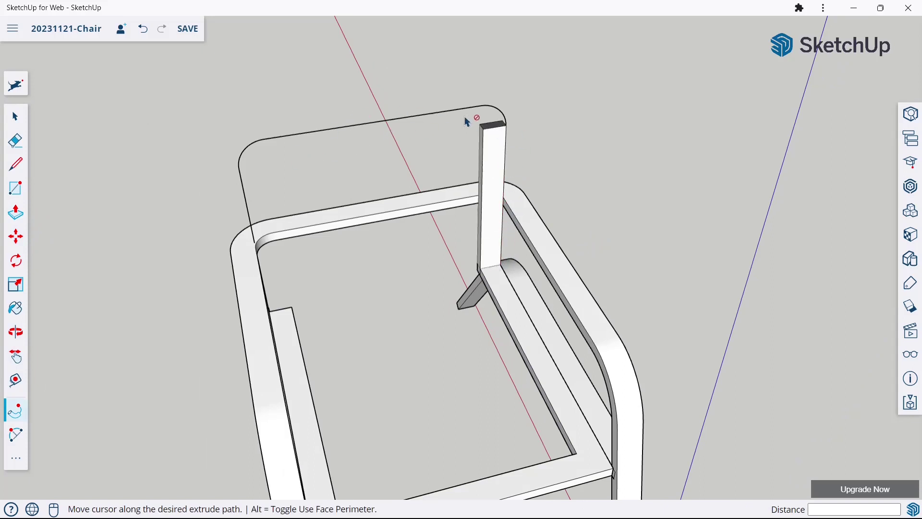
{"action": "key", "text": "Escape"}
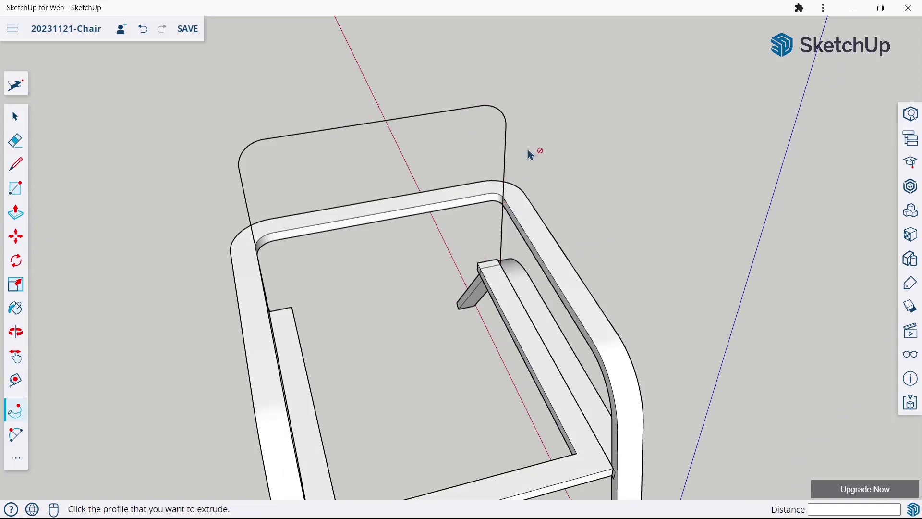
{"action": "left_click", "coordinate": [494, 267]}
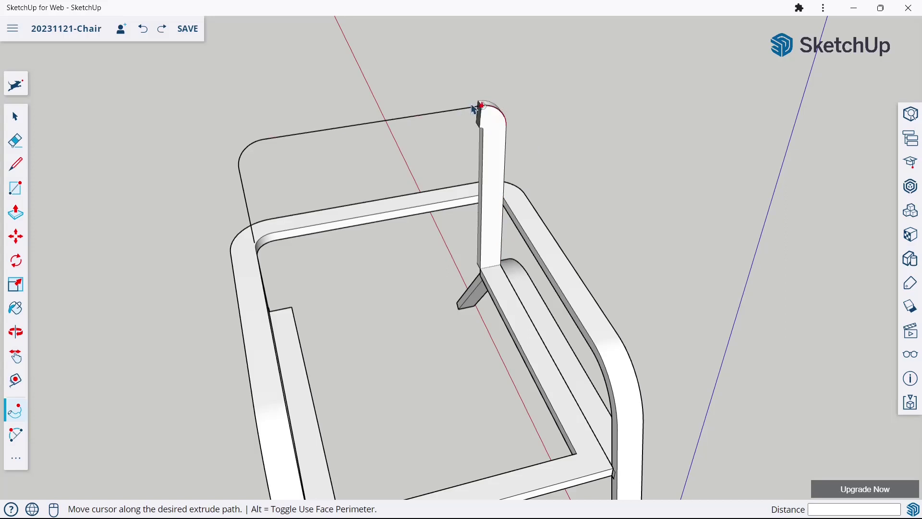
{"action": "mouse_move", "coordinate": [223, 176]}
{"action": "middle_mouse_down"}
{"action": "mouse_move", "coordinate": [111, 113]}
{"action": "mouse_move", "coordinate": [278, 117]}
{"action": "middle_mouse_up"}
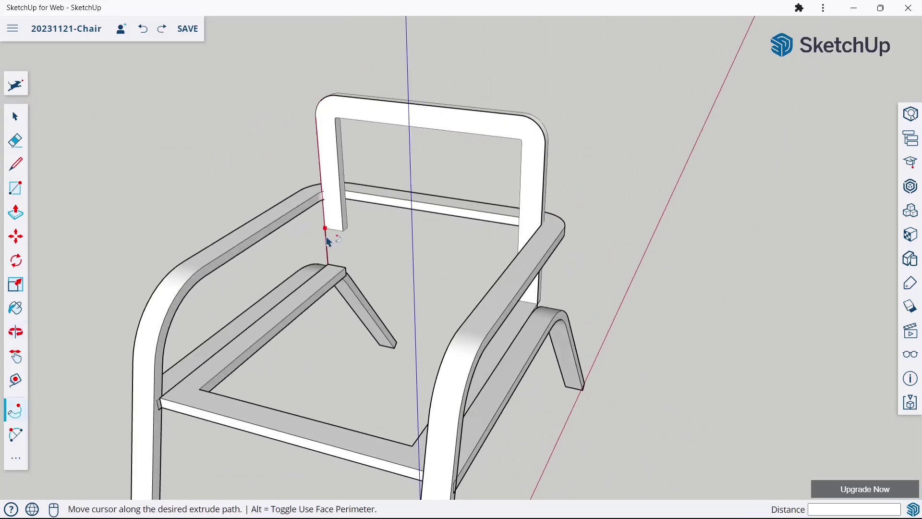
{"action": "left_click", "coordinate": [332, 265]}
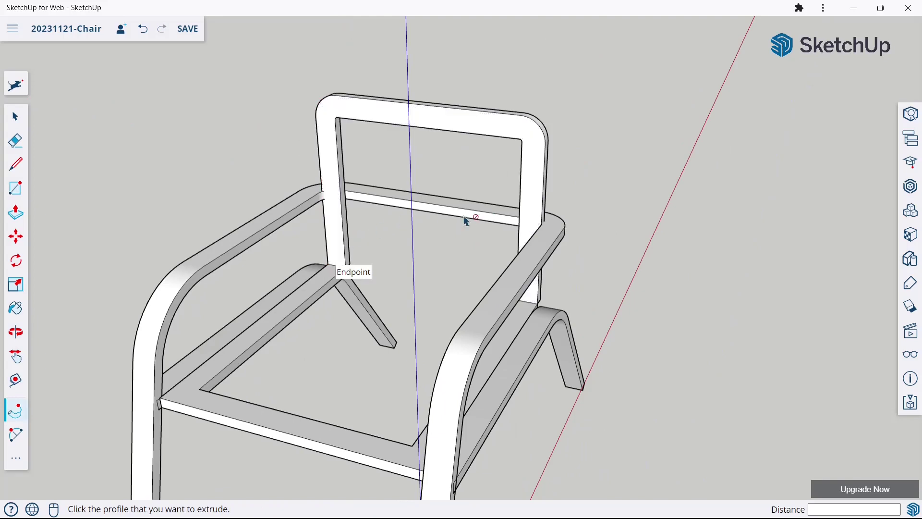
{"action": "key", "text": "space"}
{"action": "mouse_move", "coordinate": [239, 226]}
{"action": "middle_mouse_down"}
{"action": "mouse_move", "coordinate": [522, 195]}
{"action": "mouse_move", "coordinate": [510, 219]}
{"action": "mouse_move", "coordinate": [274, 329]}
{"action": "mouse_move", "coordinate": [578, 274]}
{"action": "mouse_move", "coordinate": [361, 374]}
{"action": "middle_mouse_up"}
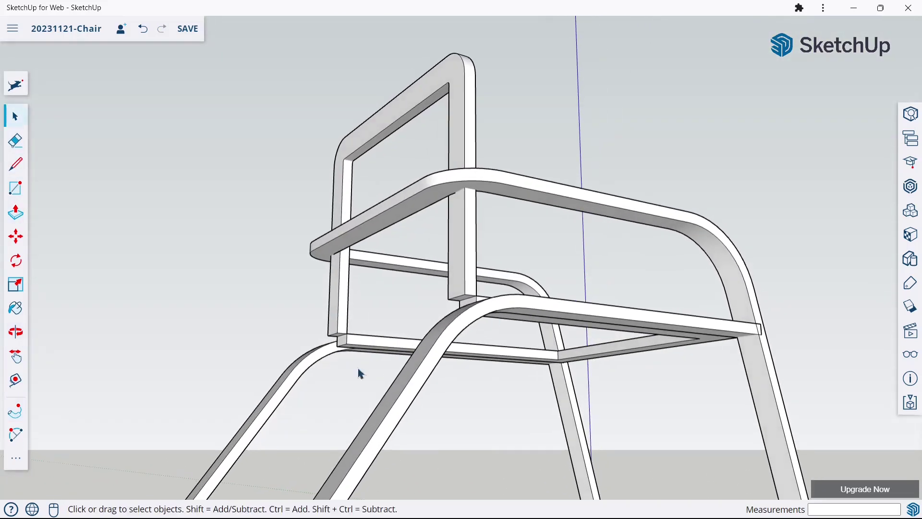
Step: Extend the right backrest post's bottom face down by 30 mm with Push/Pull
{"action": "left_click", "coordinate": [26, 225]}
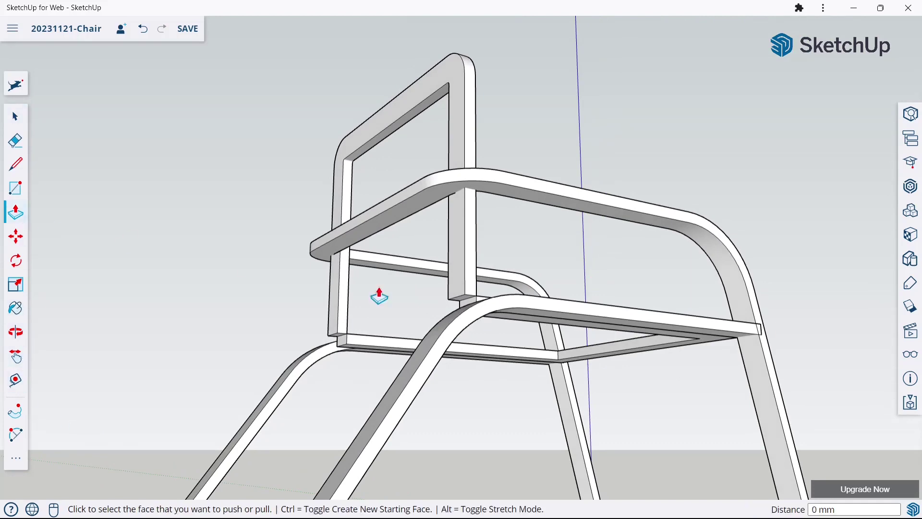
{"action": "scroll", "coordinate": [433, 300], "scroll_direction": "up", "scroll_amount": 3}
{"action": "middle_click_drag", "start_coordinate": [472, 306], "coordinate": [561, 323]}
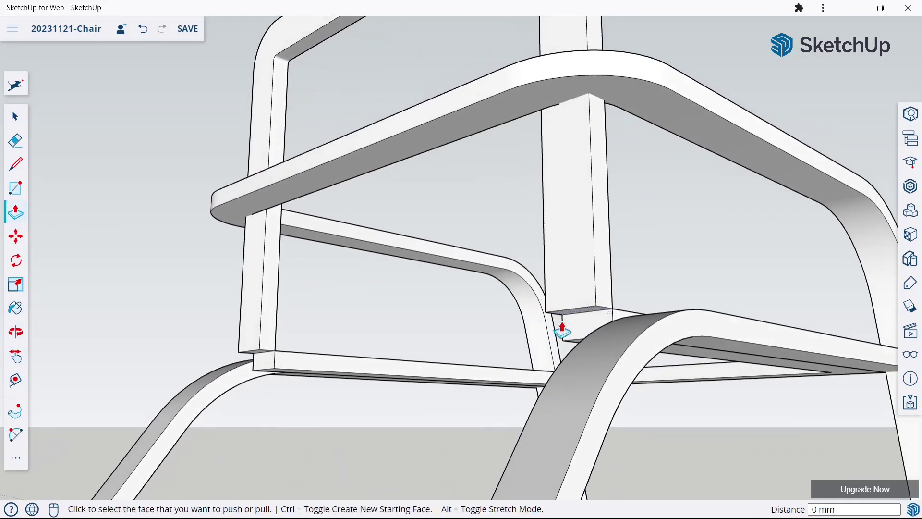
{"action": "left_click", "coordinate": [564, 327]}
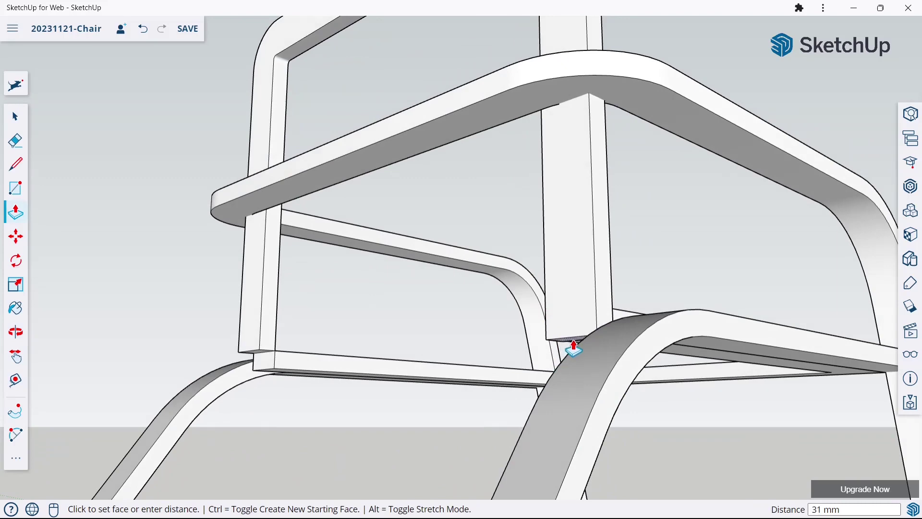
{"action": "middle_click_drag", "start_coordinate": [573, 349], "coordinate": [595, 323]}
{"action": "scroll", "coordinate": [620, 332], "scroll_direction": "up", "scroll_amount": 3}
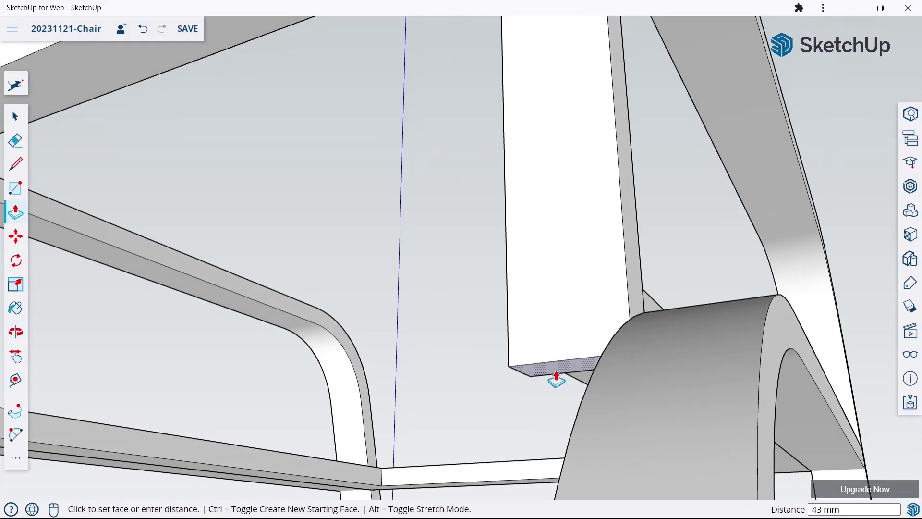
{"action": "left_click", "coordinate": [596, 350]}
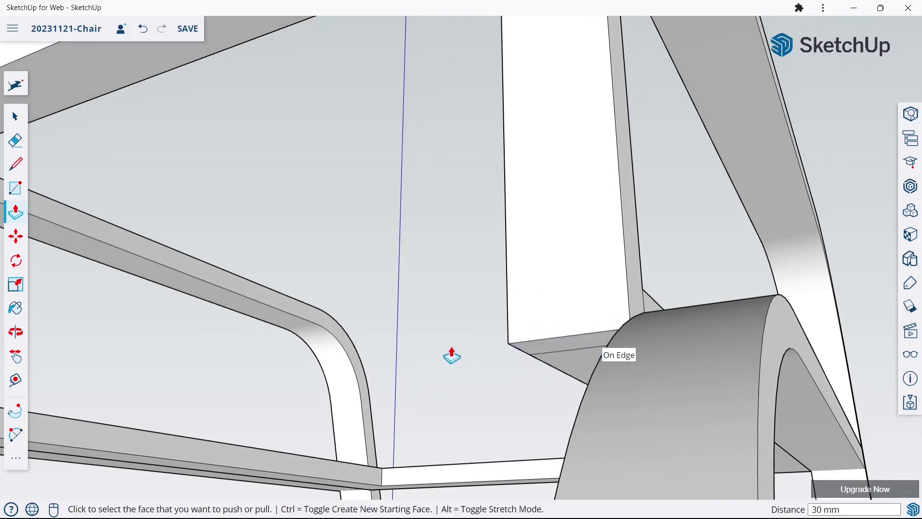
{"action": "scroll", "coordinate": [513, 303], "scroll_direction": "down", "scroll_amount": 3}
{"action": "scroll", "coordinate": [216, 371], "scroll_direction": "up", "scroll_amount": 3}
Step: Extend the left post's bottom face likewise, then orbit out to view the whole chair
{"action": "left_click", "coordinate": [139, 367]}
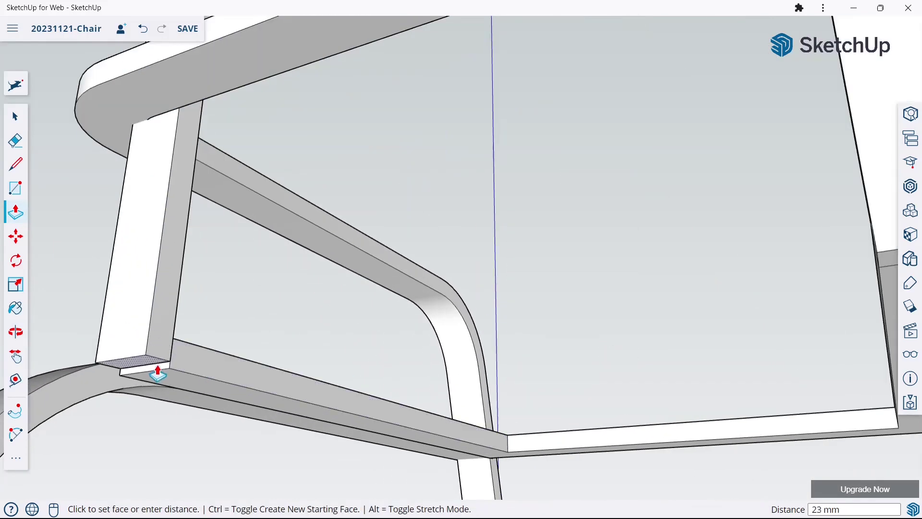
{"action": "left_click", "coordinate": [164, 377]}
{"action": "scroll", "coordinate": [264, 313], "scroll_direction": "down", "scroll_amount": 3}
{"action": "scroll", "coordinate": [471, 302], "scroll_direction": "down", "scroll_amount": 3}
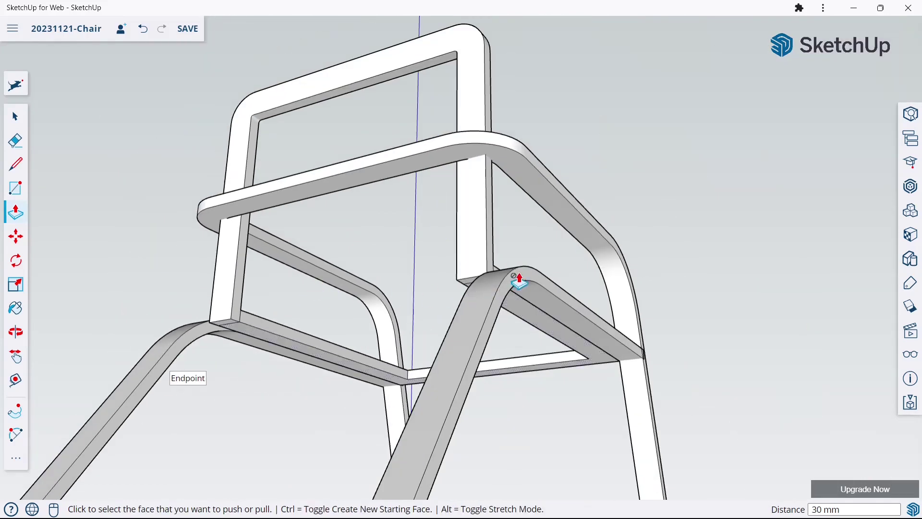
{"action": "key", "text": "o"}
{"action": "mouse_move", "coordinate": [634, 328]}
{"action": "middle_mouse_down"}
{"action": "mouse_move", "coordinate": [659, 309]}
{"action": "mouse_move", "coordinate": [470, 354]}
{"action": "mouse_move", "coordinate": [568, 334]}
{"action": "mouse_move", "coordinate": [571, 308]}
{"action": "mouse_move", "coordinate": [443, 242]}
{"action": "mouse_move", "coordinate": [521, 305]}
{"action": "mouse_move", "coordinate": [480, 288]}
{"action": "middle_mouse_up"}
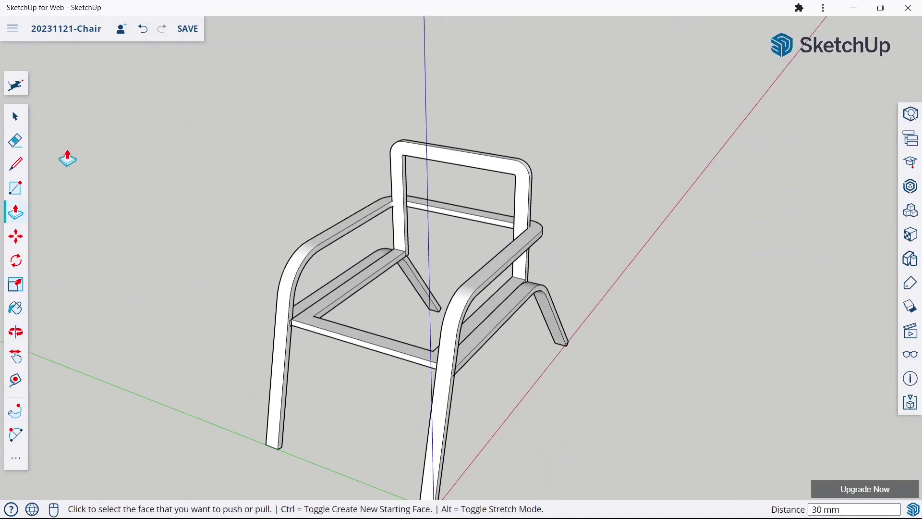
{"action": "left_click", "coordinate": [25, 123]}
{"action": "middle_click_drag", "start_coordinate": [393, 113], "coordinate": [271, 188]}
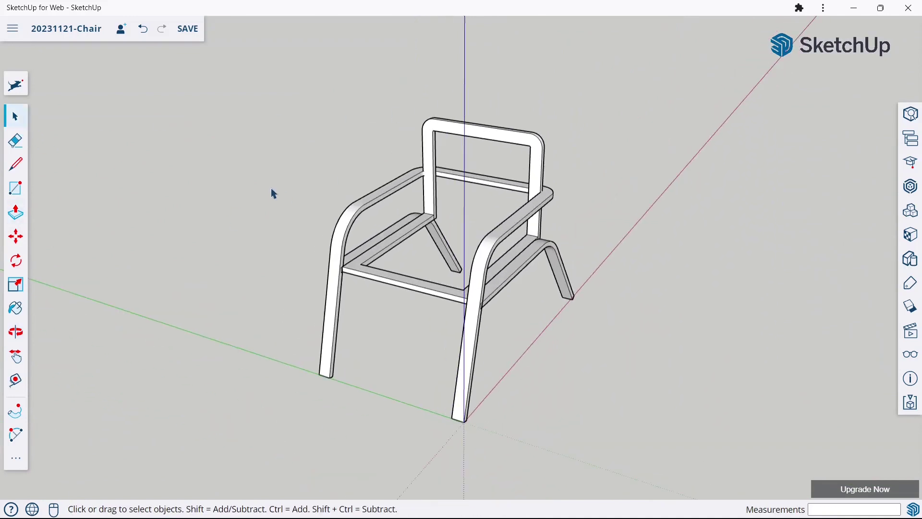
Step: Save the model and draw a 70 × 30 mm slat outline on the rear rail's inner face
{"action": "key", "text": "ctrl+s"}
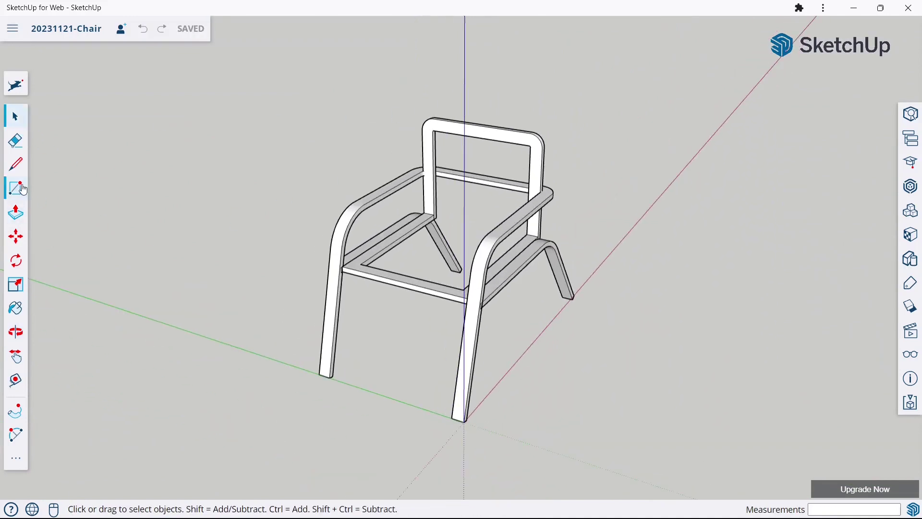
{"action": "left_click", "coordinate": [15, 188]}
{"action": "scroll", "coordinate": [381, 252], "scroll_direction": "up", "scroll_amount": 3}
{"action": "middle_click_drag", "start_coordinate": [381, 251], "coordinate": [336, 319]}
{"action": "scroll", "coordinate": [364, 253], "scroll_direction": "up", "scroll_amount": 5}
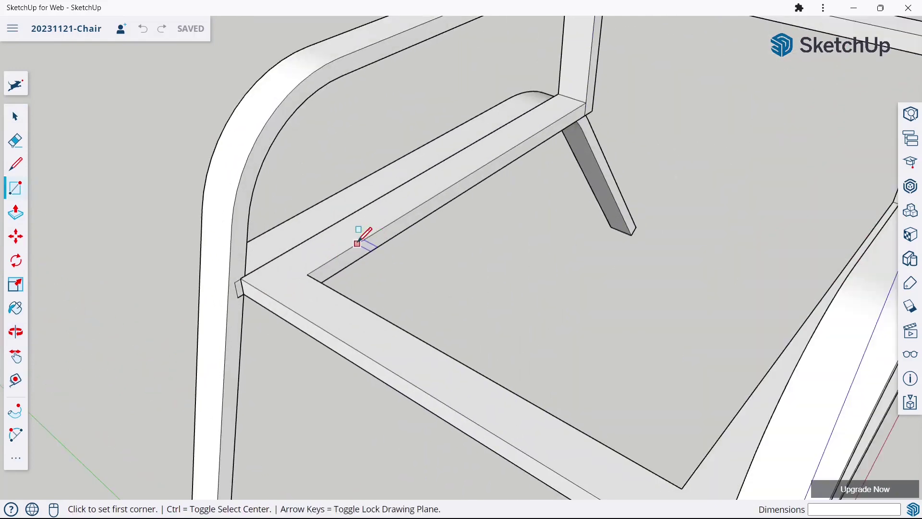
{"action": "left_click", "coordinate": [357, 244]}
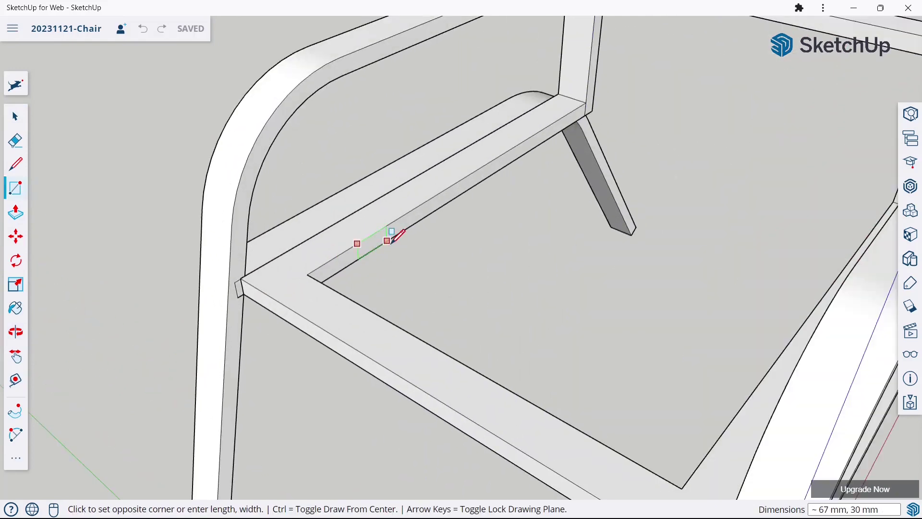
{"action": "type", "text": "70,3"}
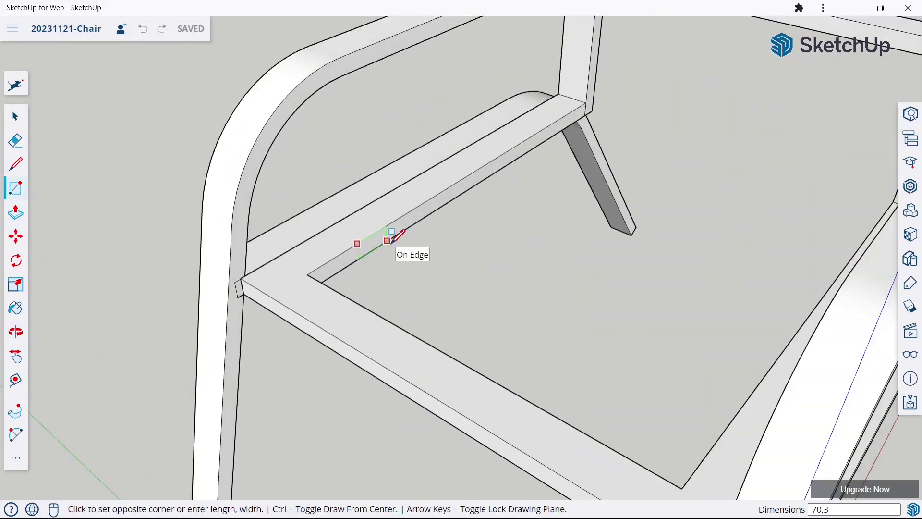
{"action": "key", "text": "Return"}
Step: Draw two more 70 × 30 mm slat outlines further along the rear seat rail
{"action": "scroll", "coordinate": [400, 206], "scroll_direction": "down", "scroll_amount": 5}
{"action": "scroll", "coordinate": [422, 185], "scroll_direction": "up", "scroll_amount": 5}
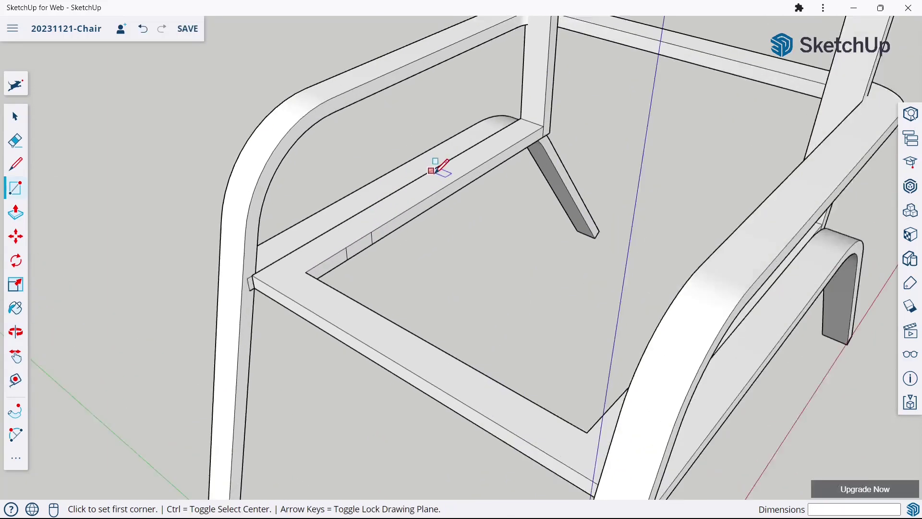
{"action": "middle_click_drag", "start_coordinate": [432, 212], "coordinate": [411, 192]}
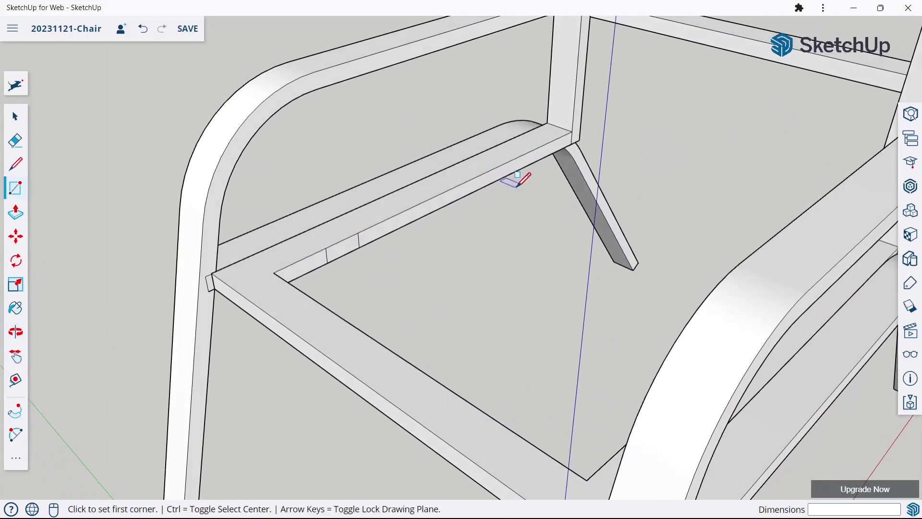
{"action": "middle_click_drag", "start_coordinate": [518, 186], "coordinate": [465, 198]}
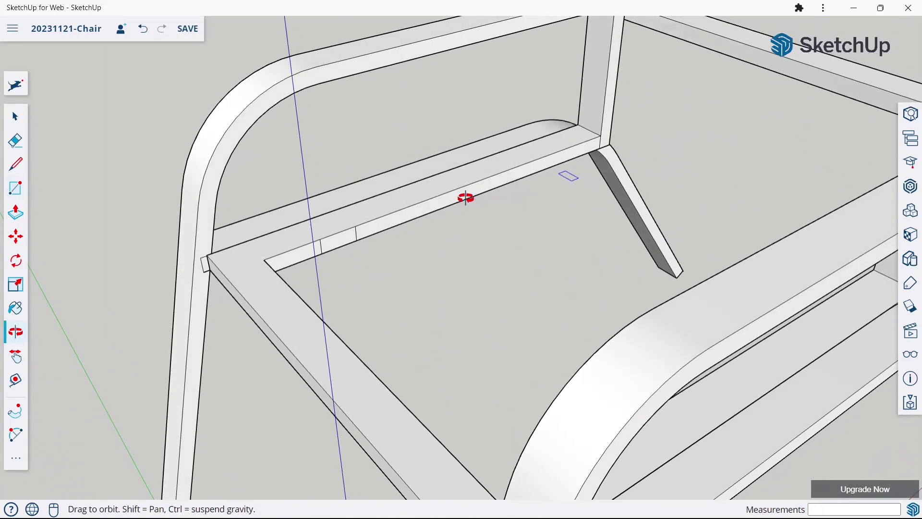
{"action": "left_click", "coordinate": [526, 163]}
{"action": "type", "text": "70,3"}
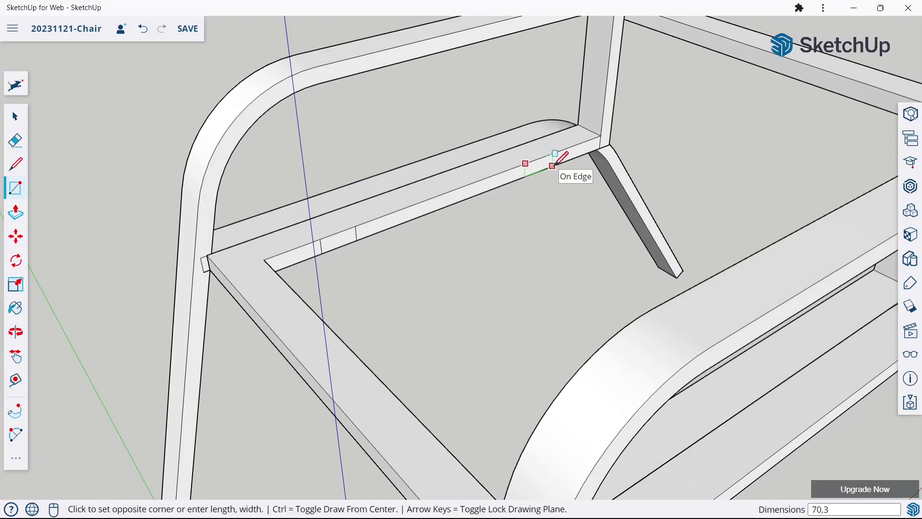
{"action": "type", "text": "0"}
{"action": "key", "text": "Return"}
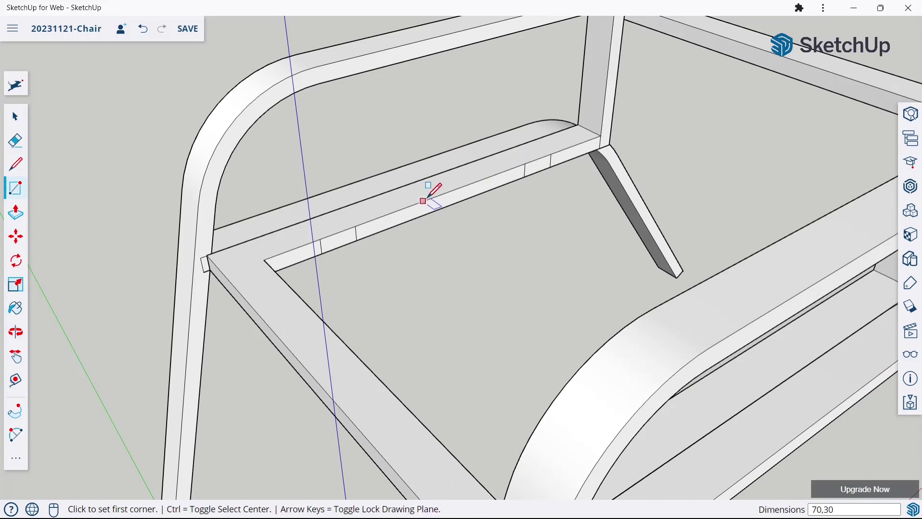
{"action": "left_click", "coordinate": [431, 198]}
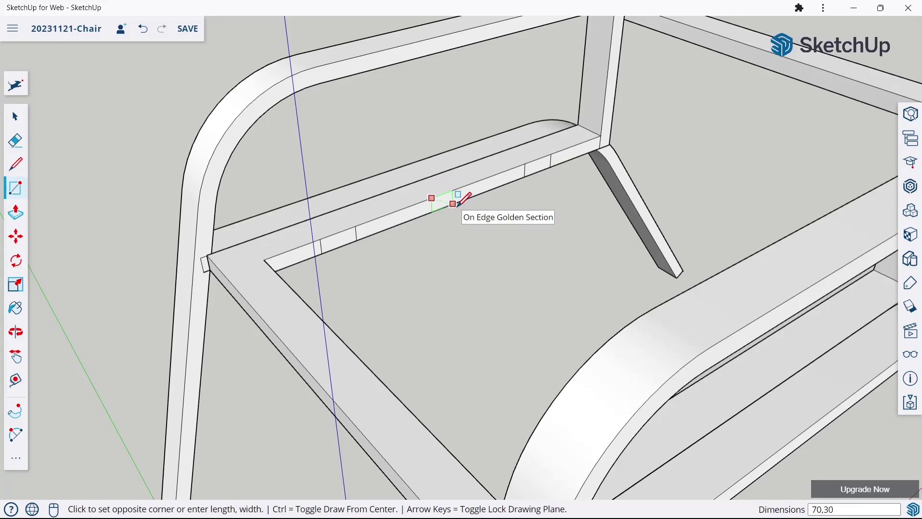
{"action": "left_click", "coordinate": [461, 200]}
Step: Push/pull the first slat outline 620 mm across the seat
{"action": "left_click", "coordinate": [15, 212]}
{"action": "scroll", "coordinate": [243, 210], "scroll_direction": "down", "scroll_amount": 3}
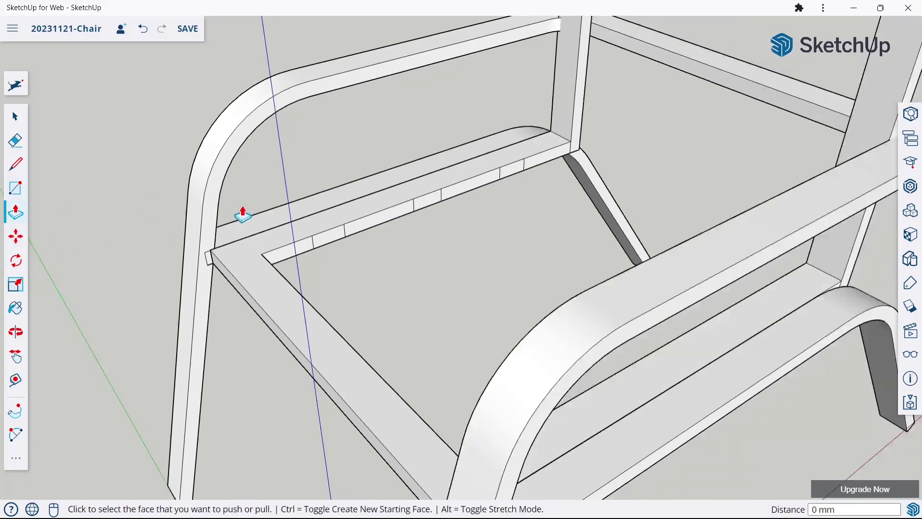
{"action": "mouse_move", "coordinate": [243, 210]}
{"action": "middle_mouse_down"}
{"action": "mouse_move", "coordinate": [451, 265]}
{"action": "mouse_move", "coordinate": [315, 311]}
{"action": "middle_mouse_up"}
{"action": "left_click", "coordinate": [277, 304]}
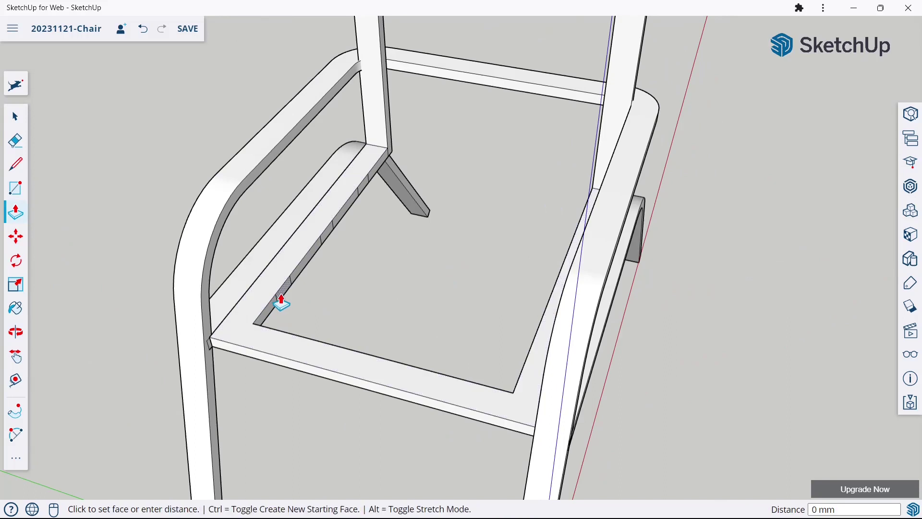
{"action": "left_click", "coordinate": [536, 333]}
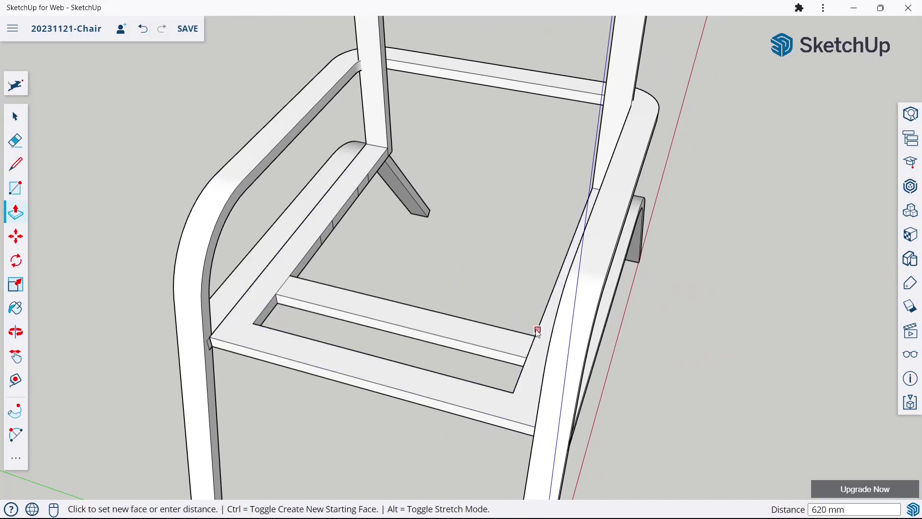
{"action": "left_click", "coordinate": [536, 333]}
Step: Pull the second and third slat outlines 620 mm across to the front rail
{"action": "left_click", "coordinate": [334, 239]}
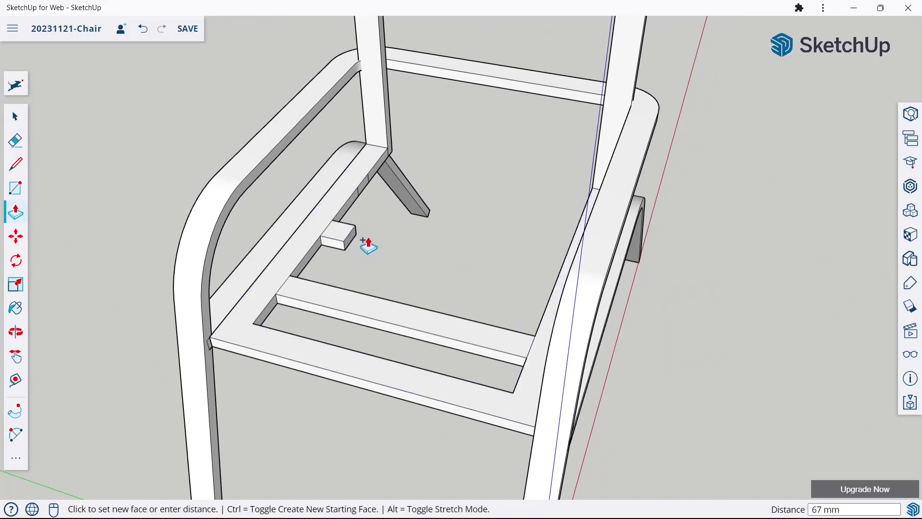
{"action": "left_click", "coordinate": [555, 281]}
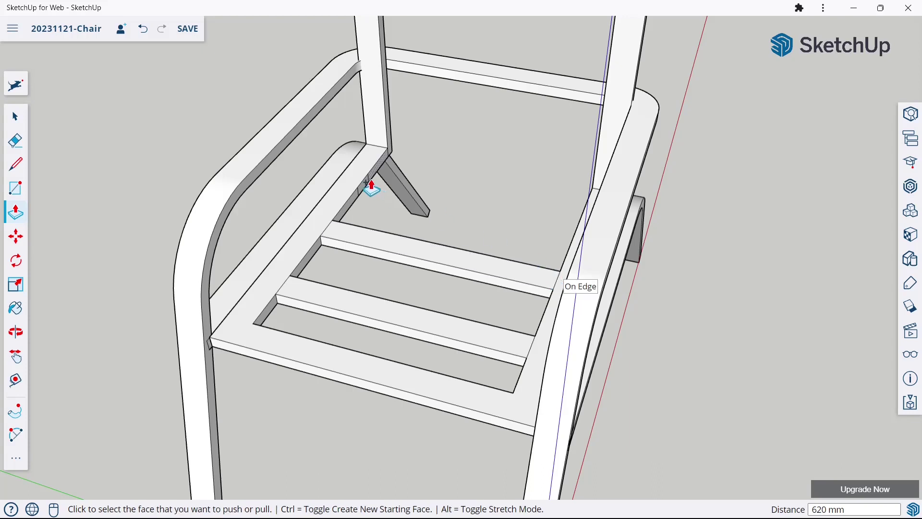
{"action": "left_click", "coordinate": [371, 189]}
{"action": "left_click", "coordinate": [369, 189]}
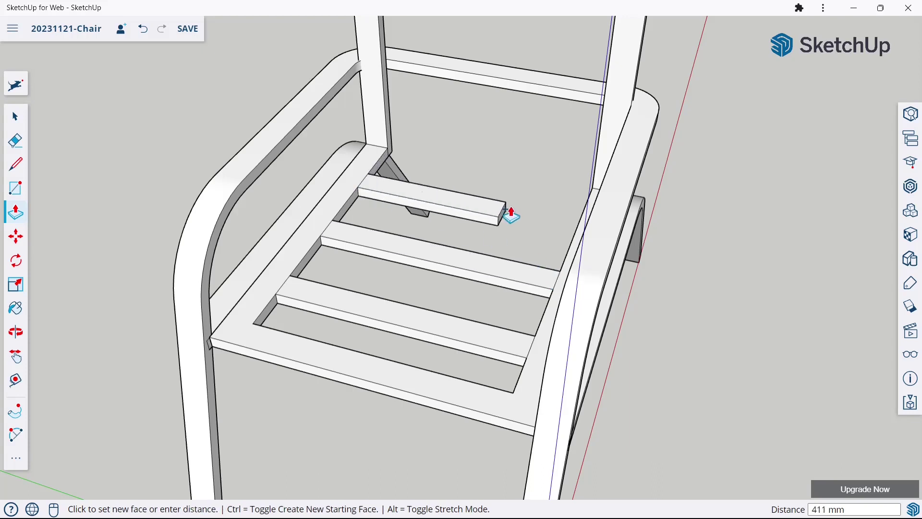
{"action": "left_click", "coordinate": [575, 245]}
{"action": "mouse_move", "coordinate": [495, 250]}
{"action": "middle_mouse_down"}
{"action": "mouse_move", "coordinate": [567, 176]}
{"action": "mouse_move", "coordinate": [459, 221]}
{"action": "middle_mouse_up"}
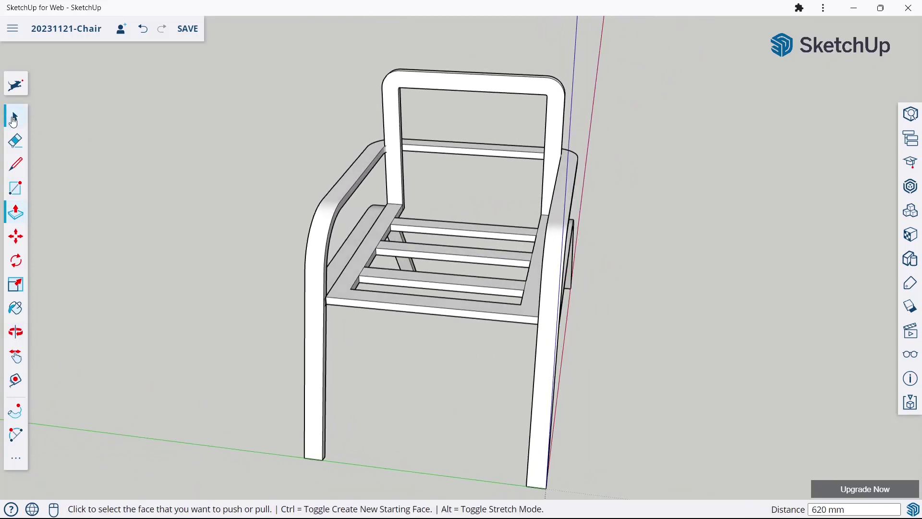
{"action": "mouse_move", "coordinate": [280, 171]}
{"action": "middle_mouse_down"}
{"action": "mouse_move", "coordinate": [469, 233]}
{"action": "mouse_move", "coordinate": [457, 260]}
{"action": "middle_mouse_up"}
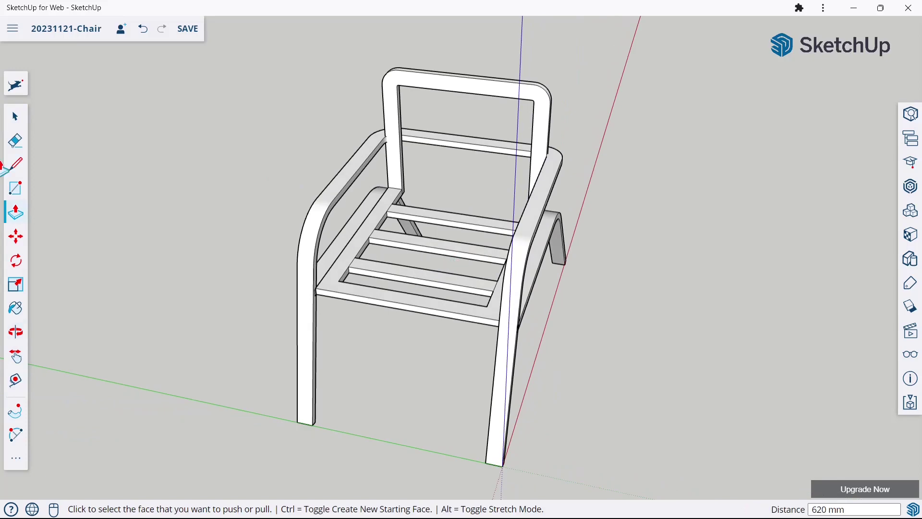
{"action": "left_click", "coordinate": [20, 125]}
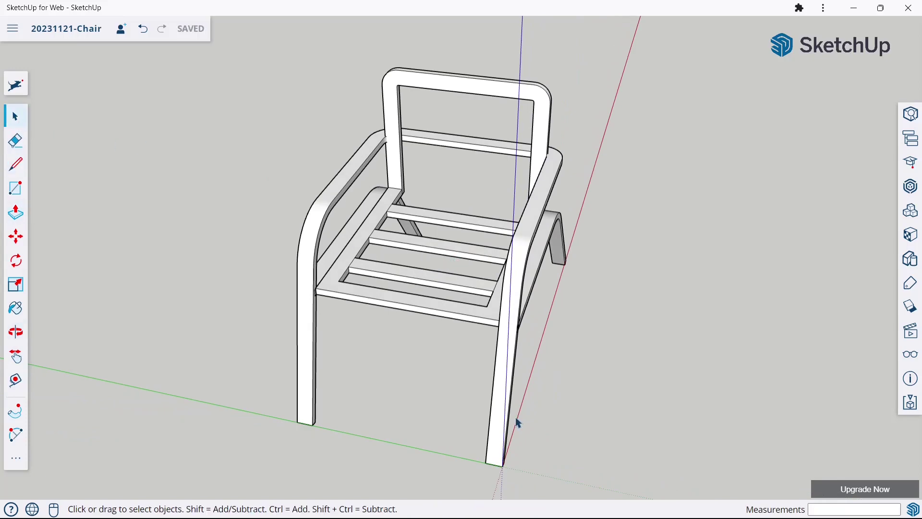
Step: Draw a 70 × 30 mm rectangle on the back post for the new rail
{"action": "key", "text": "r"}
{"action": "scroll", "coordinate": [383, 150], "scroll_direction": "up", "scroll_amount": 3}
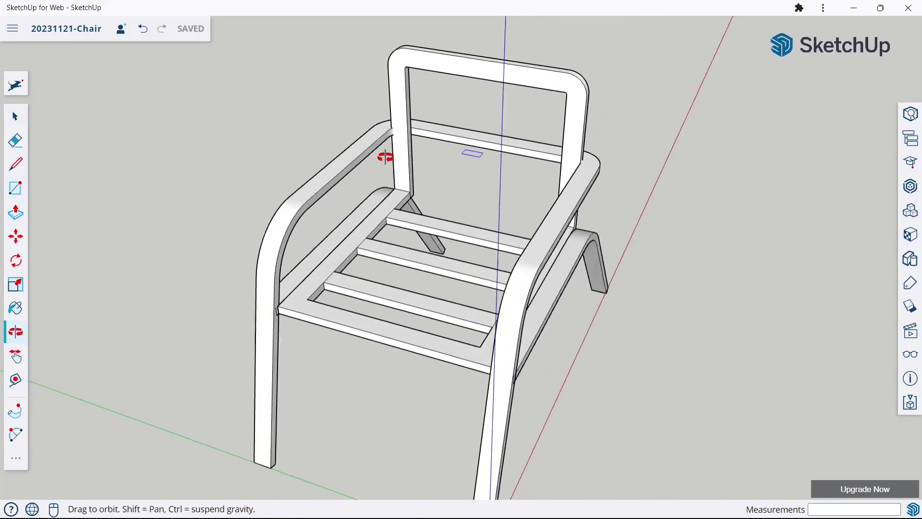
{"action": "scroll", "coordinate": [417, 139], "scroll_direction": "up", "scroll_amount": 3}
{"action": "mouse_move", "coordinate": [418, 140]}
{"action": "middle_mouse_down"}
{"action": "mouse_move", "coordinate": [430, 161]}
{"action": "mouse_move", "coordinate": [470, 132]}
{"action": "middle_mouse_up"}
{"action": "scroll", "coordinate": [450, 154], "scroll_direction": "up", "scroll_amount": 3}
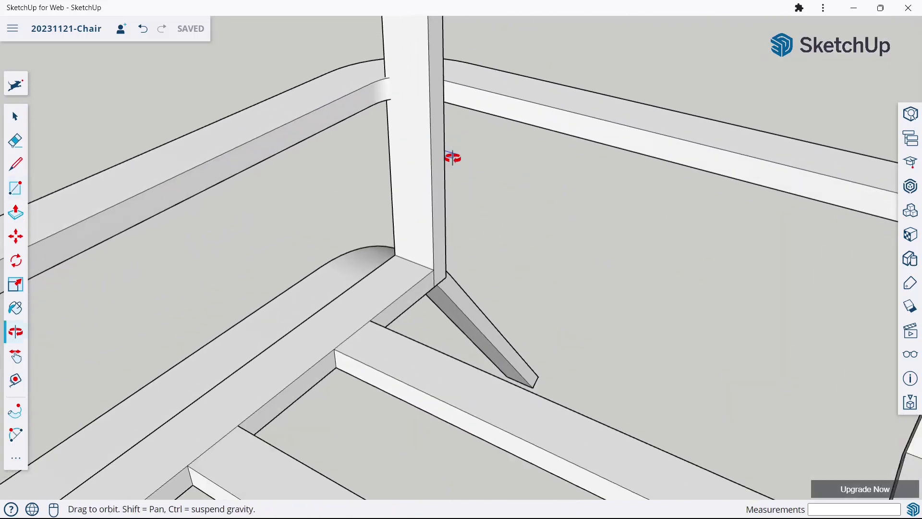
{"action": "scroll", "coordinate": [432, 140], "scroll_direction": "up", "scroll_amount": 2}
{"action": "left_click", "coordinate": [435, 144]}
{"action": "type", "text": "70,3"}
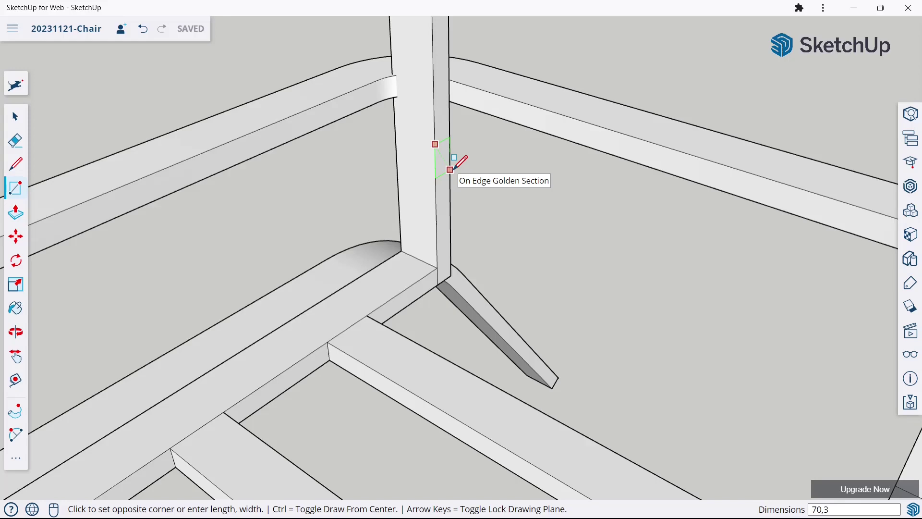
{"action": "type", "text": "0"}
{"action": "key", "text": "Return"}
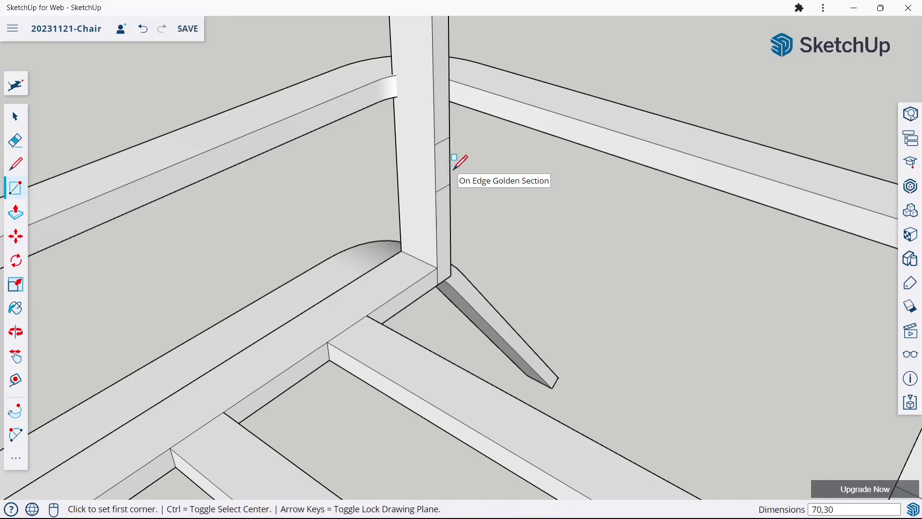
Step: Push/pull the rectangle across to the opposite back post
{"action": "left_click", "coordinate": [11, 205]}
{"action": "scroll", "coordinate": [418, 173], "scroll_direction": "down", "scroll_amount": 3}
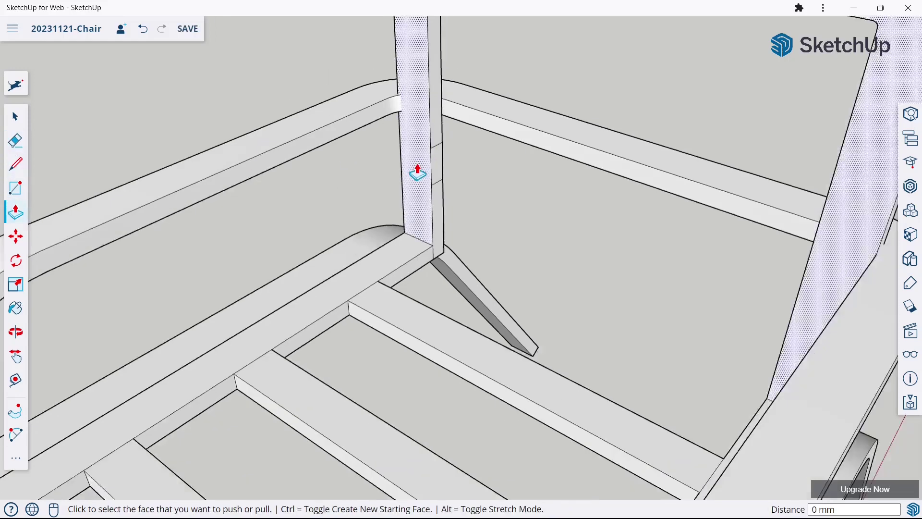
{"action": "scroll", "coordinate": [439, 178], "scroll_direction": "down", "scroll_amount": 2}
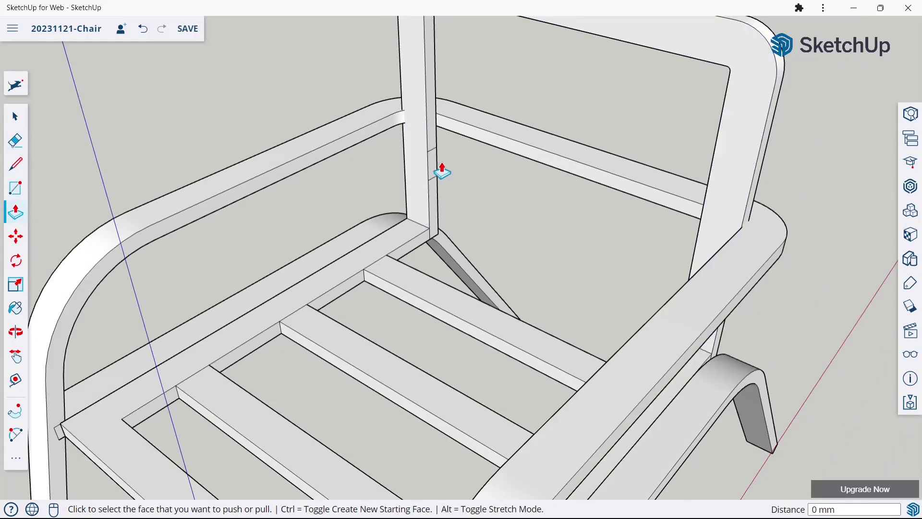
{"action": "left_click", "coordinate": [697, 243]}
{"action": "mouse_move", "coordinate": [697, 243]}
{"action": "middle_mouse_down"}
{"action": "mouse_move", "coordinate": [670, 272]}
{"action": "mouse_move", "coordinate": [774, 206]}
{"action": "mouse_move", "coordinate": [819, 200]}
{"action": "middle_mouse_up"}
{"action": "middle_click_drag", "start_coordinate": [751, 247], "coordinate": [806, 211]}
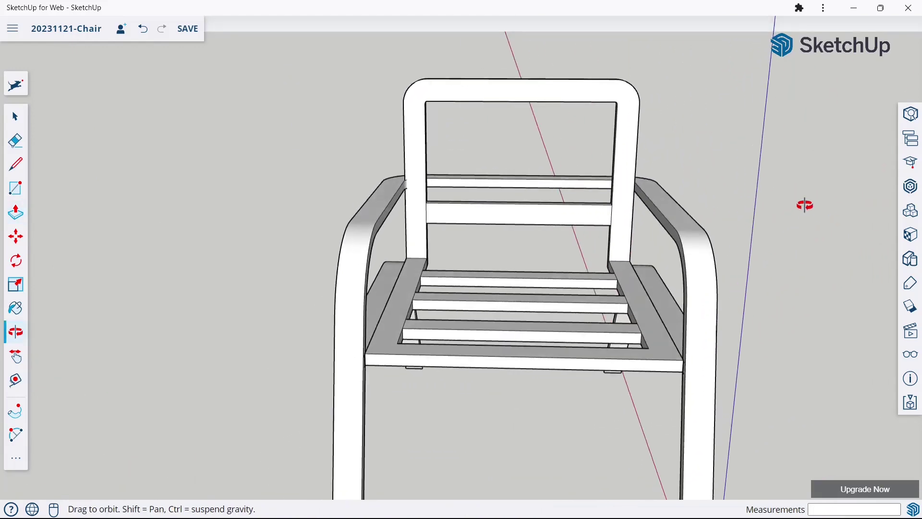
Step: Move the middle back rail down about 29 mm
{"action": "left_click", "coordinate": [26, 118]}
{"action": "scroll", "coordinate": [463, 200], "scroll_direction": "up", "scroll_amount": 3}
{"action": "left_click", "coordinate": [447, 237]}
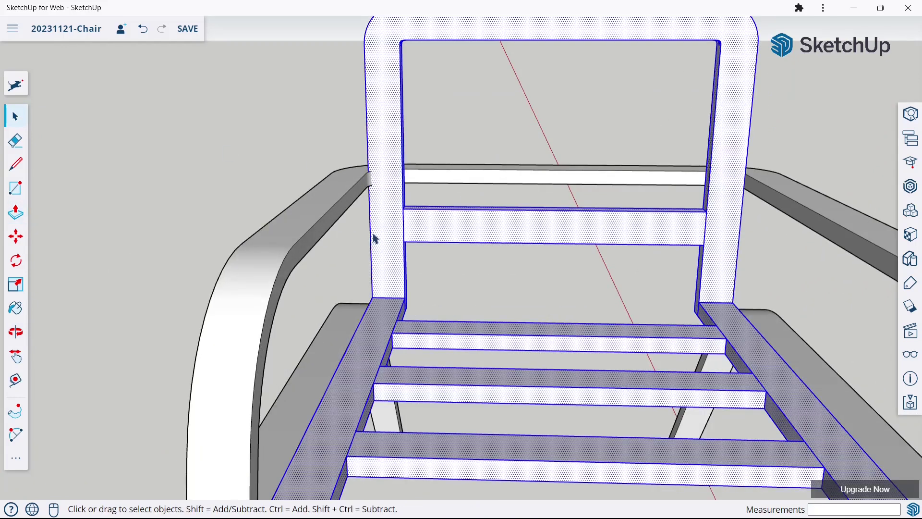
{"action": "left_click", "coordinate": [470, 253]}
{"action": "mouse_move", "coordinate": [383, 224]}
{"action": "middle_mouse_down"}
{"action": "mouse_move", "coordinate": [540, 181]}
{"action": "mouse_move", "coordinate": [380, 227]}
{"action": "middle_mouse_up"}
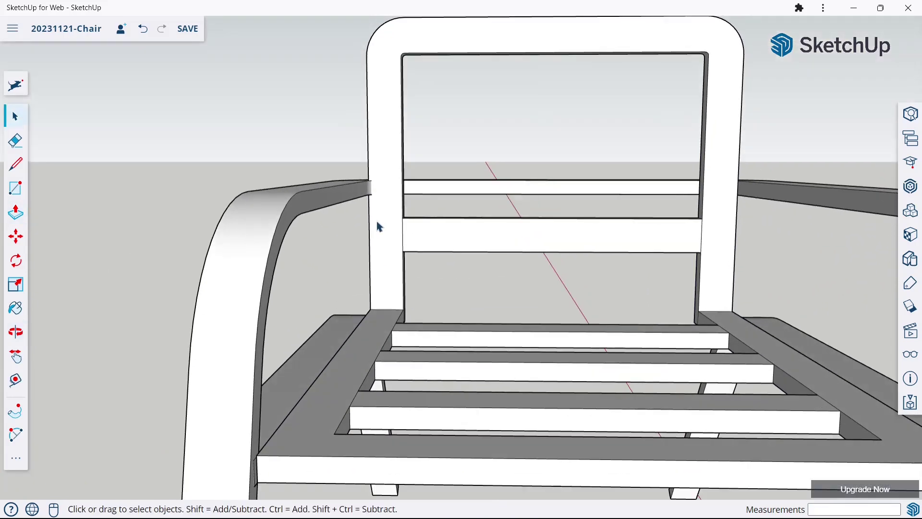
{"action": "left_click_drag", "start_coordinate": [403, 233], "coordinate": [751, 280]}
{"action": "middle_click_drag", "start_coordinate": [696, 269], "coordinate": [505, 333]}
{"action": "left_click", "coordinate": [27, 232]}
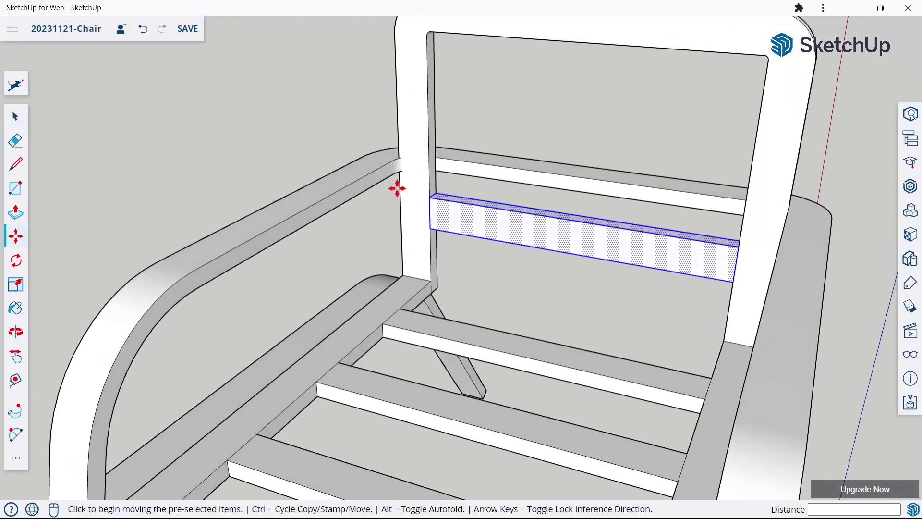
{"action": "left_click", "coordinate": [438, 191]}
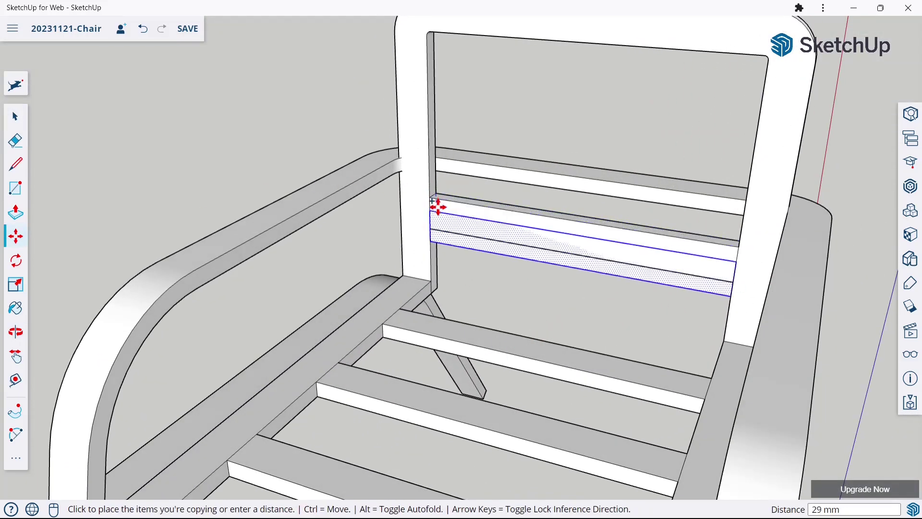
{"action": "left_click", "coordinate": [438, 212]}
{"action": "scroll", "coordinate": [447, 206], "scroll_direction": "down", "scroll_amount": 5}
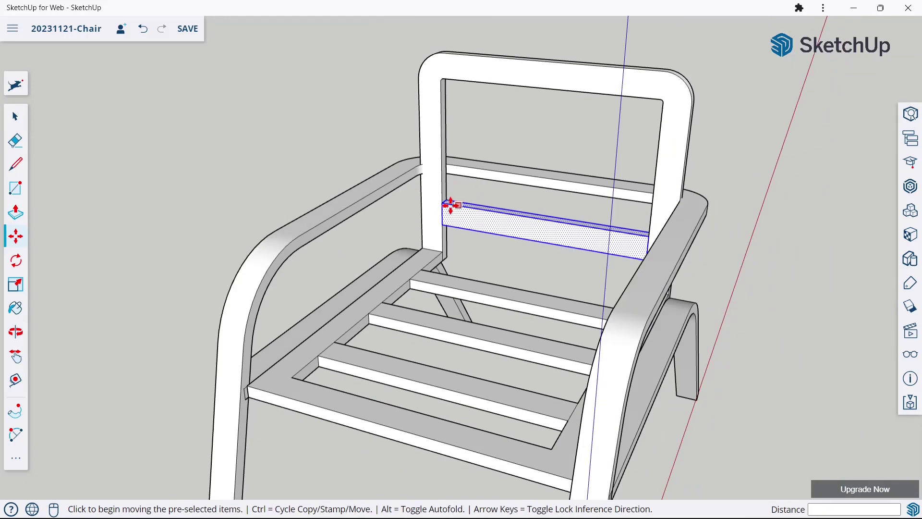
Step: Save the model and explode the chair group into loose geometry
{"action": "left_click", "coordinate": [15, 116]}
{"action": "left_click", "coordinate": [247, 149]}
{"action": "scroll", "coordinate": [358, 210], "scroll_direction": "down", "scroll_amount": 2}
{"action": "mouse_move", "coordinate": [361, 210]}
{"action": "middle_mouse_down"}
{"action": "mouse_move", "coordinate": [477, 183]}
{"action": "mouse_move", "coordinate": [539, 200]}
{"action": "mouse_move", "coordinate": [409, 279]}
{"action": "mouse_move", "coordinate": [282, 264]}
{"action": "middle_mouse_up"}
{"action": "scroll", "coordinate": [476, 181], "scroll_direction": "down", "scroll_amount": 3}
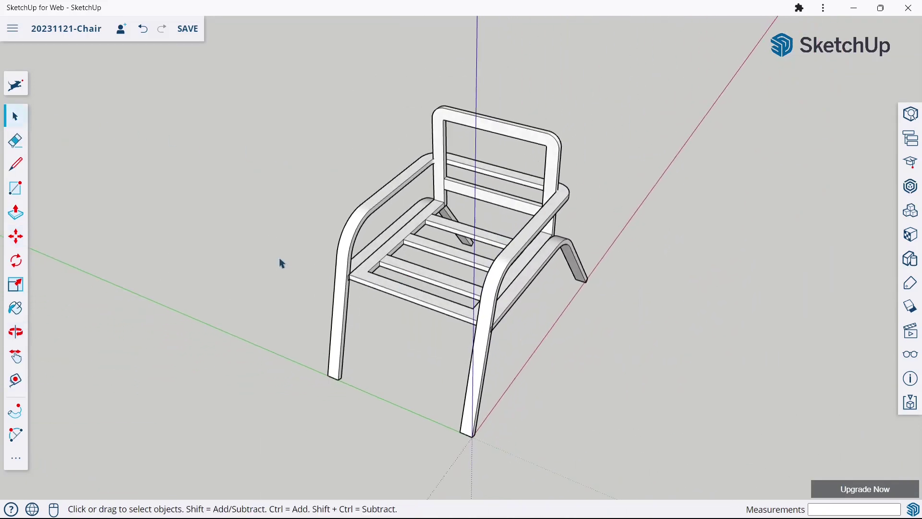
{"action": "key", "text": "ctrl+s"}
{"action": "scroll", "coordinate": [283, 221], "scroll_direction": "down", "scroll_amount": 3}
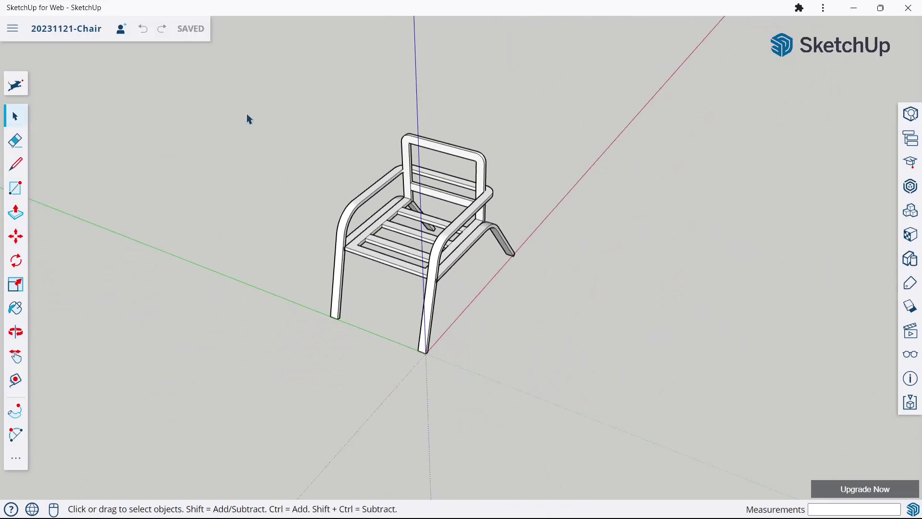
{"action": "left_click_drag", "start_coordinate": [247, 113], "coordinate": [558, 354]}
{"action": "right_click", "coordinate": [433, 271]}
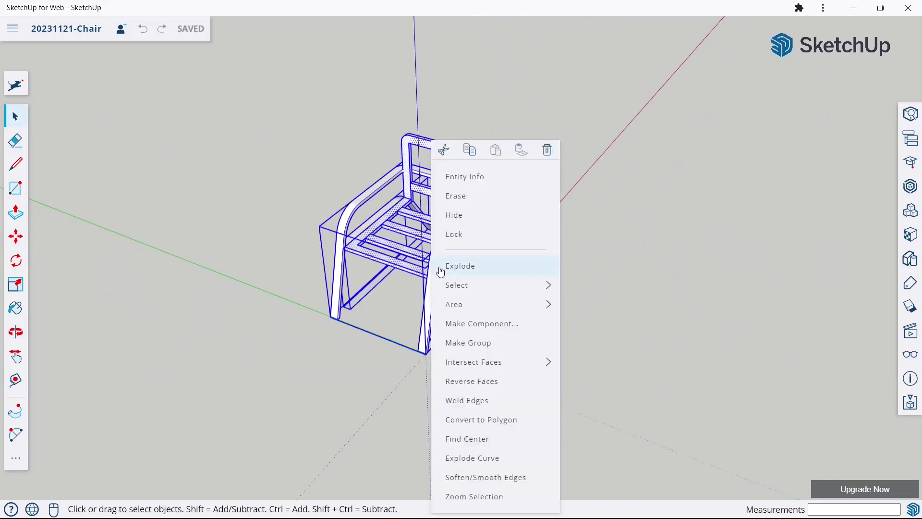
{"action": "left_click", "coordinate": [459, 271]}
Step: Intersect all of the chair's geometry with the model
{"action": "left_click", "coordinate": [315, 146]}
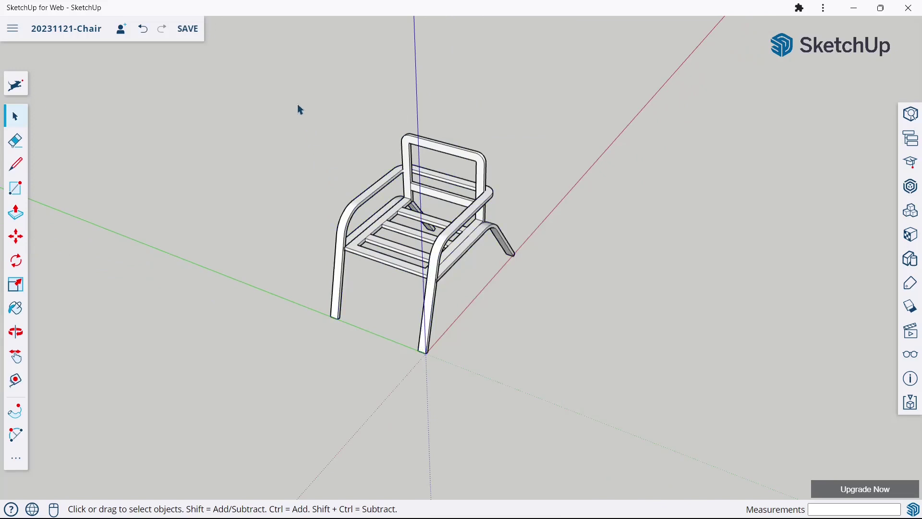
{"action": "left_click_drag", "start_coordinate": [297, 103], "coordinate": [571, 366]}
{"action": "right_click", "coordinate": [437, 272]}
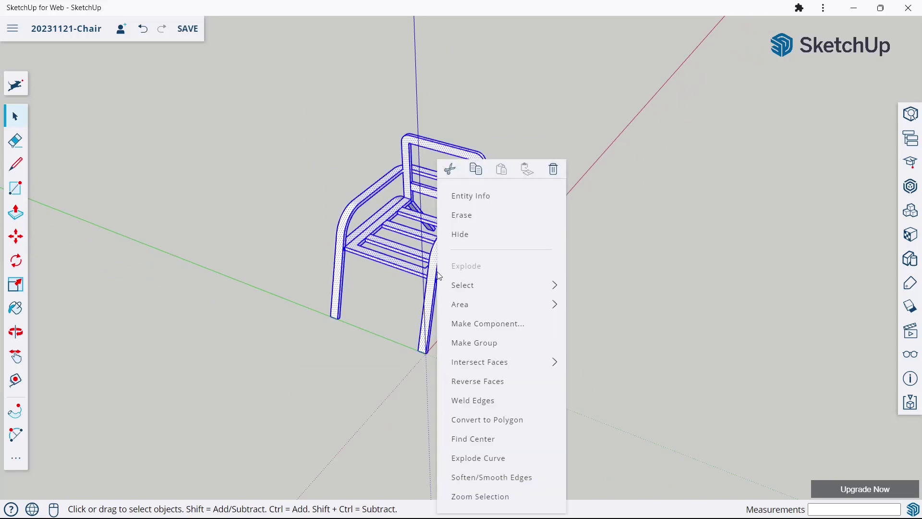
{"action": "mouse_move", "coordinate": [480, 361]}
{"action": "left_click", "coordinate": [601, 365]}
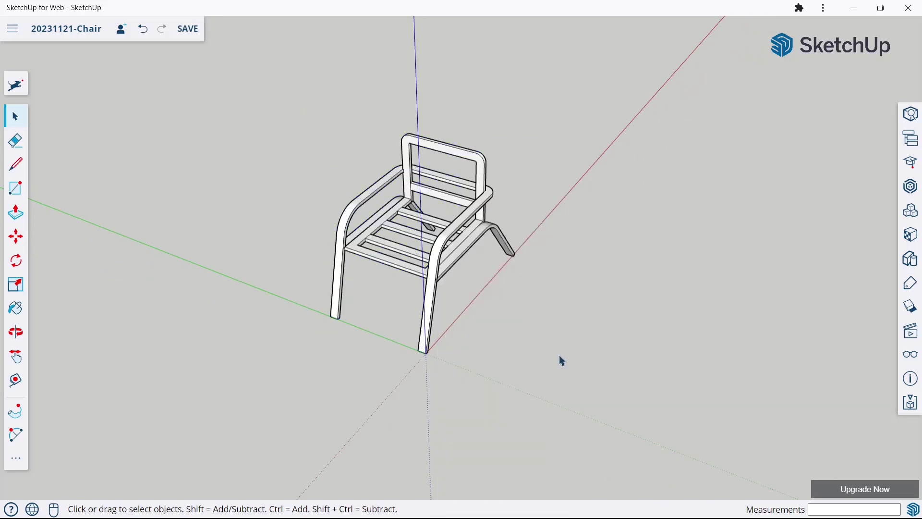
{"action": "left_click", "coordinate": [24, 153]}
Step: Erase stray intersection edges at the seat corners and the back-leg rail ends
{"action": "scroll", "coordinate": [360, 243], "scroll_direction": "up", "scroll_amount": 3}
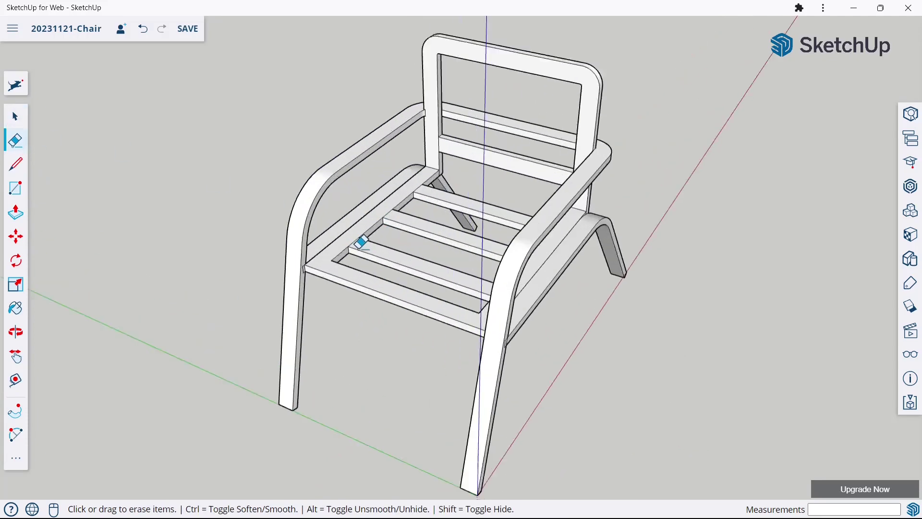
{"action": "scroll", "coordinate": [282, 270], "scroll_direction": "up", "scroll_amount": 4}
{"action": "scroll", "coordinate": [263, 254], "scroll_direction": "up", "scroll_amount": 3}
{"action": "left_click_drag", "start_coordinate": [264, 269], "coordinate": [267, 299]}
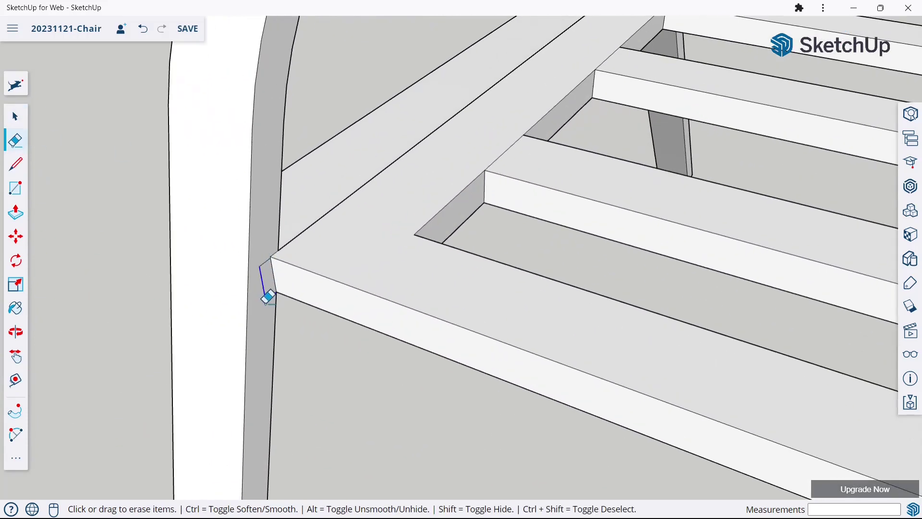
{"action": "scroll", "coordinate": [262, 256], "scroll_direction": "down", "scroll_amount": 3}
{"action": "scroll", "coordinate": [288, 240], "scroll_direction": "down", "scroll_amount": 3}
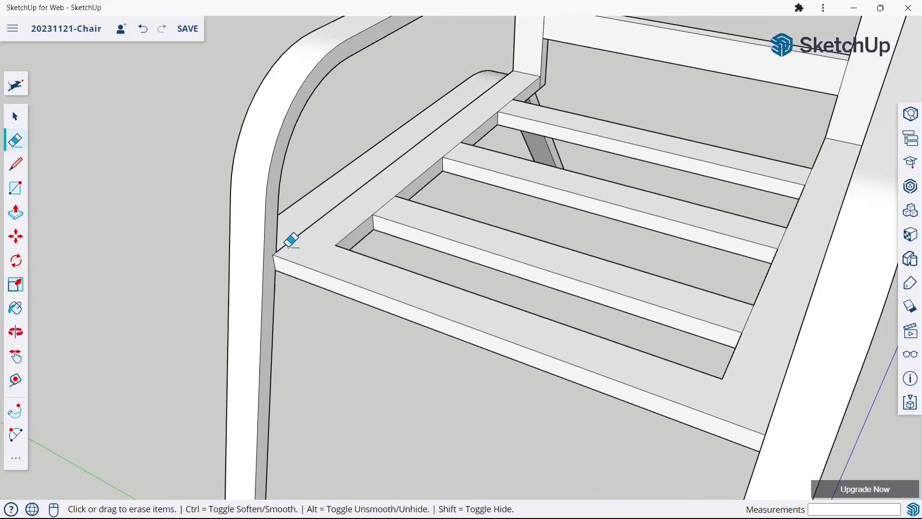
{"action": "key", "text": "o"}
{"action": "mouse_move", "coordinate": [620, 345]}
{"action": "middle_mouse_down"}
{"action": "mouse_move", "coordinate": [793, 313]}
{"action": "mouse_move", "coordinate": [397, 323]}
{"action": "mouse_move", "coordinate": [706, 309]}
{"action": "mouse_move", "coordinate": [724, 274]}
{"action": "middle_mouse_up"}
{"action": "scroll", "coordinate": [724, 275], "scroll_direction": "up", "scroll_amount": 3}
{"action": "left_click_drag", "start_coordinate": [626, 235], "coordinate": [627, 267]}
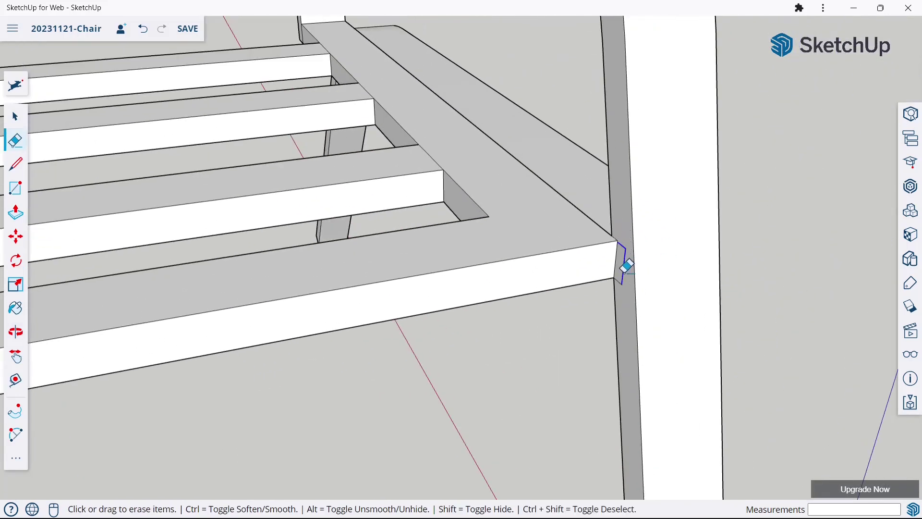
{"action": "scroll", "coordinate": [623, 277], "scroll_direction": "down", "scroll_amount": 2}
{"action": "mouse_move", "coordinate": [620, 275]}
{"action": "middle_mouse_down"}
{"action": "mouse_move", "coordinate": [663, 276]}
{"action": "mouse_move", "coordinate": [310, 289]}
{"action": "middle_mouse_up"}
{"action": "left_click_drag", "start_coordinate": [310, 290], "coordinate": [317, 330]}
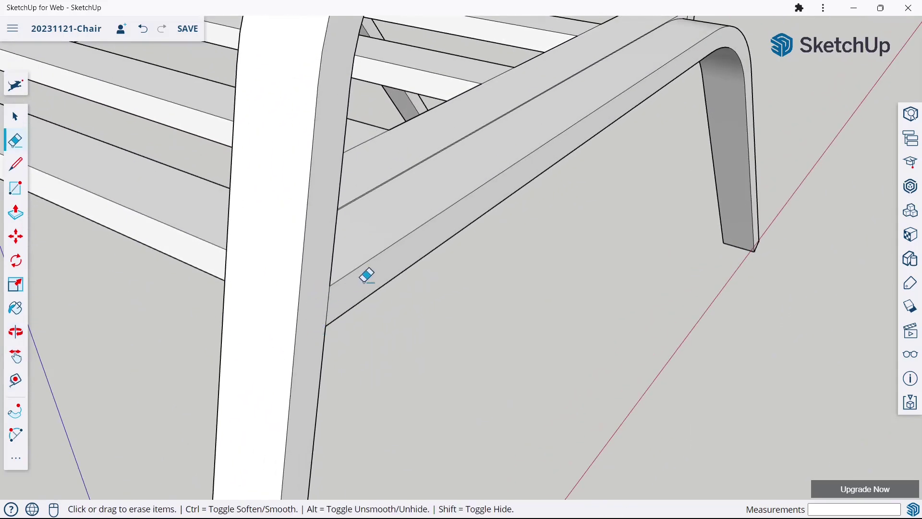
Step: Orbit and zoom around the chair's side and underside to inspect the joints
{"action": "scroll", "coordinate": [405, 283], "scroll_direction": "down", "scroll_amount": 5}
{"action": "scroll", "coordinate": [404, 284], "scroll_direction": "down", "scroll_amount": 2}
{"action": "mouse_move", "coordinate": [532, 226]}
{"action": "middle_mouse_down"}
{"action": "mouse_move", "coordinate": [506, 205]}
{"action": "mouse_move", "coordinate": [561, 198]}
{"action": "middle_mouse_up"}
{"action": "scroll", "coordinate": [519, 204], "scroll_direction": "up", "scroll_amount": 5}
{"action": "scroll", "coordinate": [489, 218], "scroll_direction": "up", "scroll_amount": 2}
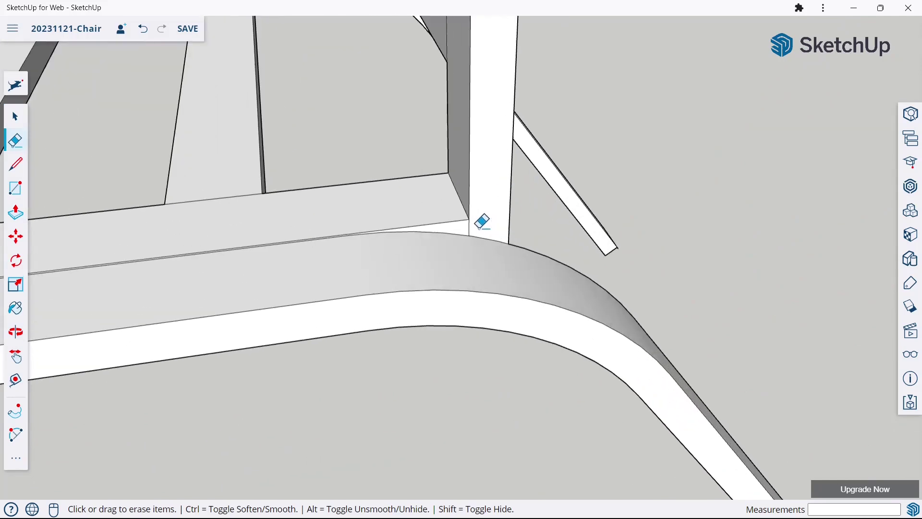
{"action": "scroll", "coordinate": [470, 222], "scroll_direction": "down", "scroll_amount": 3}
{"action": "mouse_move", "coordinate": [486, 218]}
{"action": "middle_mouse_down"}
{"action": "mouse_move", "coordinate": [383, 233]}
{"action": "mouse_move", "coordinate": [486, 236]}
{"action": "mouse_move", "coordinate": [490, 223]}
{"action": "mouse_move", "coordinate": [360, 179]}
{"action": "middle_mouse_up"}
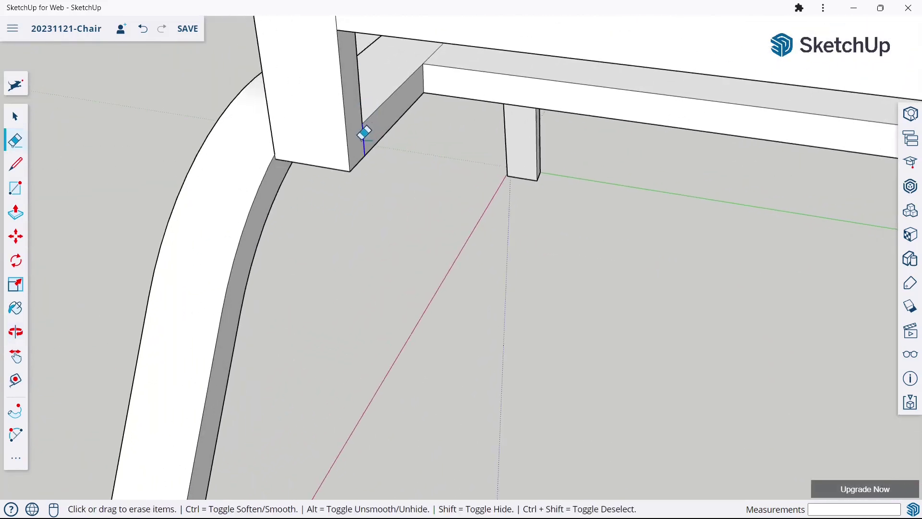
{"action": "scroll", "coordinate": [364, 133], "scroll_direction": "down", "scroll_amount": 3}
{"action": "scroll", "coordinate": [352, 172], "scroll_direction": "down", "scroll_amount": 3}
{"action": "mouse_move", "coordinate": [450, 194]}
{"action": "middle_mouse_down"}
{"action": "mouse_move", "coordinate": [860, 268]}
{"action": "mouse_move", "coordinate": [587, 142]}
{"action": "middle_mouse_up"}
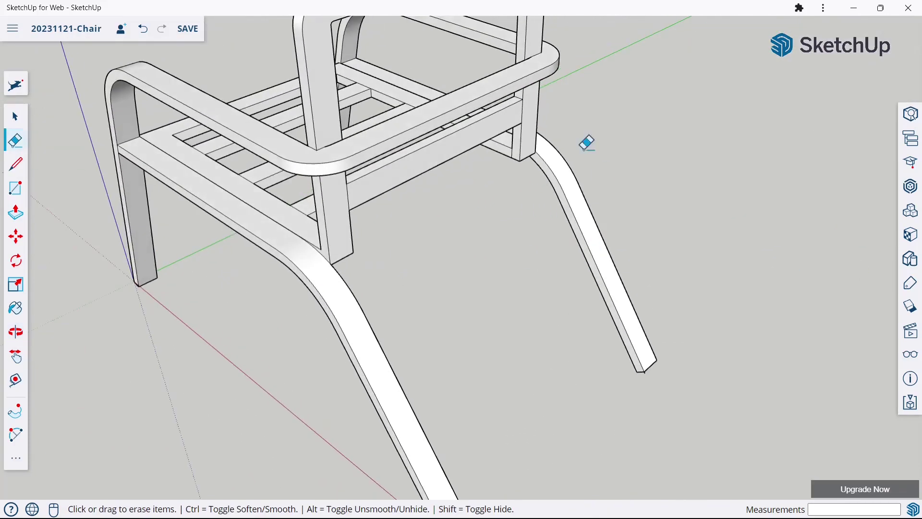
{"action": "scroll", "coordinate": [490, 173], "scroll_direction": "up", "scroll_amount": 3}
{"action": "scroll", "coordinate": [479, 173], "scroll_direction": "down", "scroll_amount": 1}
{"action": "scroll", "coordinate": [481, 206], "scroll_direction": "down", "scroll_amount": 2}
{"action": "scroll", "coordinate": [523, 197], "scroll_direction": "down", "scroll_amount": 1}
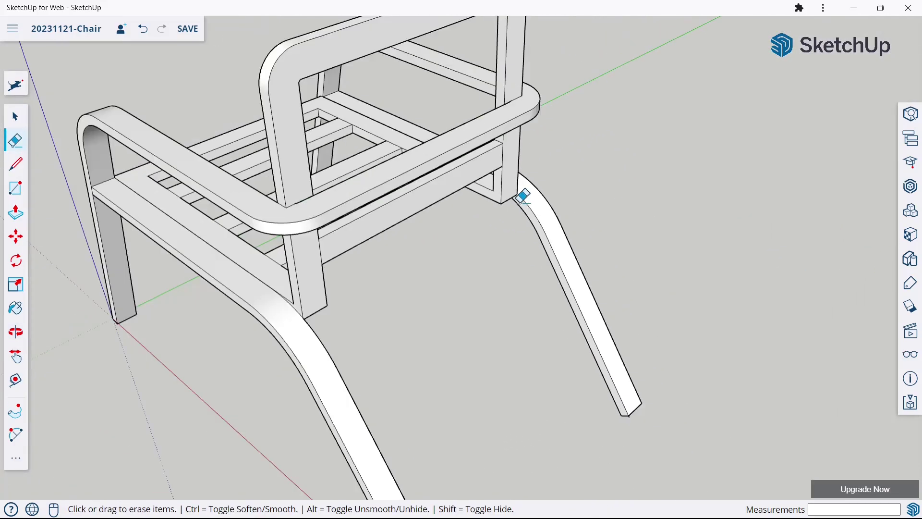
{"action": "scroll", "coordinate": [523, 197], "scroll_direction": "down", "scroll_amount": 2}
Step: Orbit back to a full view of the chair and return to the Select tool
{"action": "mouse_move", "coordinate": [523, 197]}
{"action": "middle_mouse_down"}
{"action": "mouse_move", "coordinate": [587, 215]}
{"action": "mouse_move", "coordinate": [292, 225]}
{"action": "mouse_move", "coordinate": [587, 283]}
{"action": "middle_mouse_up"}
{"action": "scroll", "coordinate": [587, 283], "scroll_direction": "up", "scroll_amount": 3}
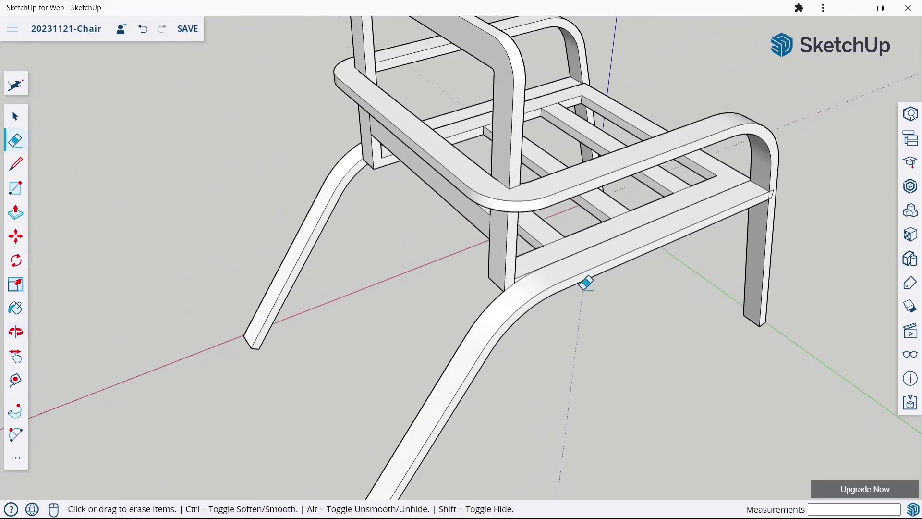
{"action": "scroll", "coordinate": [472, 281], "scroll_direction": "up", "scroll_amount": 2}
{"action": "scroll", "coordinate": [508, 268], "scroll_direction": "up", "scroll_amount": 2}
{"action": "scroll", "coordinate": [445, 254], "scroll_direction": "up", "scroll_amount": 3}
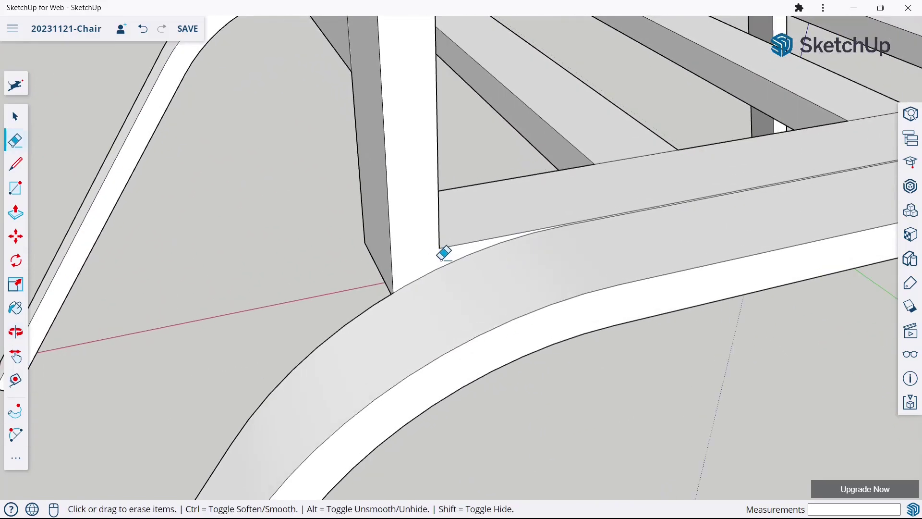
{"action": "scroll", "coordinate": [444, 253], "scroll_direction": "down", "scroll_amount": 3}
{"action": "scroll", "coordinate": [442, 250], "scroll_direction": "down", "scroll_amount": 2}
{"action": "mouse_move", "coordinate": [443, 251]}
{"action": "middle_mouse_down"}
{"action": "mouse_move", "coordinate": [630, 232]}
{"action": "mouse_move", "coordinate": [614, 227]}
{"action": "mouse_move", "coordinate": [628, 233]}
{"action": "middle_mouse_up"}
{"action": "scroll", "coordinate": [527, 264], "scroll_direction": "up", "scroll_amount": 3}
{"action": "scroll", "coordinate": [558, 250], "scroll_direction": "up", "scroll_amount": 2}
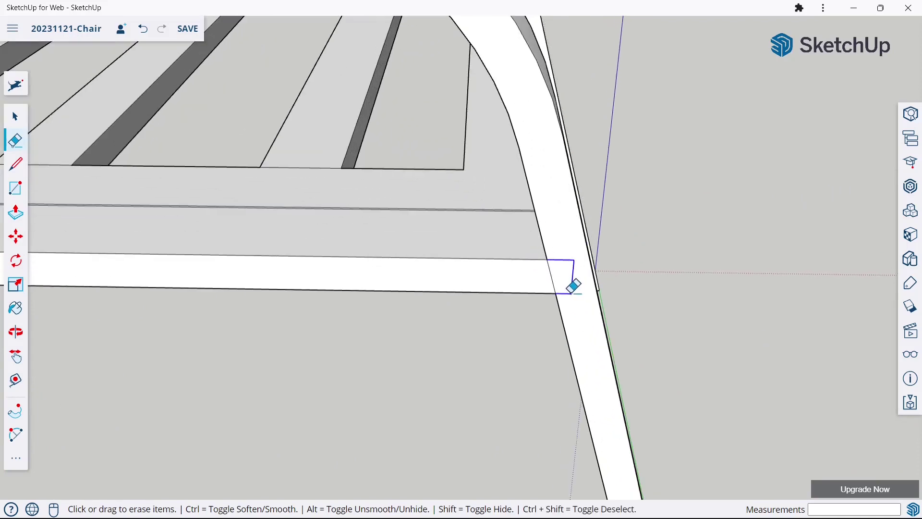
{"action": "scroll", "coordinate": [610, 274], "scroll_direction": "down", "scroll_amount": 4}
{"action": "mouse_move", "coordinate": [610, 274]}
{"action": "middle_mouse_down"}
{"action": "mouse_move", "coordinate": [610, 298]}
{"action": "mouse_move", "coordinate": [537, 285]}
{"action": "mouse_move", "coordinate": [579, 258]}
{"action": "mouse_move", "coordinate": [640, 262]}
{"action": "mouse_move", "coordinate": [310, 216]}
{"action": "mouse_move", "coordinate": [282, 203]}
{"action": "mouse_move", "coordinate": [346, 241]}
{"action": "middle_mouse_up"}
{"action": "key", "text": "e"}
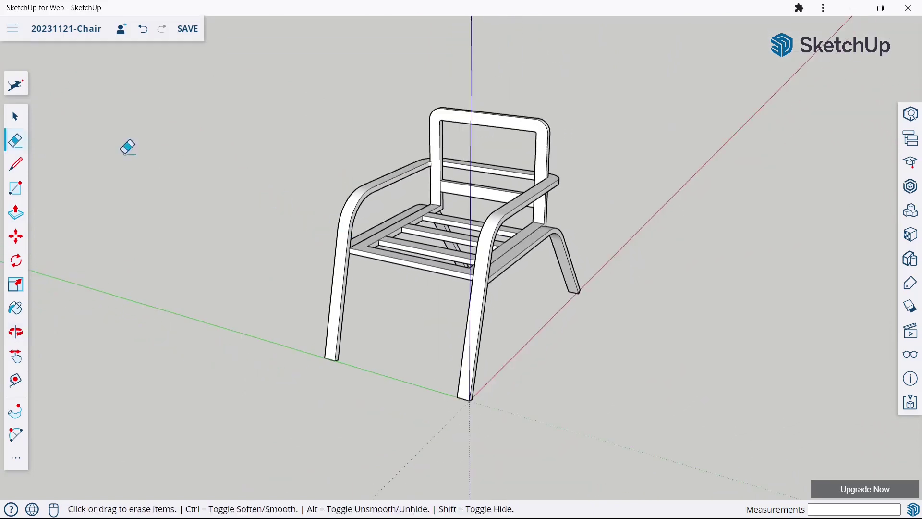
{"action": "left_click", "coordinate": [7, 124]}
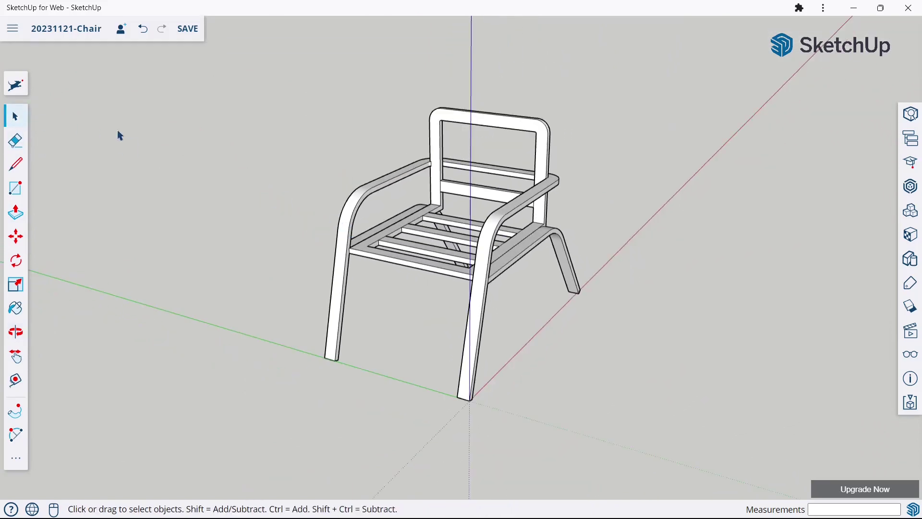
Step: Save the model and draw an 850 × 760 mm rectangle beside the chair
{"action": "key", "text": "ctrl+s"}
{"action": "left_click", "coordinate": [16, 188]}
{"action": "middle_click_drag", "start_coordinate": [48, 194], "coordinate": [455, 307]}
{"action": "left_click", "coordinate": [547, 363]}
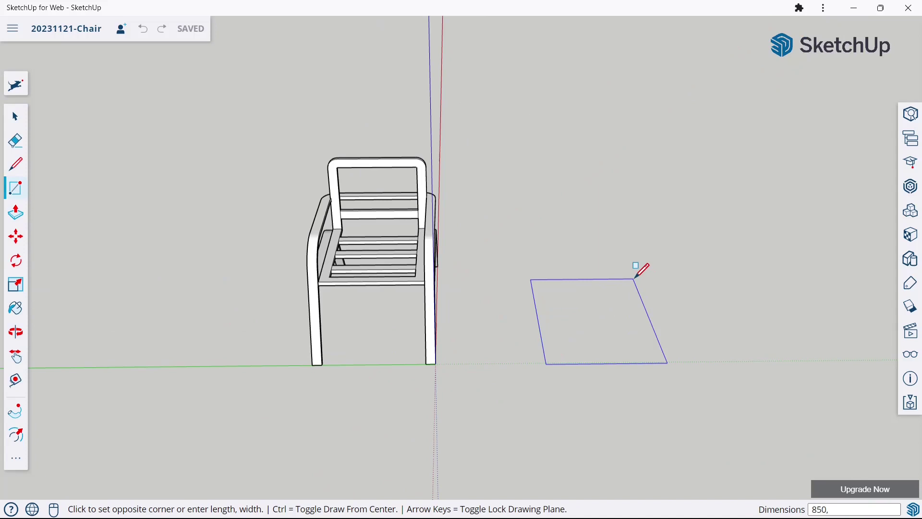
{"action": "left_click", "coordinate": [627, 302]}
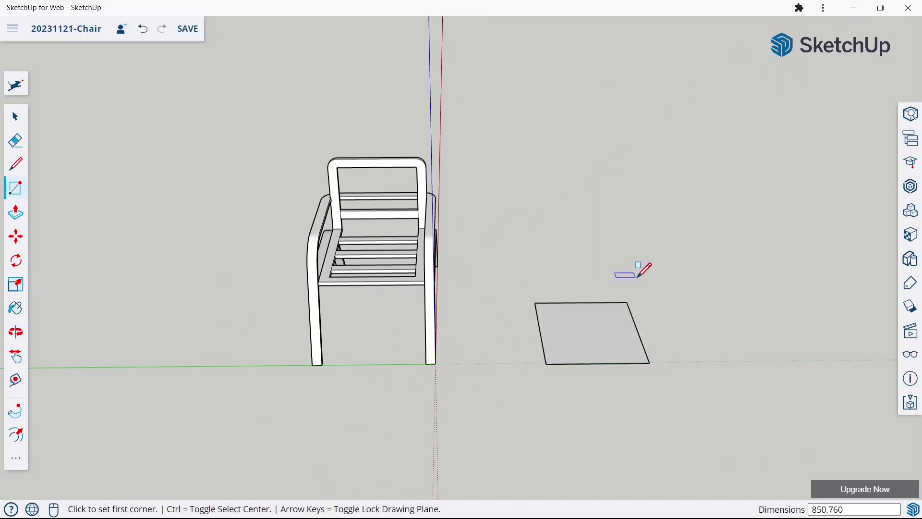
Step: Push/pull the rectangle up 100 mm into a cushion block
{"action": "left_click", "coordinate": [16, 211]}
{"action": "middle_click_drag", "start_coordinate": [288, 240], "coordinate": [548, 321]}
{"action": "left_click", "coordinate": [548, 321]}
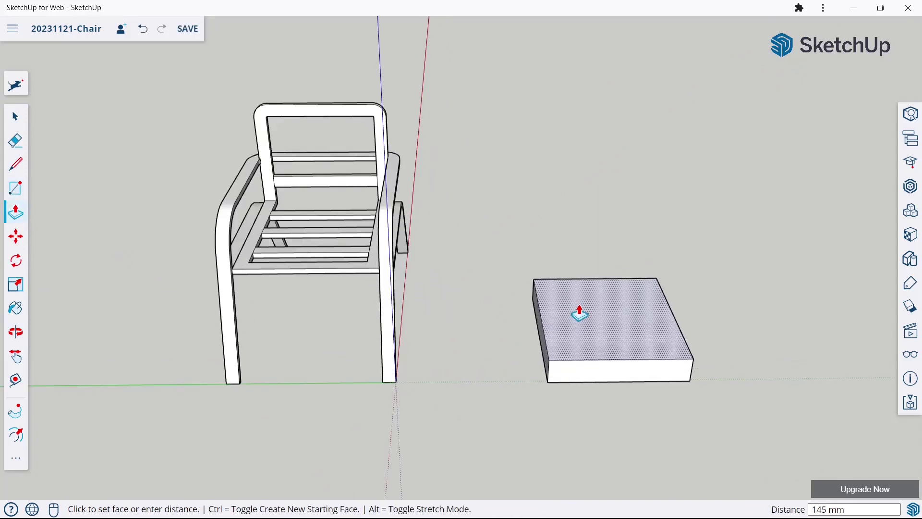
{"action": "type", "text": "100"}
{"action": "key", "text": "Return"}
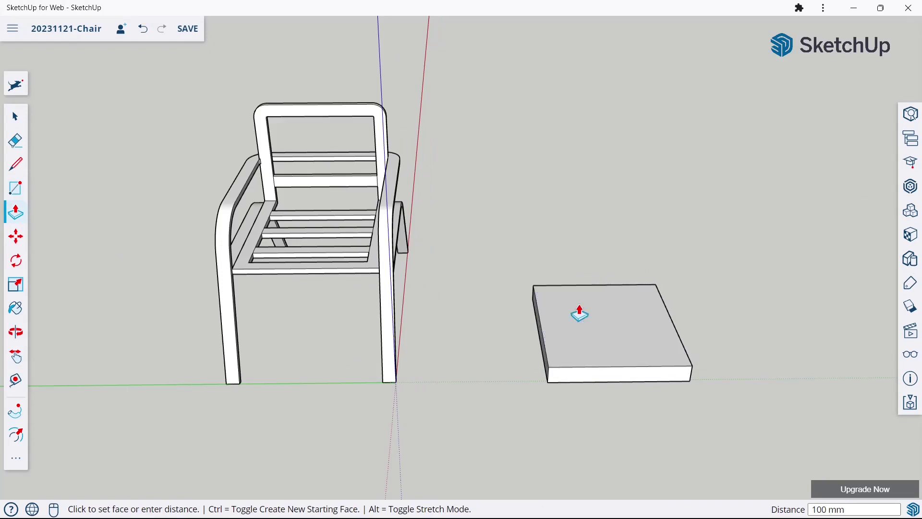
{"action": "mouse_move", "coordinate": [423, 332]}
{"action": "middle_mouse_down"}
{"action": "mouse_move", "coordinate": [581, 329]}
{"action": "mouse_move", "coordinate": [43, 384]}
{"action": "middle_mouse_up"}
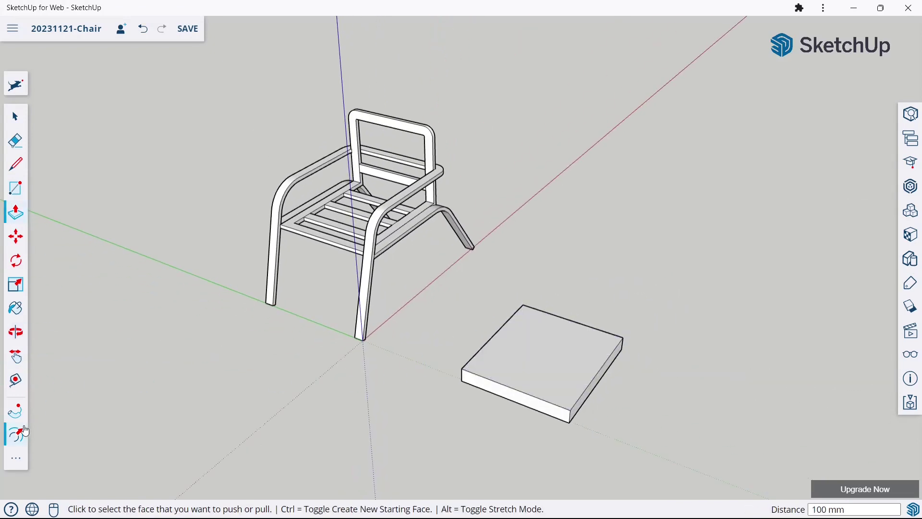
Step: Offset the block's top face outline 25 mm inward
{"action": "left_click", "coordinate": [16, 434]}
{"action": "scroll", "coordinate": [412, 323], "scroll_direction": "up", "scroll_amount": 3}
{"action": "left_click", "coordinate": [501, 355]}
{"action": "left_click", "coordinate": [439, 329]}
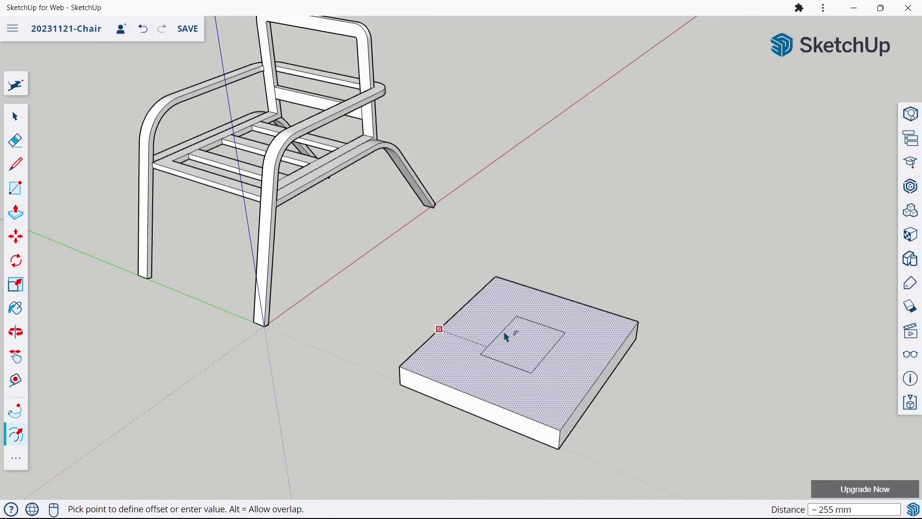
{"action": "key", "text": "Return"}
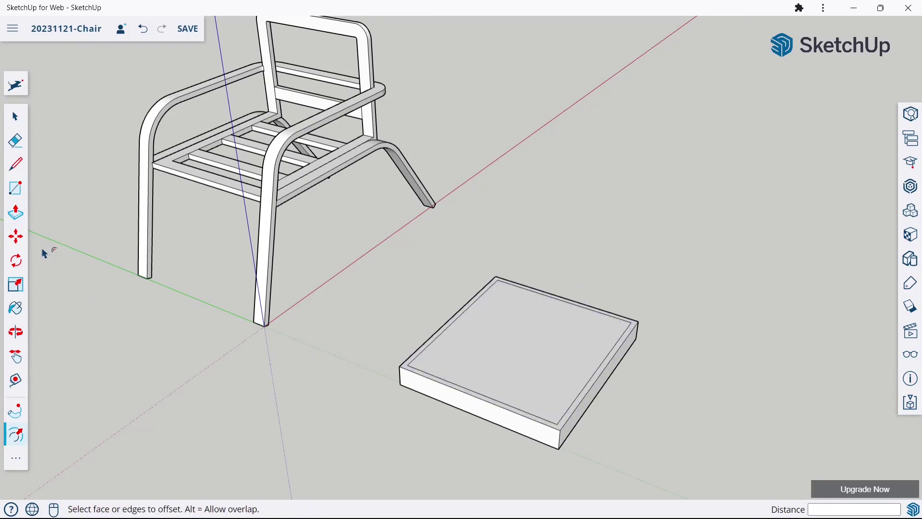
Step: Lift the inner top face 25 mm so the cushion's top edges bevel
{"action": "left_click", "coordinate": [16, 236]}
{"action": "left_click", "coordinate": [540, 352]}
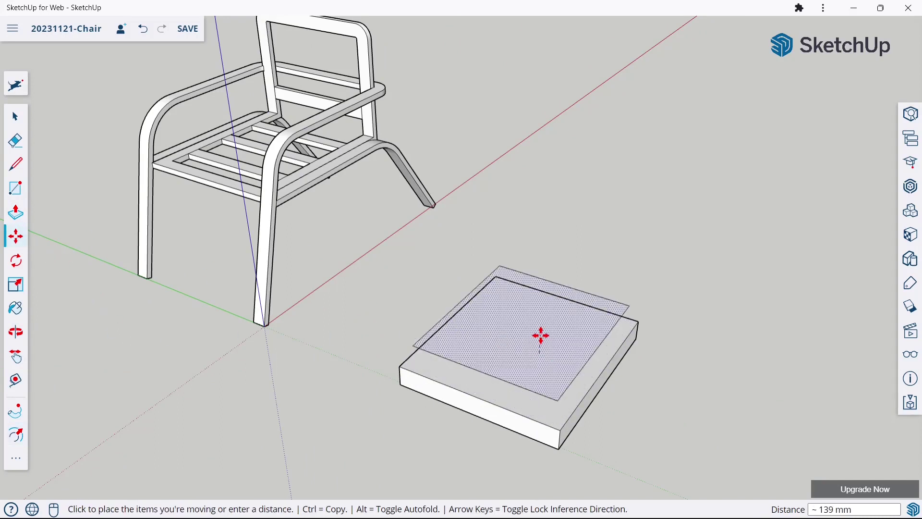
{"action": "type", "text": "25"}
{"action": "key", "text": "Escape"}
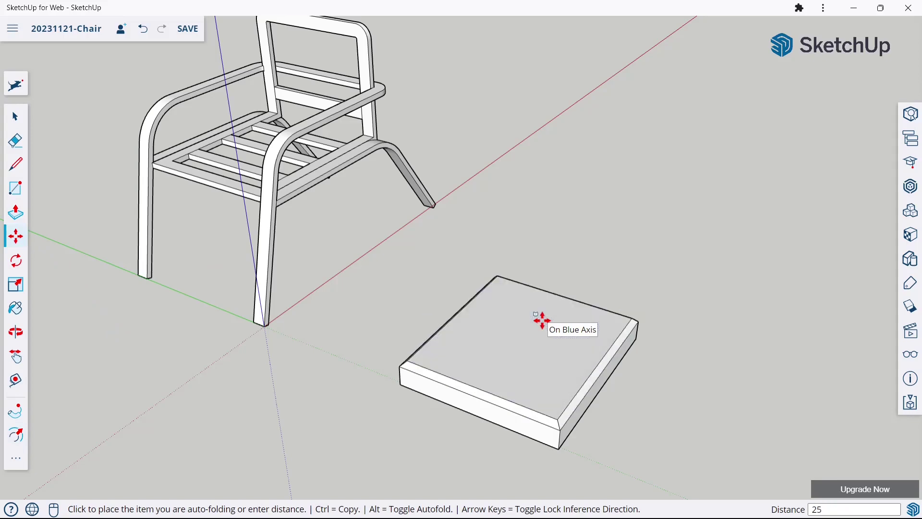
{"action": "left_click", "coordinate": [16, 141]}
Step: Soften the seat cushion's front, right and left bevel edges with the Ctrl-held Eraser
{"action": "scroll", "coordinate": [469, 350], "scroll_direction": "down", "scroll_amount": 3}
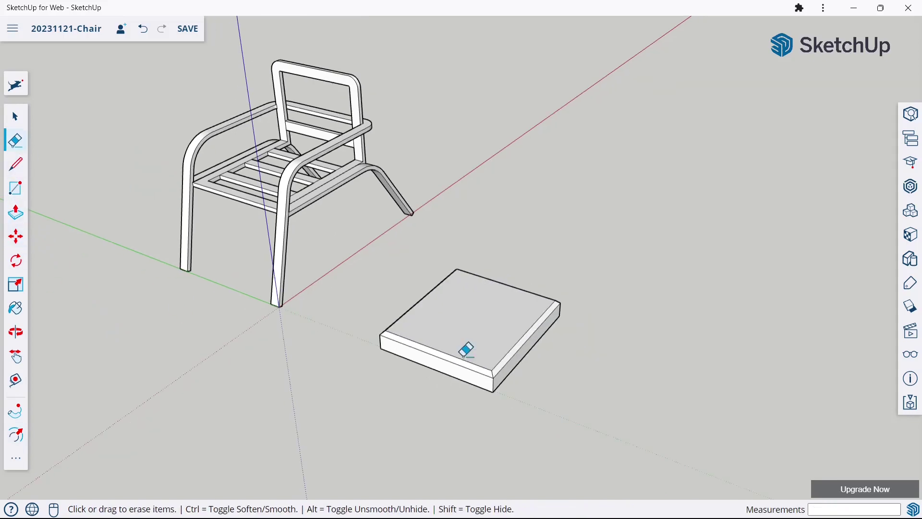
{"action": "scroll", "coordinate": [485, 324], "scroll_direction": "up", "scroll_amount": 5}
{"action": "left_click", "coordinate": [474, 377], "text": "ctrl"}
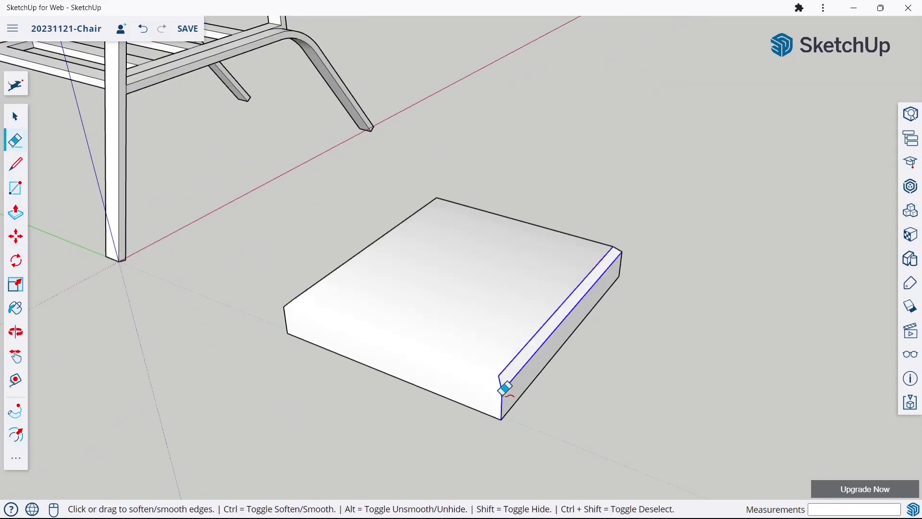
{"action": "left_click", "coordinate": [504, 383], "text": "ctrl"}
{"action": "mouse_move", "coordinate": [506, 379]}
{"action": "middle_mouse_down"}
{"action": "mouse_move", "coordinate": [540, 332]}
{"action": "mouse_move", "coordinate": [346, 279]}
{"action": "middle_mouse_up"}
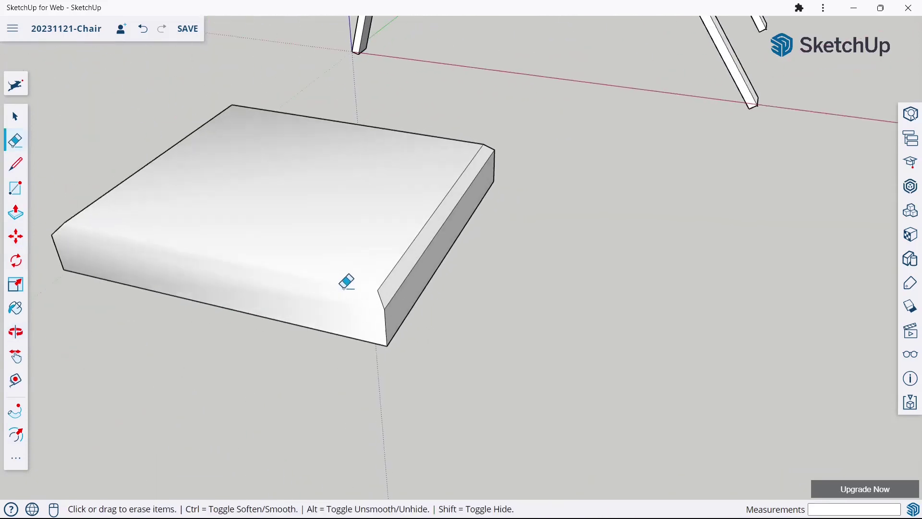
{"action": "mouse_move", "coordinate": [396, 243]}
{"action": "left_mouse_down", "text": "ctrl"}
{"action": "mouse_move", "coordinate": [386, 308]}
{"action": "mouse_move", "coordinate": [388, 283]}
{"action": "left_mouse_up", "text": "ctrl"}
{"action": "mouse_move", "coordinate": [388, 284]}
{"action": "middle_mouse_down"}
{"action": "mouse_move", "coordinate": [294, 282]}
{"action": "mouse_move", "coordinate": [500, 301]}
{"action": "mouse_move", "coordinate": [492, 272]}
{"action": "mouse_move", "coordinate": [564, 192]}
{"action": "mouse_move", "coordinate": [490, 222]}
{"action": "middle_mouse_up"}
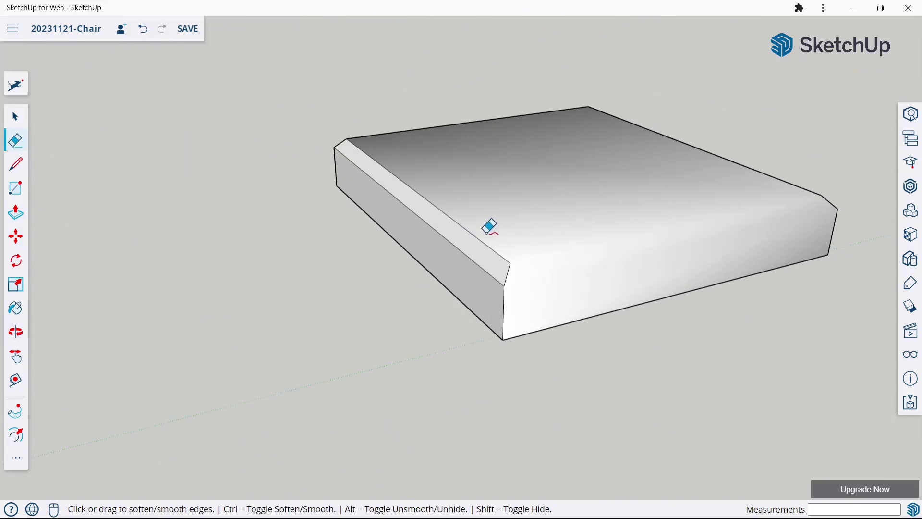
{"action": "mouse_move", "coordinate": [490, 222]}
{"action": "left_mouse_down", "text": "ctrl"}
{"action": "mouse_move", "coordinate": [512, 271]}
{"action": "mouse_move", "coordinate": [502, 292]}
{"action": "left_mouse_up", "text": "ctrl"}
{"action": "mouse_move", "coordinate": [502, 292]}
{"action": "middle_mouse_down"}
{"action": "mouse_move", "coordinate": [378, 236]}
{"action": "mouse_move", "coordinate": [553, 226]}
{"action": "mouse_move", "coordinate": [591, 251]}
{"action": "middle_mouse_up"}
Step: From a front view, select the whole seat cushion box and bring up its context menu
{"action": "scroll", "coordinate": [522, 233], "scroll_direction": "up", "scroll_amount": 3}
{"action": "scroll", "coordinate": [523, 233], "scroll_direction": "down", "scroll_amount": 3}
{"action": "scroll", "coordinate": [499, 231], "scroll_direction": "down", "scroll_amount": 3}
{"action": "scroll", "coordinate": [268, 307], "scroll_direction": "up", "scroll_amount": 5}
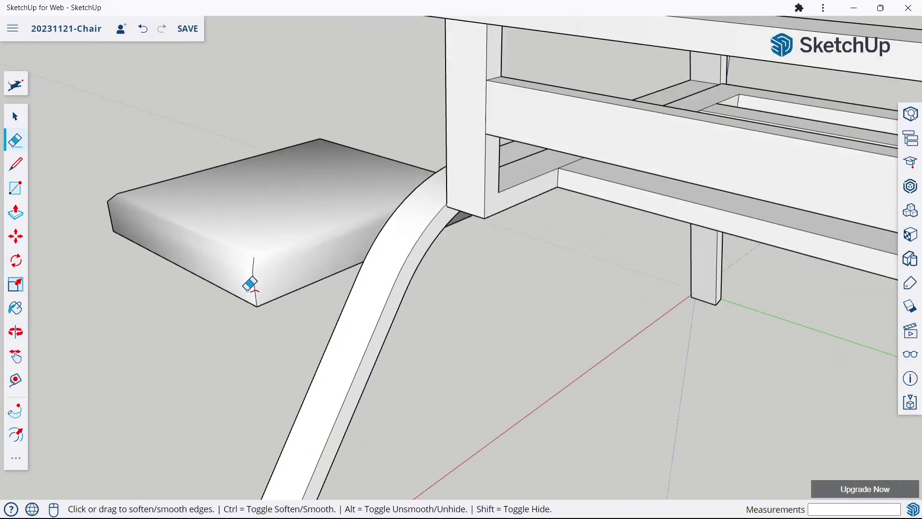
{"action": "scroll", "coordinate": [260, 267], "scroll_direction": "down", "scroll_amount": 1}
{"action": "scroll", "coordinate": [259, 268], "scroll_direction": "down", "scroll_amount": 5}
{"action": "mouse_move", "coordinate": [531, 259]}
{"action": "middle_mouse_down"}
{"action": "mouse_move", "coordinate": [512, 245]}
{"action": "mouse_move", "coordinate": [418, 260]}
{"action": "mouse_move", "coordinate": [356, 310]}
{"action": "mouse_move", "coordinate": [566, 317]}
{"action": "mouse_move", "coordinate": [420, 319]}
{"action": "mouse_move", "coordinate": [532, 313]}
{"action": "mouse_move", "coordinate": [559, 261]}
{"action": "mouse_move", "coordinate": [595, 255]}
{"action": "mouse_move", "coordinate": [608, 200]}
{"action": "middle_mouse_up"}
{"action": "scroll", "coordinate": [558, 261], "scroll_direction": "up", "scroll_amount": 3}
{"action": "left_click", "coordinate": [23, 121]}
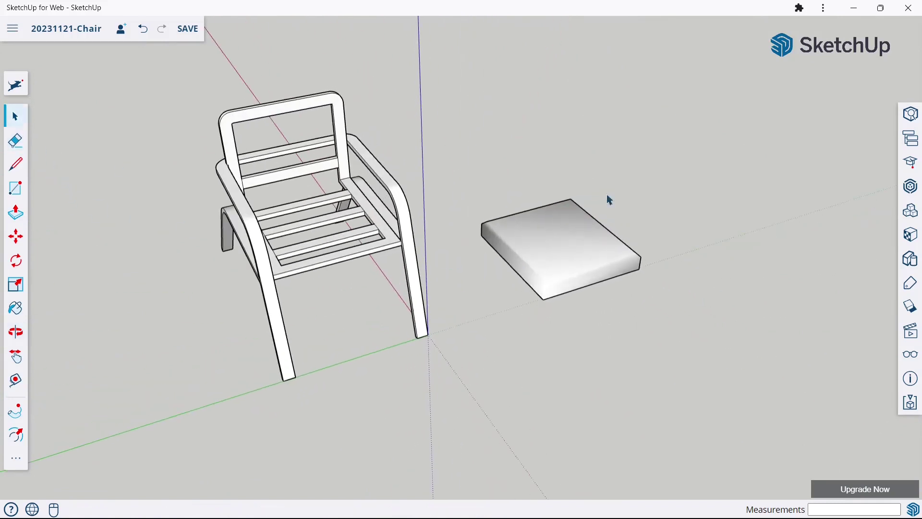
{"action": "left_click", "coordinate": [535, 231]}
{"action": "double_click", "coordinate": [535, 231]}
{"action": "right_click", "coordinate": [534, 231]}
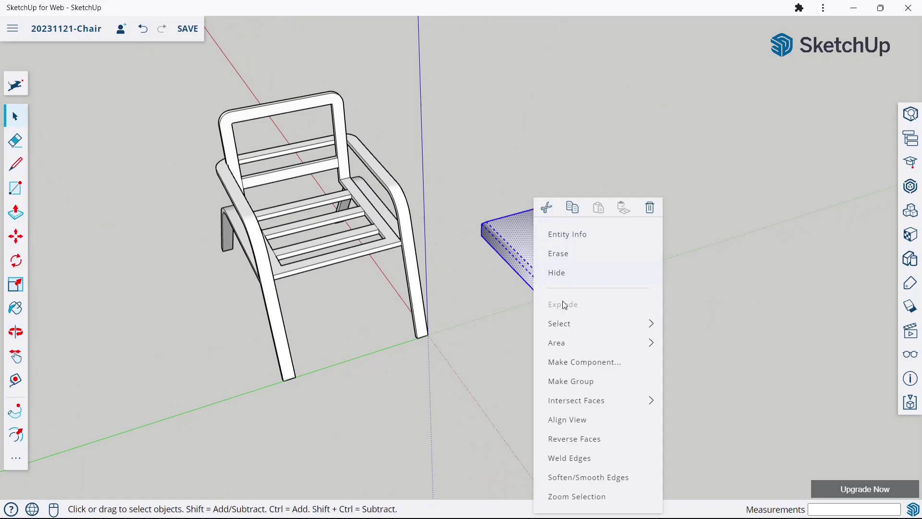
Step: Group the cushion geometry and move the group onto the chair's seat frame
{"action": "left_click", "coordinate": [566, 379]}
{"action": "scroll", "coordinate": [349, 253], "scroll_direction": "up", "scroll_amount": 2}
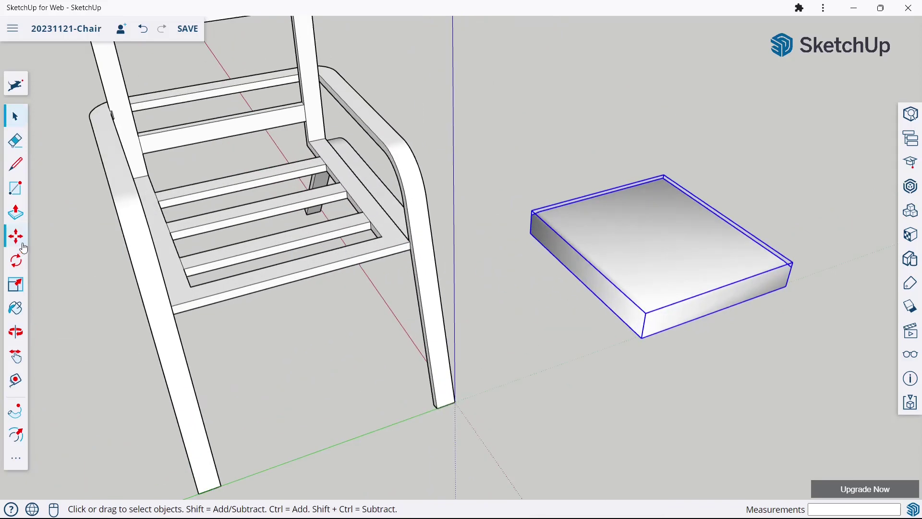
{"action": "left_click", "coordinate": [532, 230]}
{"action": "mouse_move", "coordinate": [532, 231]}
{"action": "middle_mouse_down"}
{"action": "mouse_move", "coordinate": [350, 241]}
{"action": "mouse_move", "coordinate": [261, 114]}
{"action": "middle_mouse_up"}
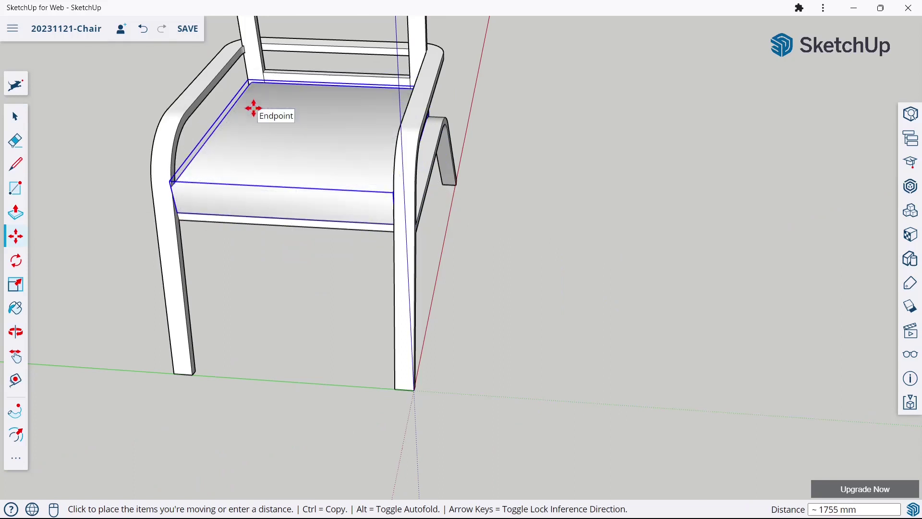
{"action": "left_click", "coordinate": [254, 109]}
Step: Clear the selection and place a new rectangle's first corner beside the chair
{"action": "left_click", "coordinate": [16, 115]}
{"action": "left_click", "coordinate": [132, 136]}
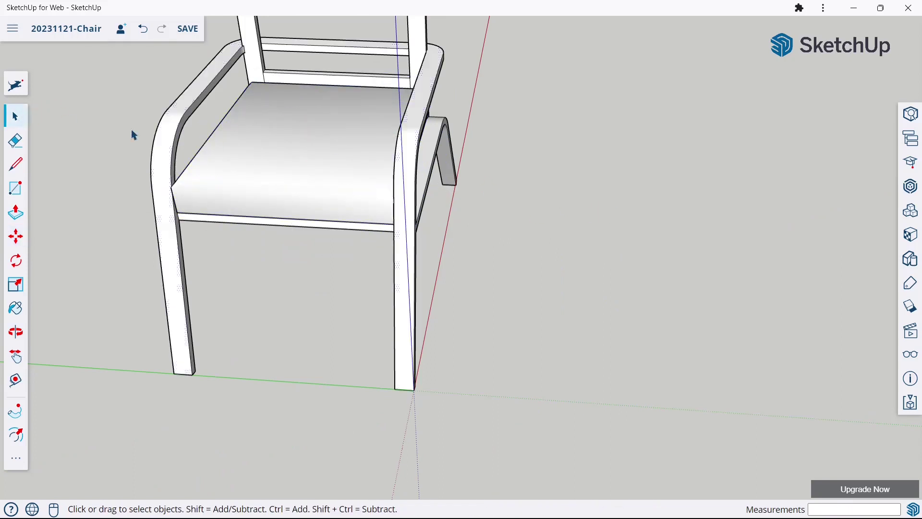
{"action": "scroll", "coordinate": [401, 216], "scroll_direction": "down", "scroll_amount": 3}
{"action": "mouse_move", "coordinate": [401, 216]}
{"action": "middle_mouse_down"}
{"action": "mouse_move", "coordinate": [401, 97]}
{"action": "mouse_move", "coordinate": [398, 206]}
{"action": "middle_mouse_up"}
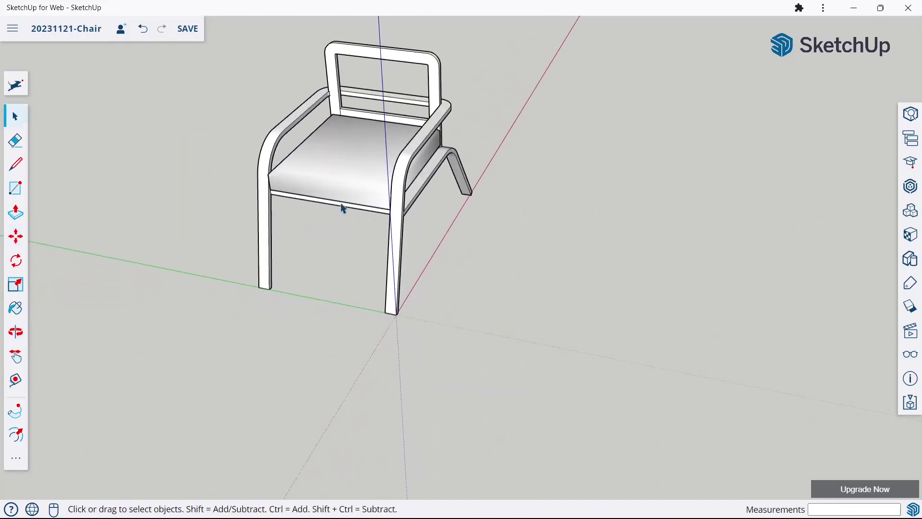
{"action": "scroll", "coordinate": [312, 126], "scroll_direction": "down", "scroll_amount": 2}
{"action": "scroll", "coordinate": [272, 161], "scroll_direction": "up", "scroll_amount": 2}
{"action": "scroll", "coordinate": [271, 162], "scroll_direction": "up", "scroll_amount": 1}
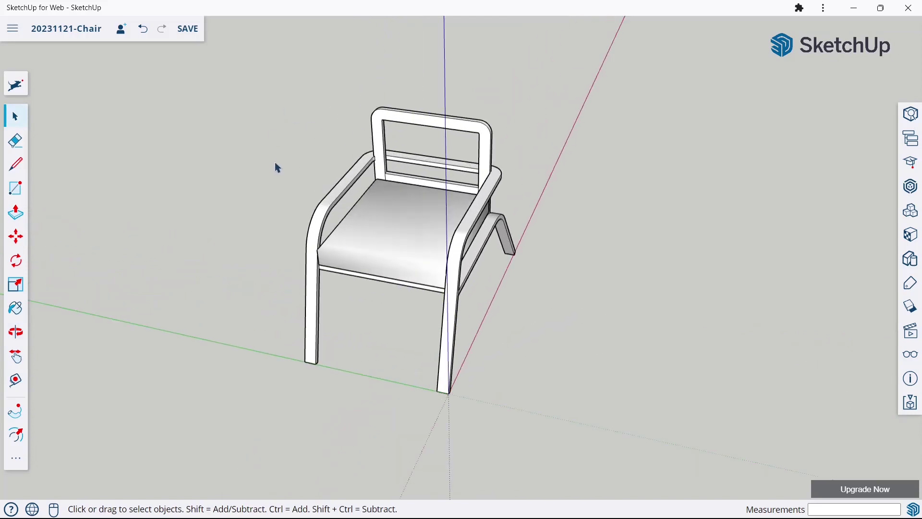
{"action": "scroll", "coordinate": [276, 167], "scroll_direction": "down", "scroll_amount": 1}
{"action": "scroll", "coordinate": [256, 171], "scroll_direction": "down", "scroll_amount": 1}
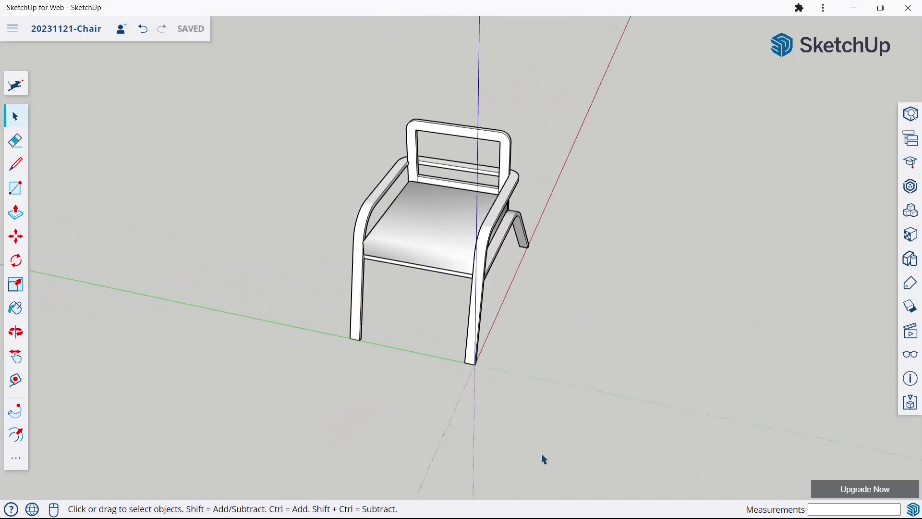
{"action": "left_click", "coordinate": [11, 195]}
{"action": "left_click", "coordinate": [566, 383]}
{"action": "type", "text": "100,760"}
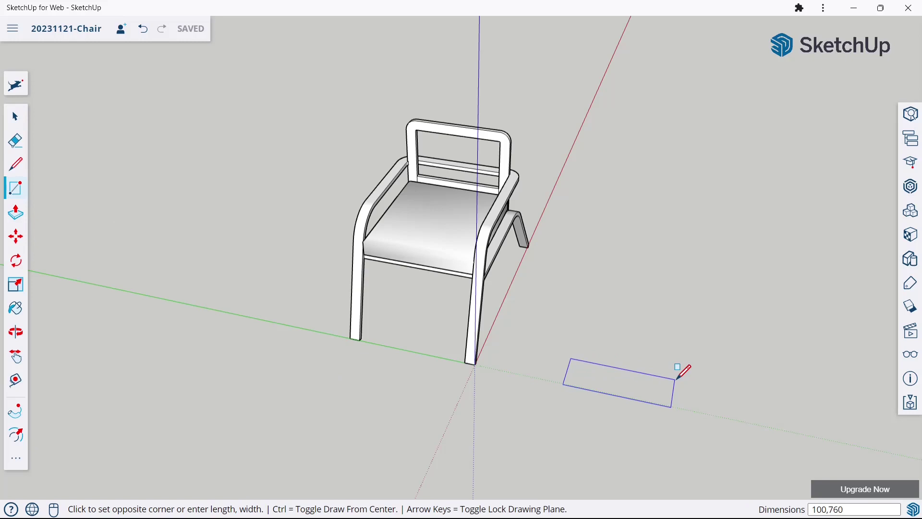
Step: Make the rectangle 100 × 760 mm and push/pull it up 500 mm
{"action": "key", "text": "Return"}
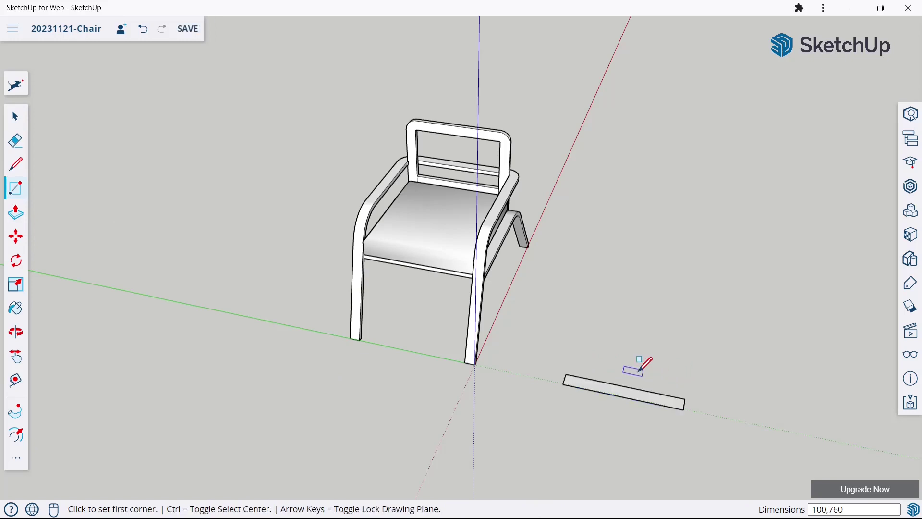
{"action": "left_click", "coordinate": [15, 212]}
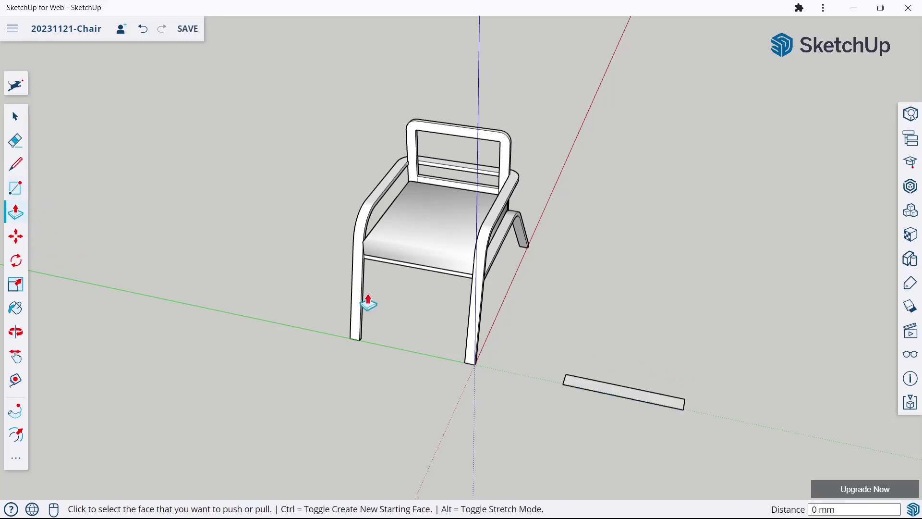
{"action": "left_click", "coordinate": [619, 393]}
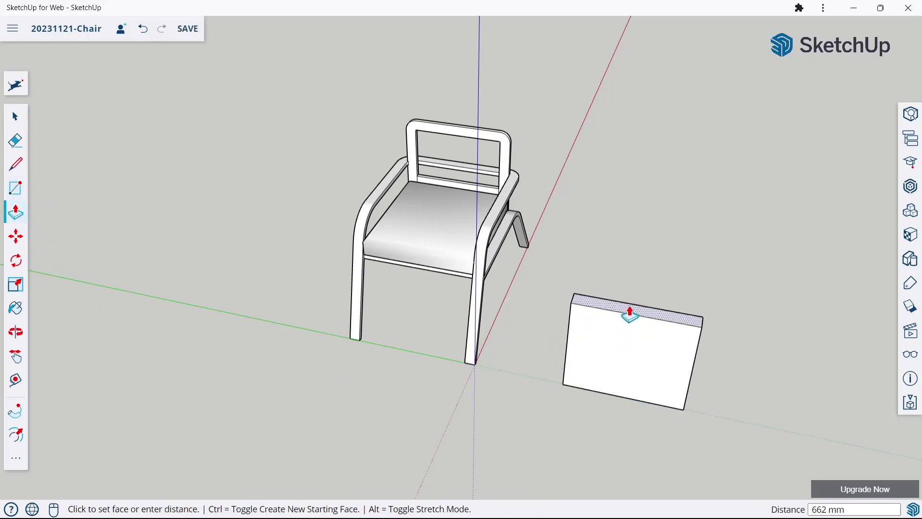
{"action": "key", "text": "Return"}
{"action": "key", "text": "o"}
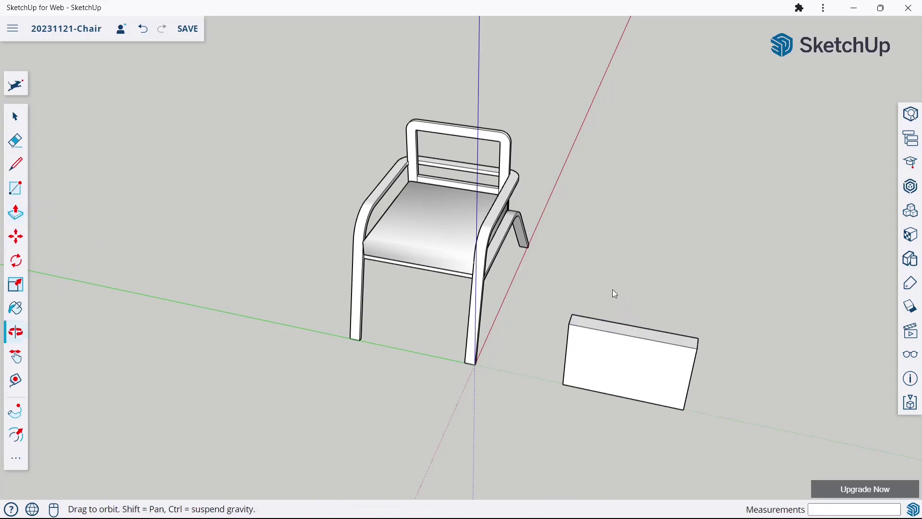
{"action": "mouse_move", "coordinate": [610, 291]}
{"action": "left_mouse_down"}
{"action": "mouse_move", "coordinate": [584, 160]}
{"action": "mouse_move", "coordinate": [611, 261]}
{"action": "left_mouse_up"}
{"action": "middle_click_drag", "start_coordinate": [611, 262], "coordinate": [606, 263]}
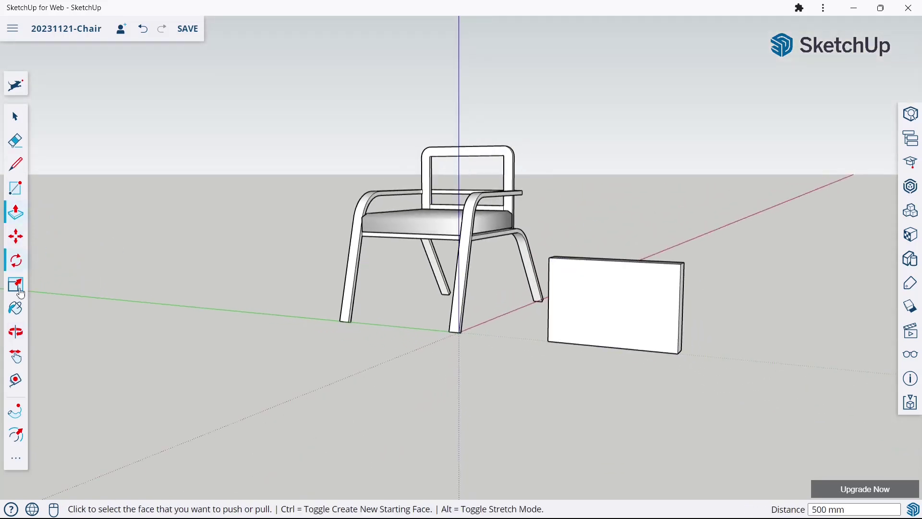
Step: Offset the box's front face inward by 20
{"action": "left_click", "coordinate": [15, 437]}
{"action": "scroll", "coordinate": [659, 346], "scroll_direction": "up", "scroll_amount": 1}
{"action": "scroll", "coordinate": [639, 336], "scroll_direction": "up", "scroll_amount": 2}
{"action": "left_click", "coordinate": [595, 347]}
{"action": "type", "text": "2"}
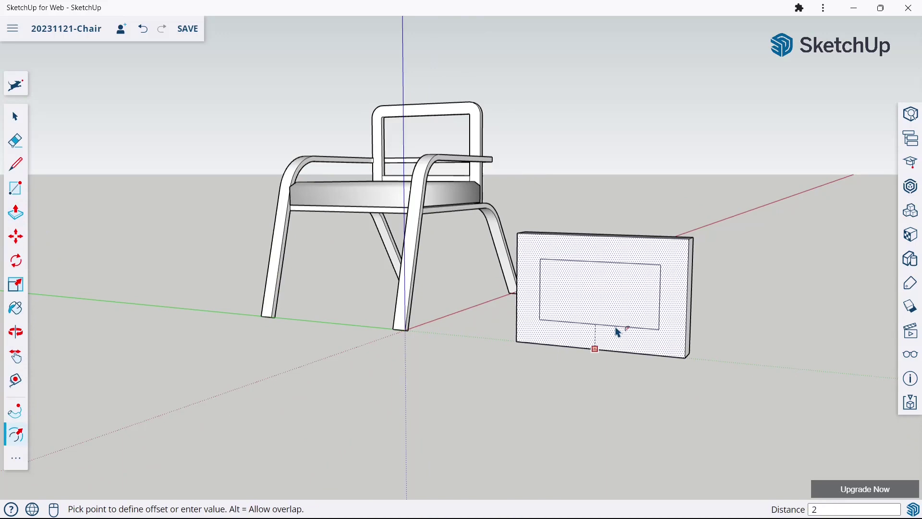
{"action": "type", "text": "0"}
{"action": "key", "text": "Return"}
Step: Move the inner front face out 25 to bevel the block
{"action": "left_click", "coordinate": [18, 243]}
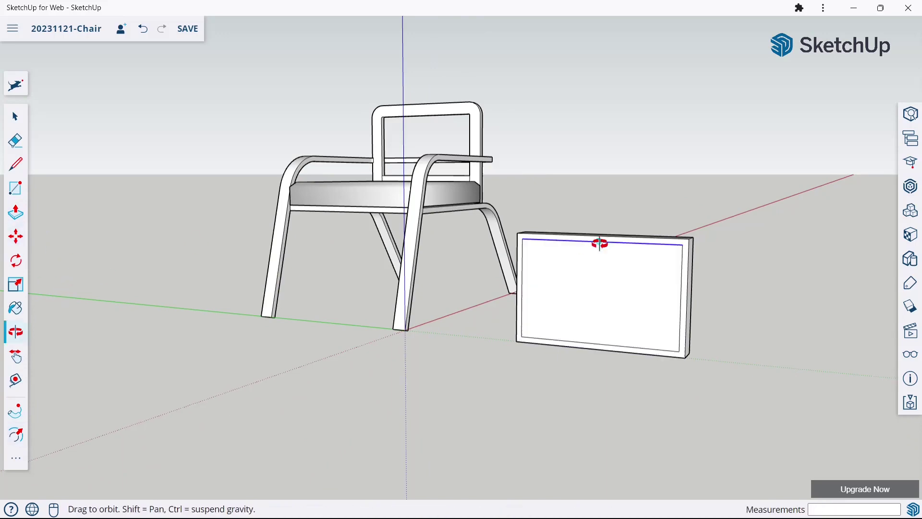
{"action": "middle_click_drag", "start_coordinate": [598, 243], "coordinate": [391, 350]}
{"action": "left_click", "coordinate": [391, 350]}
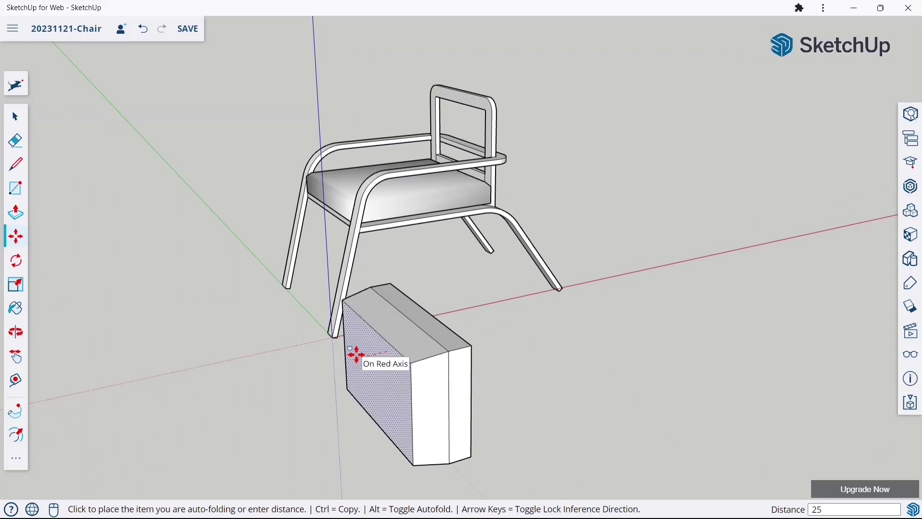
{"action": "key", "text": "Return"}
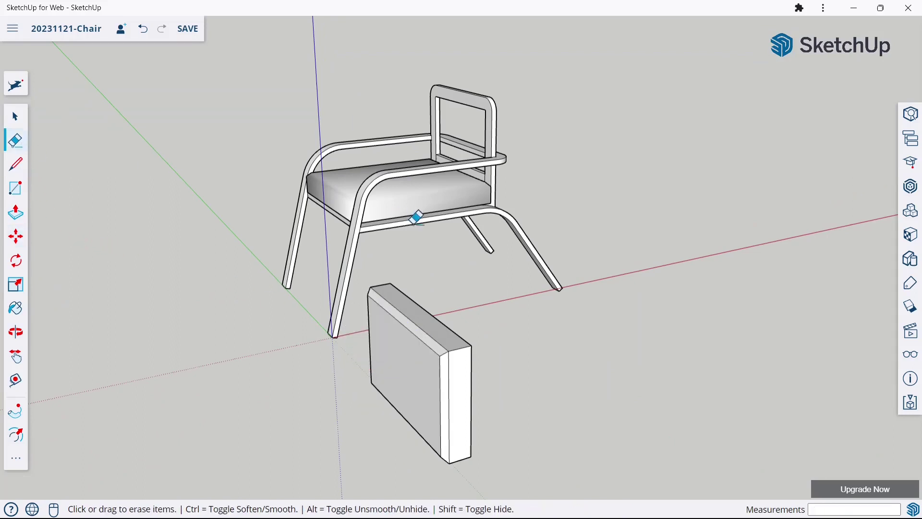
Step: Orbit around the back cushion block to inspect its edges and underside
{"action": "mouse_move", "coordinate": [416, 219]}
{"action": "middle_mouse_down"}
{"action": "mouse_move", "coordinate": [490, 241]}
{"action": "mouse_move", "coordinate": [512, 263]}
{"action": "middle_mouse_up"}
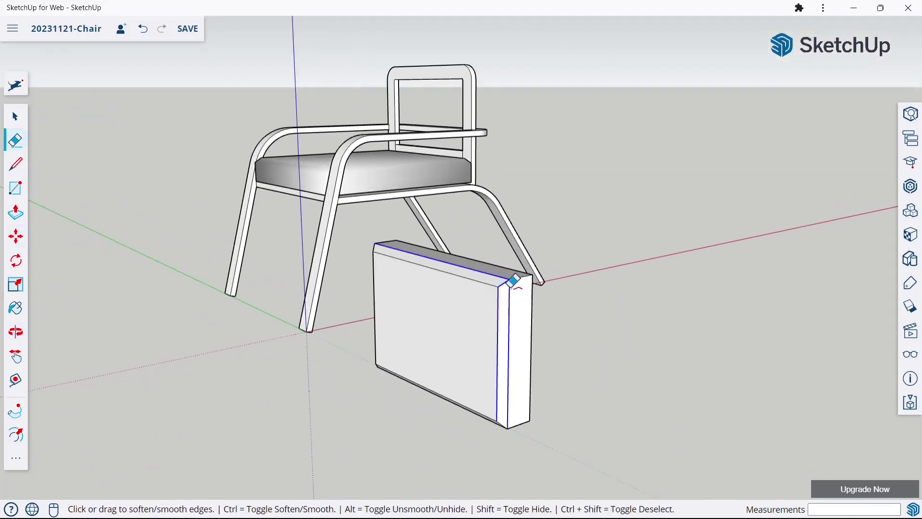
{"action": "mouse_move", "coordinate": [486, 323]}
{"action": "middle_mouse_down"}
{"action": "mouse_move", "coordinate": [433, 382]}
{"action": "mouse_move", "coordinate": [612, 284]}
{"action": "mouse_move", "coordinate": [685, 331]}
{"action": "mouse_move", "coordinate": [519, 275]}
{"action": "mouse_move", "coordinate": [647, 245]}
{"action": "middle_mouse_up"}
{"action": "scroll", "coordinate": [647, 245], "scroll_direction": "up", "scroll_amount": 3}
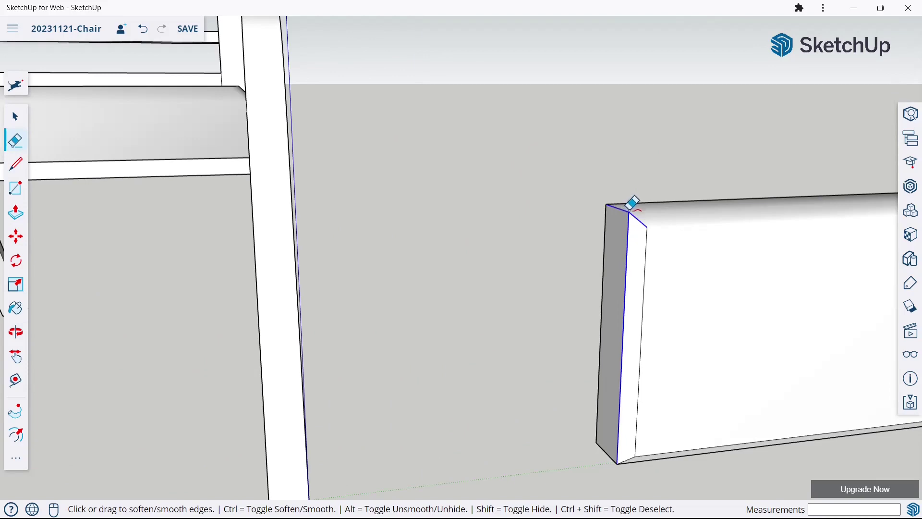
{"action": "scroll", "coordinate": [555, 237], "scroll_direction": "down", "scroll_amount": 5}
{"action": "mouse_move", "coordinate": [556, 237]}
{"action": "middle_mouse_down"}
{"action": "mouse_move", "coordinate": [663, 227]}
{"action": "mouse_move", "coordinate": [580, 268]}
{"action": "middle_mouse_up"}
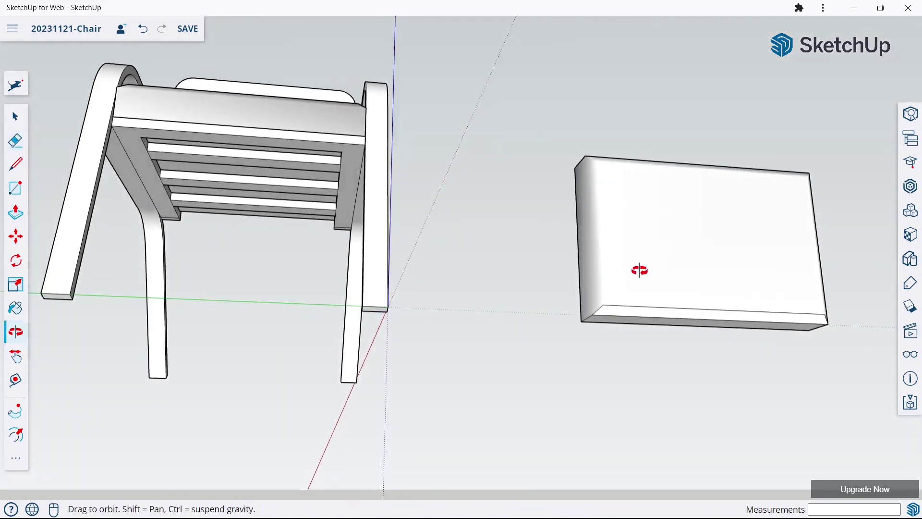
{"action": "scroll", "coordinate": [584, 250], "scroll_direction": "up", "scroll_amount": 5}
{"action": "scroll", "coordinate": [584, 250], "scroll_direction": "up", "scroll_amount": 1}
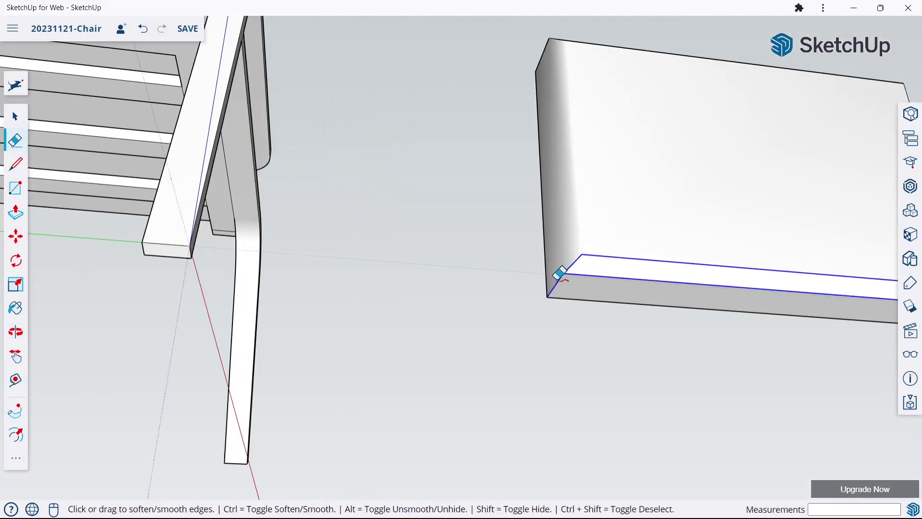
{"action": "scroll", "coordinate": [558, 274], "scroll_direction": "down", "scroll_amount": 5}
{"action": "mouse_move", "coordinate": [719, 261]}
{"action": "middle_mouse_down"}
{"action": "mouse_move", "coordinate": [469, 295]}
{"action": "mouse_move", "coordinate": [532, 295]}
{"action": "mouse_move", "coordinate": [593, 325]}
{"action": "middle_mouse_up"}
{"action": "scroll", "coordinate": [548, 294], "scroll_direction": "up", "scroll_amount": 2}
{"action": "scroll", "coordinate": [557, 298], "scroll_direction": "down", "scroll_amount": 3}
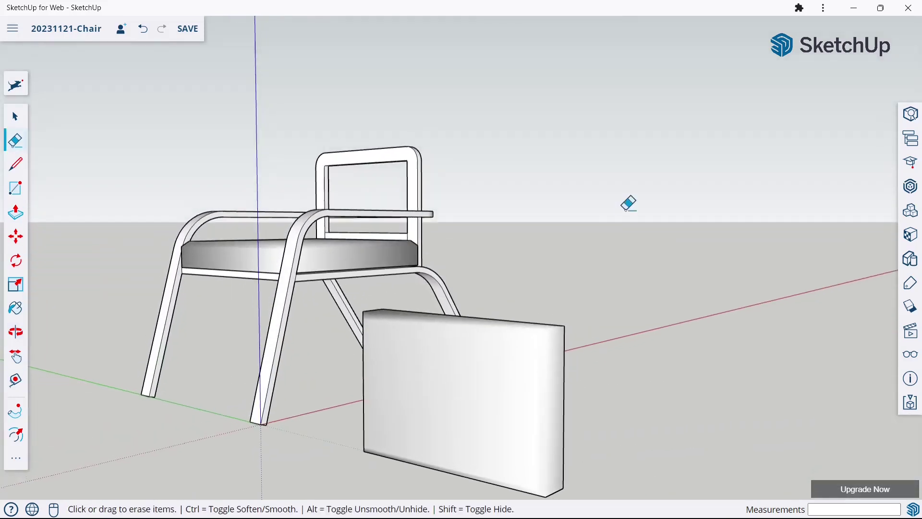
{"action": "mouse_move", "coordinate": [630, 202]}
{"action": "middle_mouse_down"}
{"action": "mouse_move", "coordinate": [610, 264]}
{"action": "mouse_move", "coordinate": [256, 211]}
{"action": "middle_mouse_up"}
Step: Select the loose box standing in front of the chair
{"action": "left_click", "coordinate": [13, 128]}
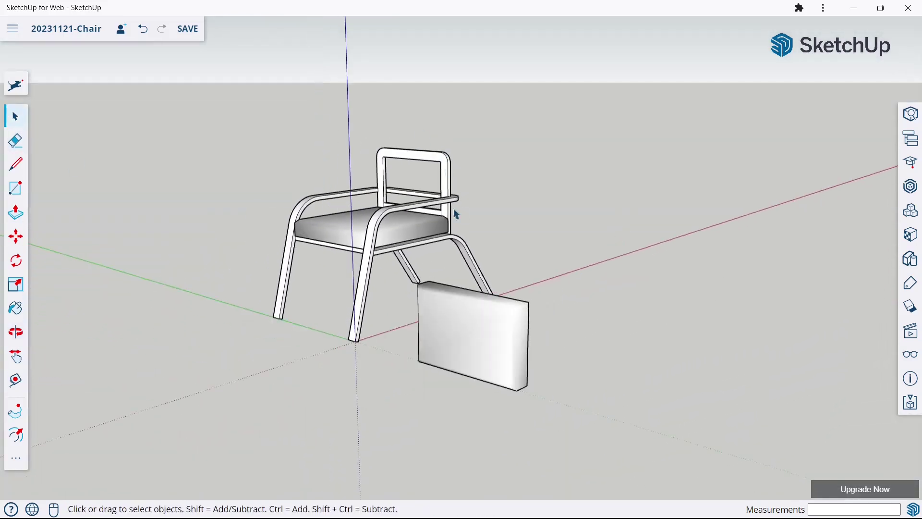
{"action": "middle_click_drag", "start_coordinate": [433, 230], "coordinate": [495, 230]}
{"action": "left_click", "coordinate": [495, 302]}
Step: Make the selected loose box into a group
{"action": "right_click", "coordinate": [495, 303]}
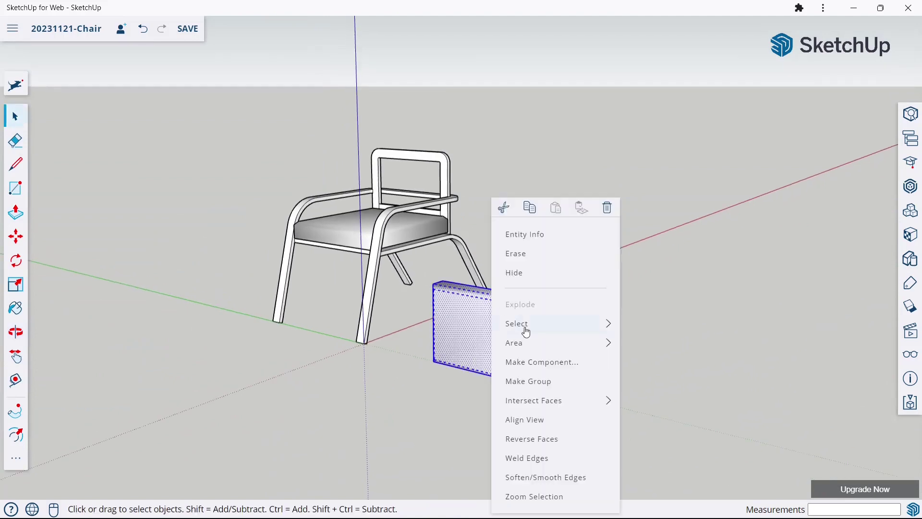
{"action": "left_click", "coordinate": [533, 380]}
{"action": "middle_click_drag", "start_coordinate": [530, 299], "coordinate": [644, 296]}
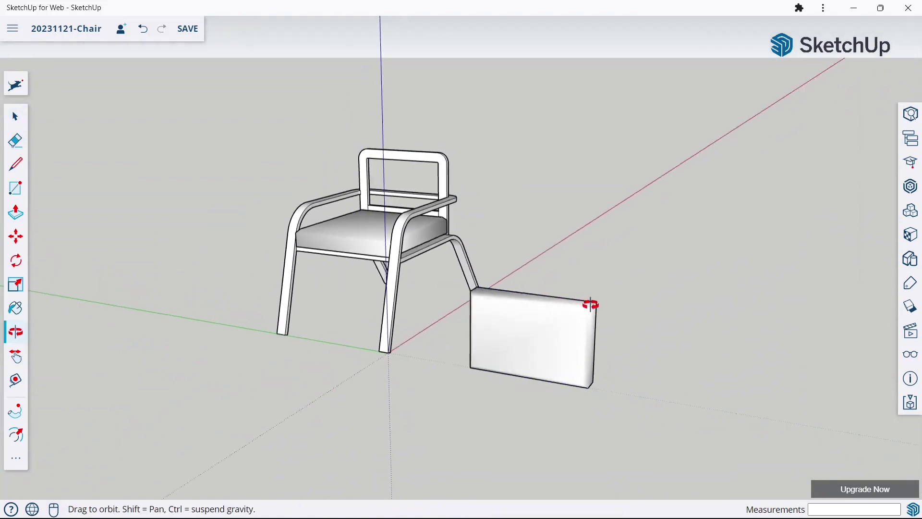
{"action": "mouse_move", "coordinate": [644, 296]}
{"action": "left_mouse_down"}
{"action": "mouse_move", "coordinate": [685, 350]}
{"action": "mouse_move", "coordinate": [776, 338]}
{"action": "mouse_move", "coordinate": [589, 329]}
{"action": "mouse_move", "coordinate": [520, 356]}
{"action": "mouse_move", "coordinate": [537, 323]}
{"action": "mouse_move", "coordinate": [783, 278]}
{"action": "mouse_move", "coordinate": [572, 292]}
{"action": "mouse_move", "coordinate": [611, 286]}
{"action": "left_mouse_up"}
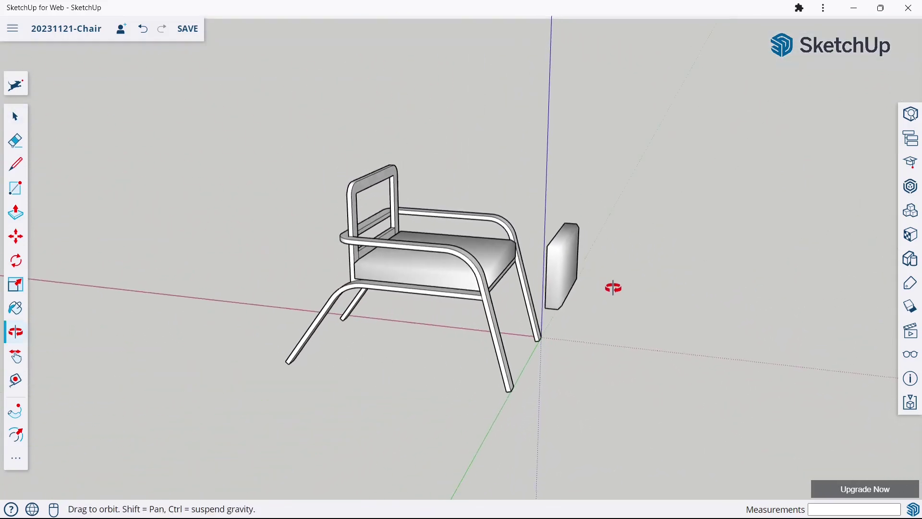
Step: Pick up the box group with Move and carry it toward the chair back
{"action": "key", "text": "space"}
{"action": "scroll", "coordinate": [481, 315], "scroll_direction": "up", "scroll_amount": 2}
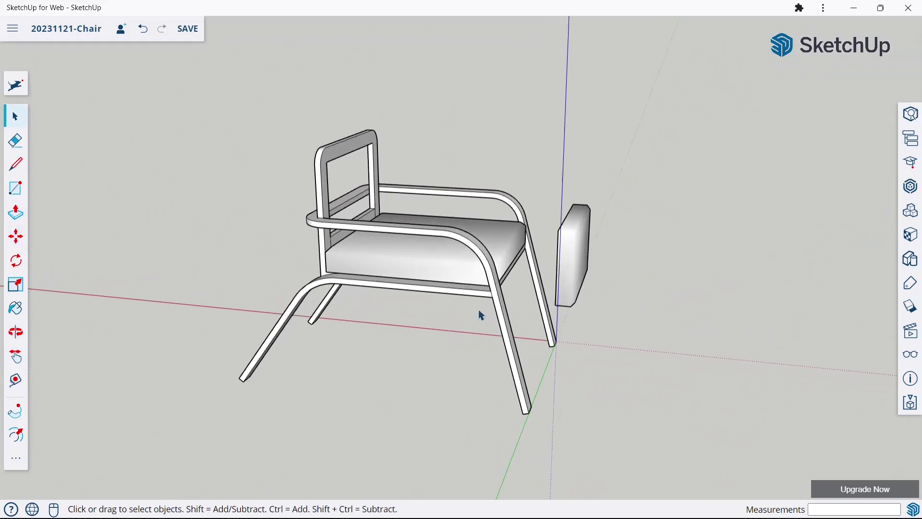
{"action": "left_click", "coordinate": [556, 303]}
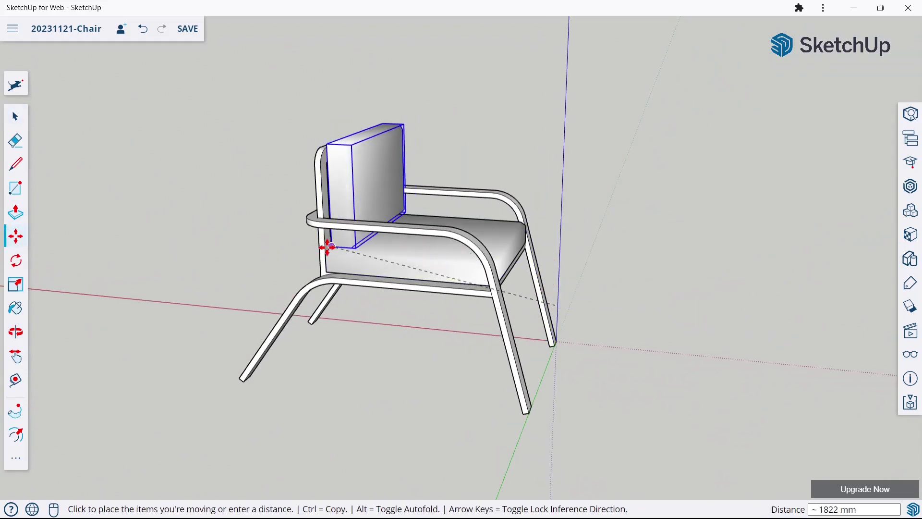
{"action": "scroll", "coordinate": [324, 250], "scroll_direction": "up", "scroll_amount": 1}
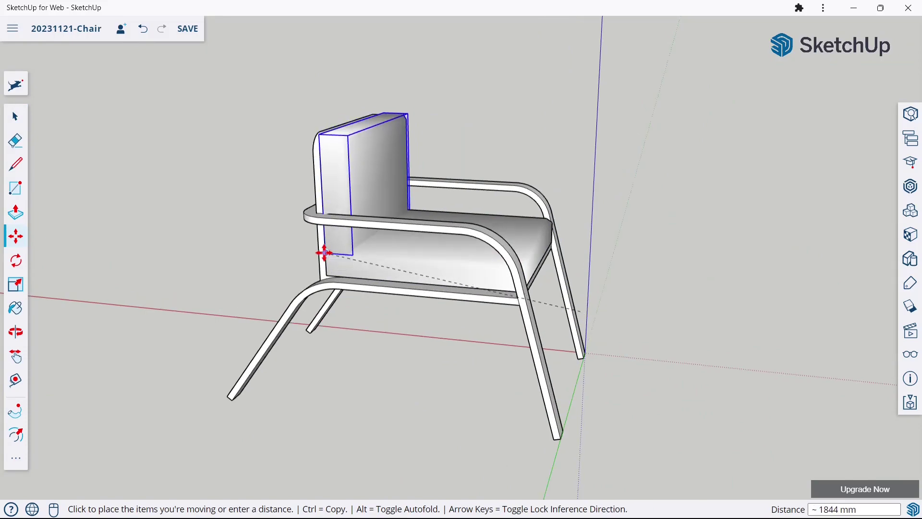
{"action": "middle_click_drag", "start_coordinate": [492, 176], "coordinate": [263, 155]}
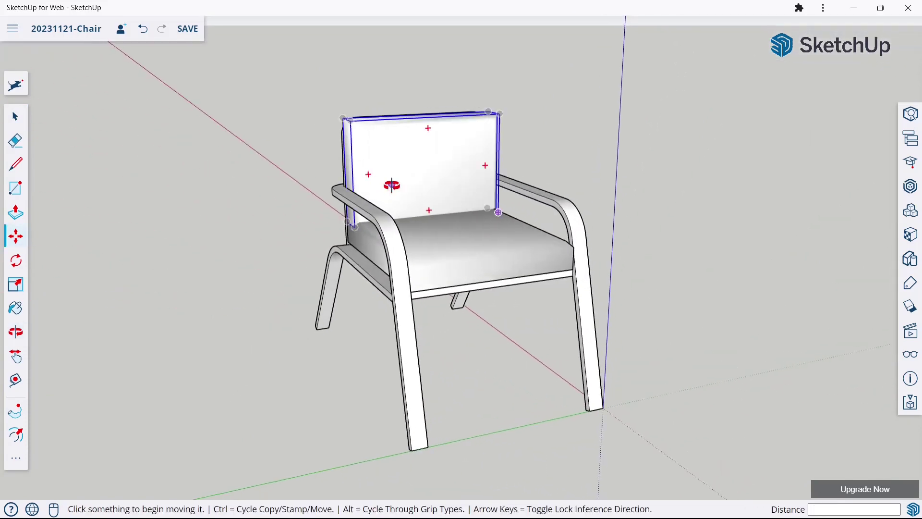
{"action": "mouse_move", "coordinate": [474, 200]}
{"action": "middle_mouse_down"}
{"action": "mouse_move", "coordinate": [239, 175]}
{"action": "mouse_move", "coordinate": [428, 244]}
{"action": "middle_mouse_up"}
{"action": "scroll", "coordinate": [496, 198], "scroll_direction": "up", "scroll_amount": 2}
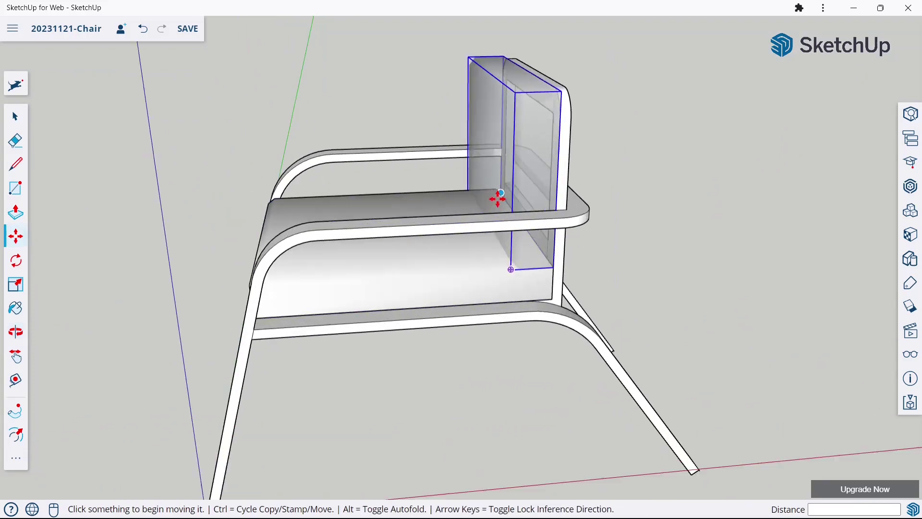
Step: Reposition the box against the chair frame as the backrest and check its fit
{"action": "left_click", "coordinate": [500, 196]}
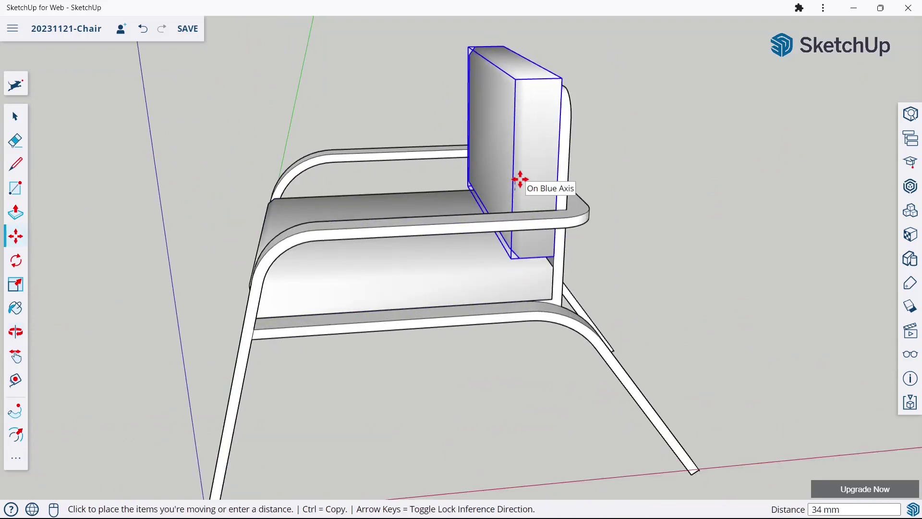
{"action": "scroll", "coordinate": [520, 179], "scroll_direction": "up", "scroll_amount": 1}
{"action": "mouse_move", "coordinate": [519, 183]}
{"action": "middle_mouse_down"}
{"action": "mouse_move", "coordinate": [598, 154]}
{"action": "mouse_move", "coordinate": [597, 103]}
{"action": "mouse_move", "coordinate": [531, 130]}
{"action": "mouse_move", "coordinate": [557, 113]}
{"action": "mouse_move", "coordinate": [535, 97]}
{"action": "middle_mouse_up"}
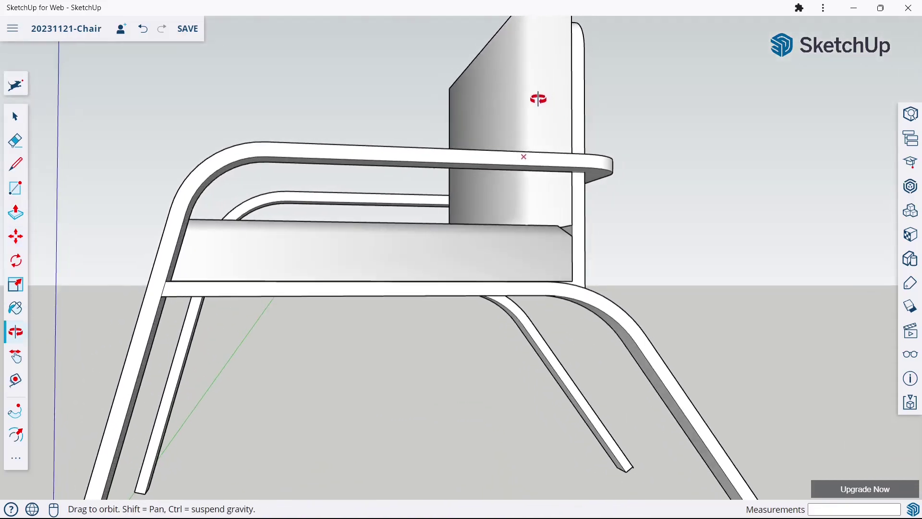
{"action": "scroll", "coordinate": [552, 178], "scroll_direction": "up", "scroll_amount": 1}
{"action": "scroll", "coordinate": [514, 236], "scroll_direction": "up", "scroll_amount": 3}
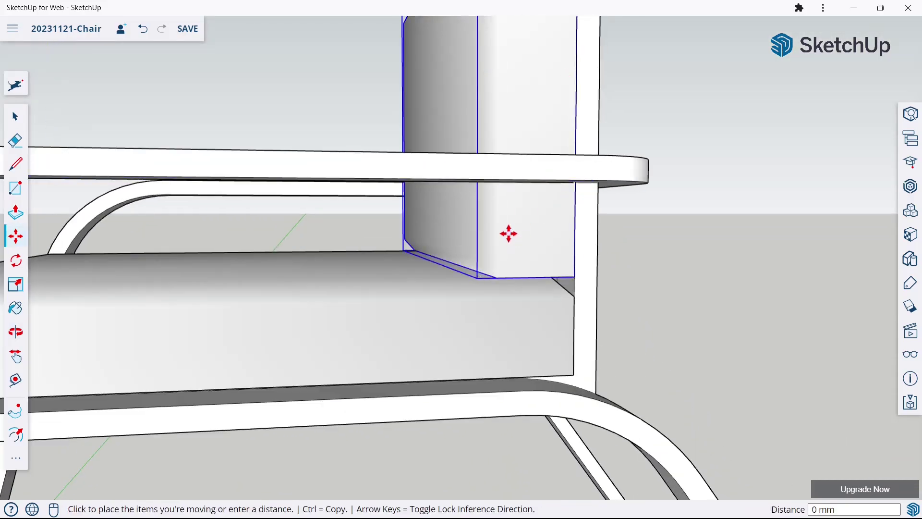
{"action": "scroll", "coordinate": [520, 226], "scroll_direction": "down", "scroll_amount": 5}
{"action": "middle_click_drag", "start_coordinate": [577, 208], "coordinate": [618, 266]}
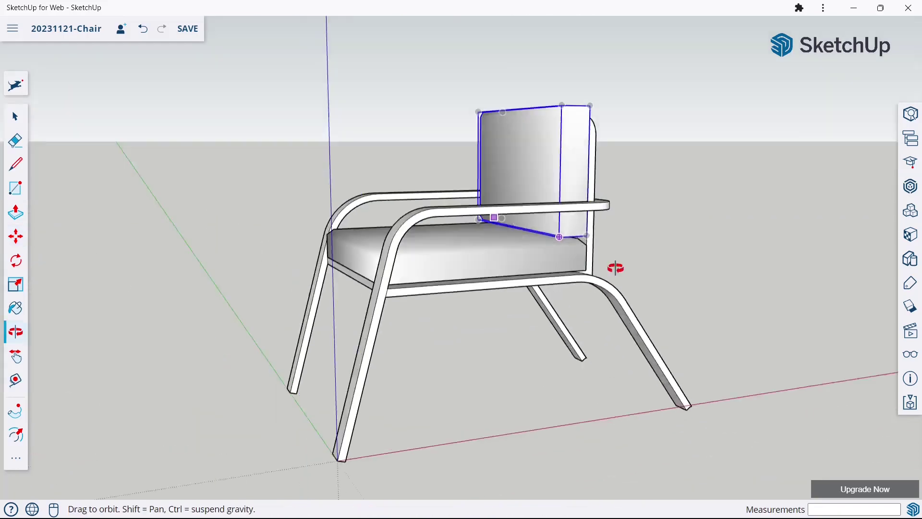
{"action": "scroll", "coordinate": [618, 266], "scroll_direction": "up", "scroll_amount": 1}
{"action": "scroll", "coordinate": [385, 187], "scroll_direction": "down", "scroll_amount": 2}
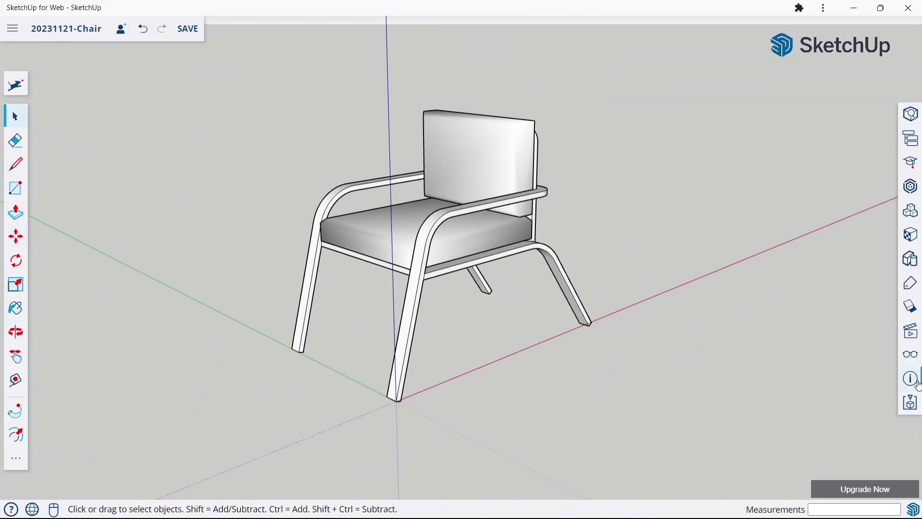
Step: Uncheck Axes in the Display panel, then box-select the whole chair
{"action": "left_click", "coordinate": [912, 361]}
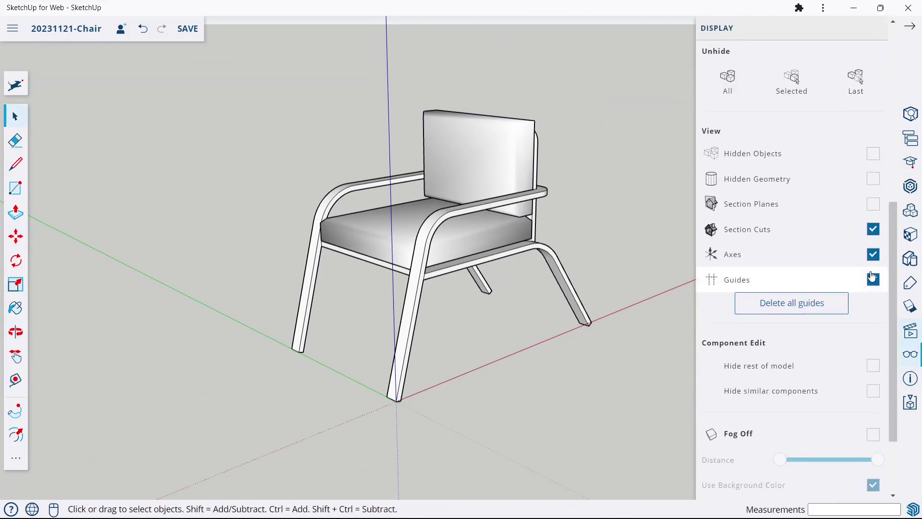
{"action": "left_click", "coordinate": [910, 26]}
{"action": "mouse_move", "coordinate": [568, 227]}
{"action": "middle_mouse_down"}
{"action": "mouse_move", "coordinate": [741, 241]}
{"action": "mouse_move", "coordinate": [731, 221]}
{"action": "mouse_move", "coordinate": [566, 235]}
{"action": "mouse_move", "coordinate": [729, 226]}
{"action": "mouse_move", "coordinate": [807, 268]}
{"action": "mouse_move", "coordinate": [449, 333]}
{"action": "mouse_move", "coordinate": [493, 322]}
{"action": "mouse_move", "coordinate": [555, 284]}
{"action": "mouse_move", "coordinate": [397, 290]}
{"action": "middle_mouse_up"}
{"action": "middle_click_drag", "start_coordinate": [304, 217], "coordinate": [287, 215]}
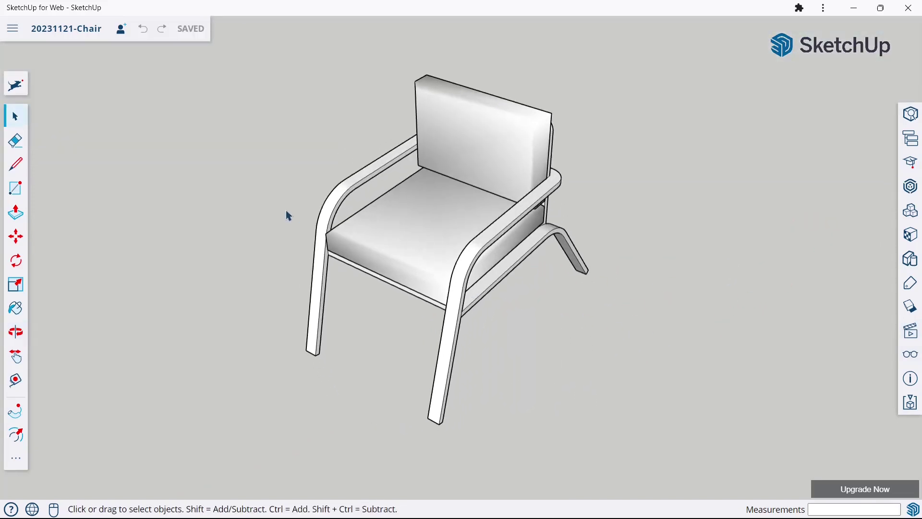
{"action": "scroll", "coordinate": [379, 250], "scroll_direction": "down", "scroll_amount": 2}
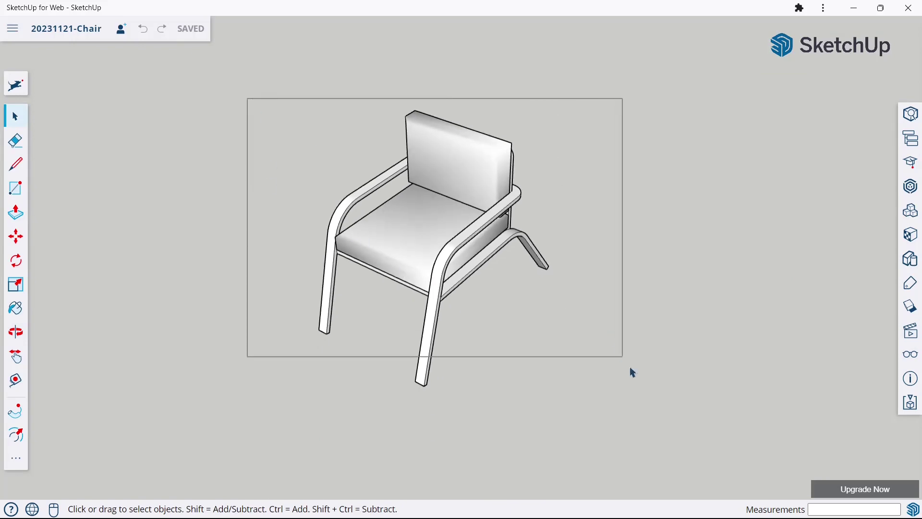
{"action": "left_click_drag", "start_coordinate": [633, 373], "coordinate": [653, 416]}
Step: Paint the selected chair frame with a Wood material swatch
{"action": "left_click", "coordinate": [912, 240]}
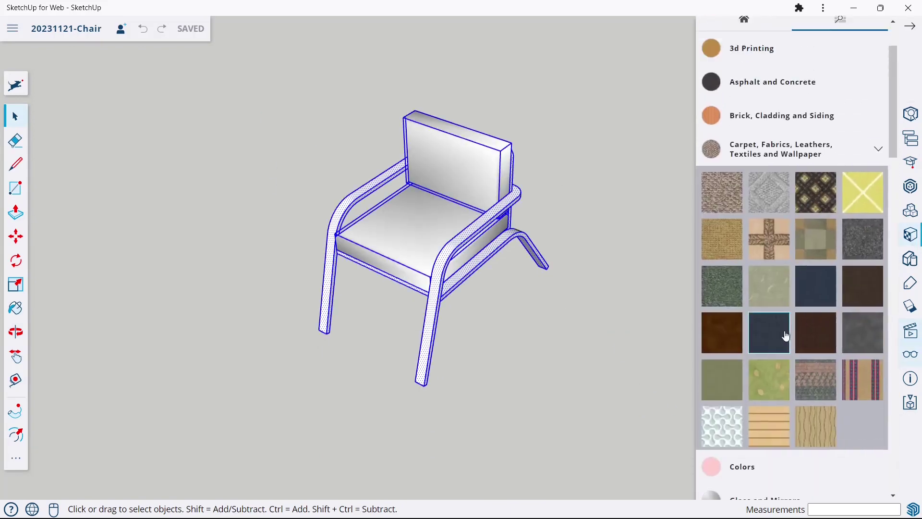
{"action": "scroll", "coordinate": [792, 433], "scroll_direction": "down", "scroll_amount": 5}
{"action": "scroll", "coordinate": [764, 383], "scroll_direction": "down", "scroll_amount": 5}
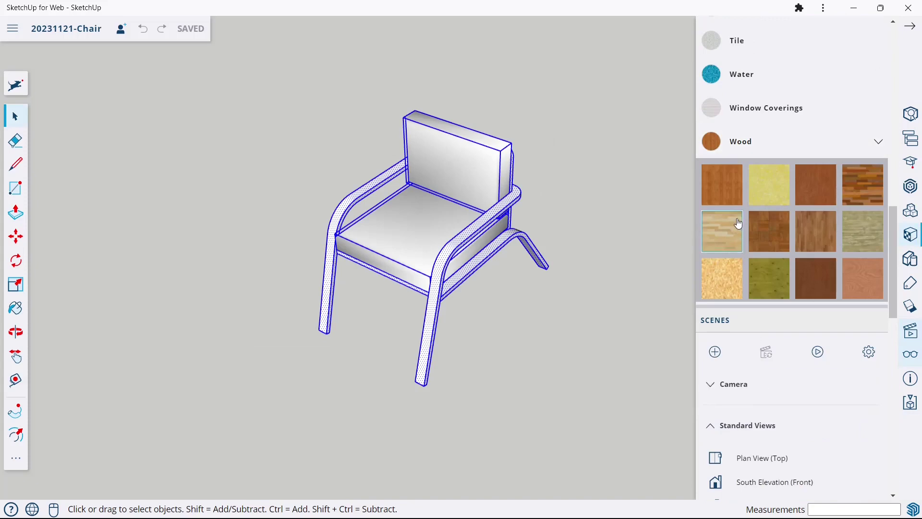
{"action": "left_click", "coordinate": [491, 234]}
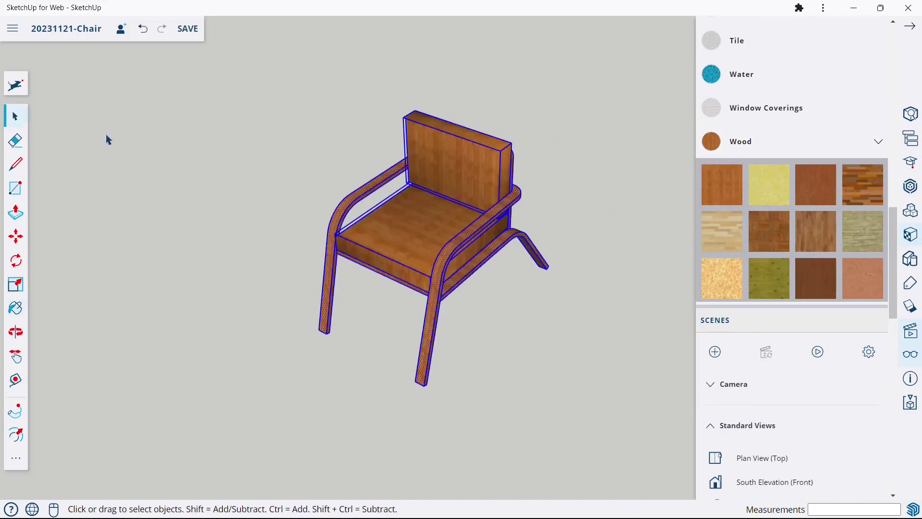
Step: Paint the seat and back cushions with a dark grey Carpet/Fabrics swatch
{"action": "scroll", "coordinate": [778, 290], "scroll_direction": "up", "scroll_amount": 4}
{"action": "scroll", "coordinate": [780, 293], "scroll_direction": "up", "scroll_amount": 6}
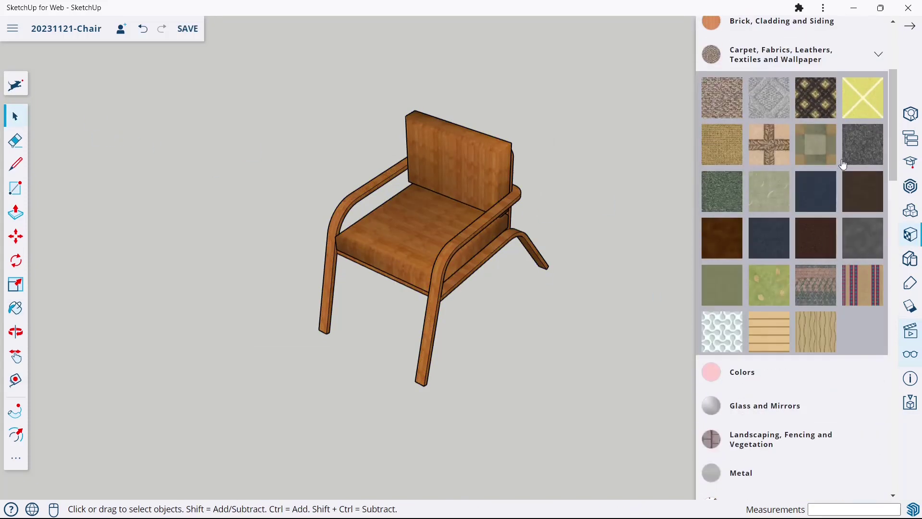
{"action": "left_click", "coordinate": [445, 212]}
{"action": "left_click", "coordinate": [468, 161]}
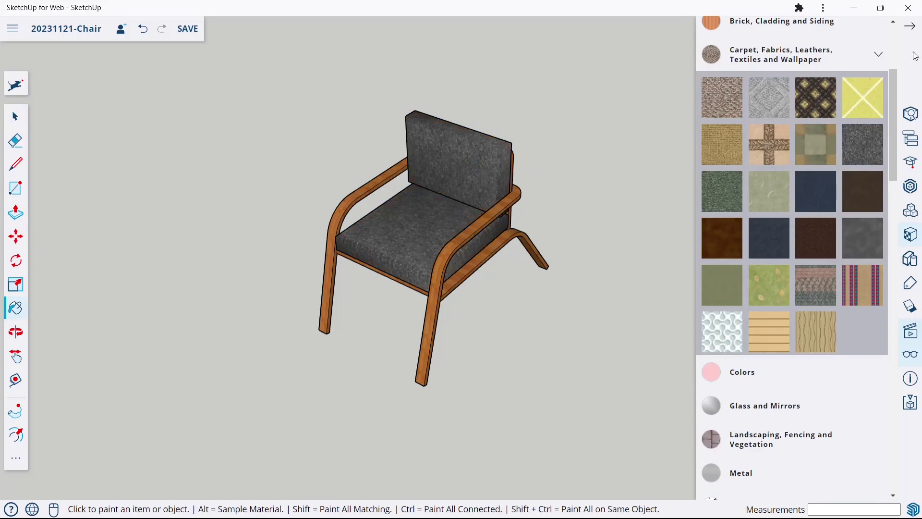
{"action": "left_click", "coordinate": [910, 26]}
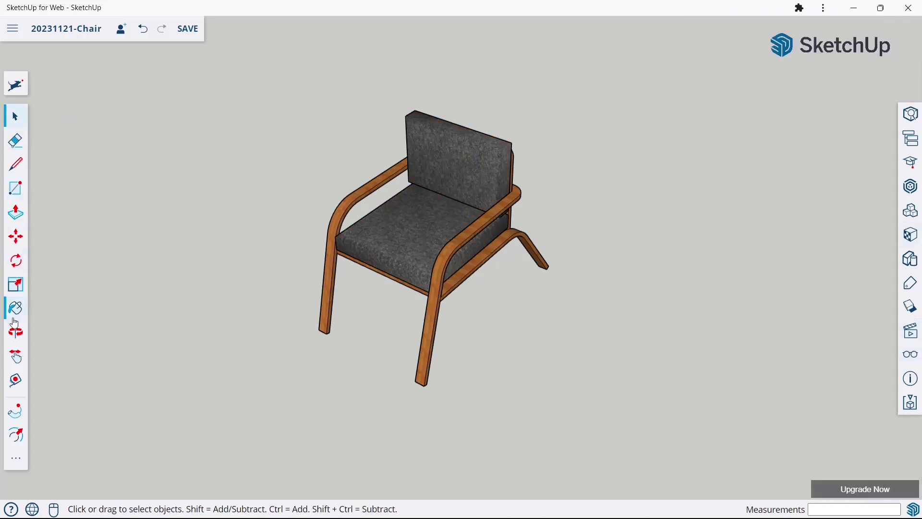
{"action": "left_click_drag", "start_coordinate": [279, 281], "coordinate": [519, 249]}
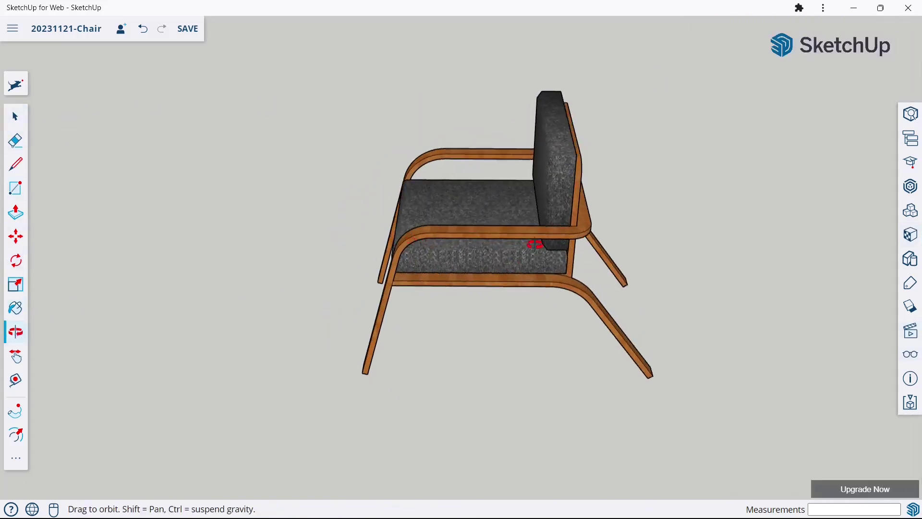